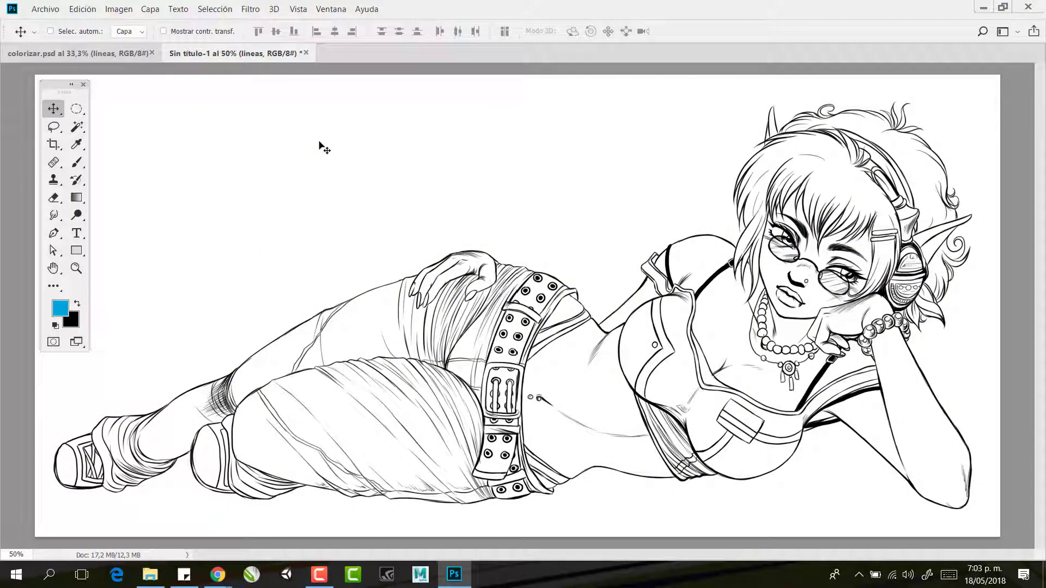
Show the layers panel beside the toolbox and make it taller
left_click_drag(58, 91, 61, 96)
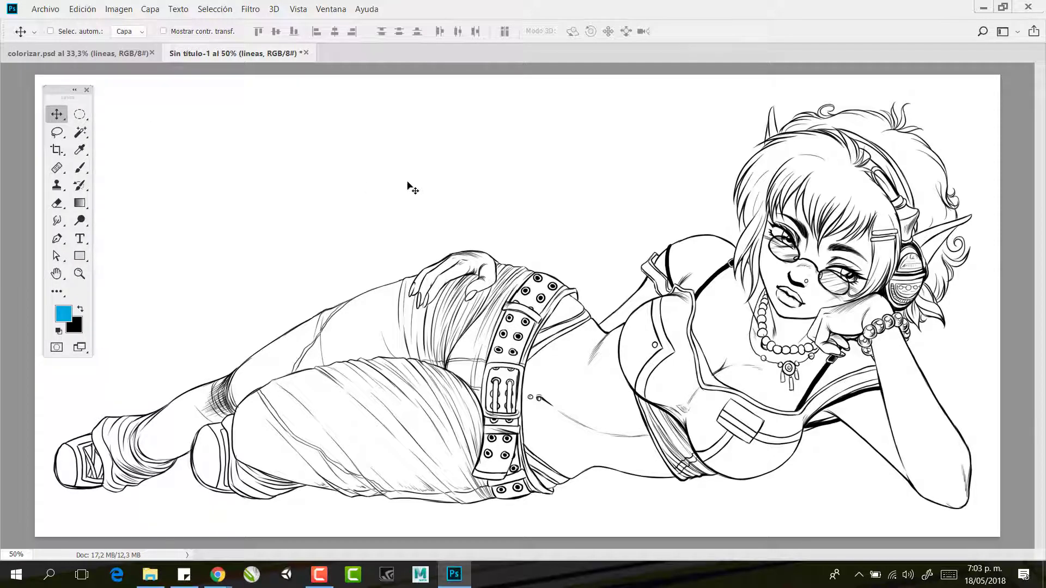
key("F7")
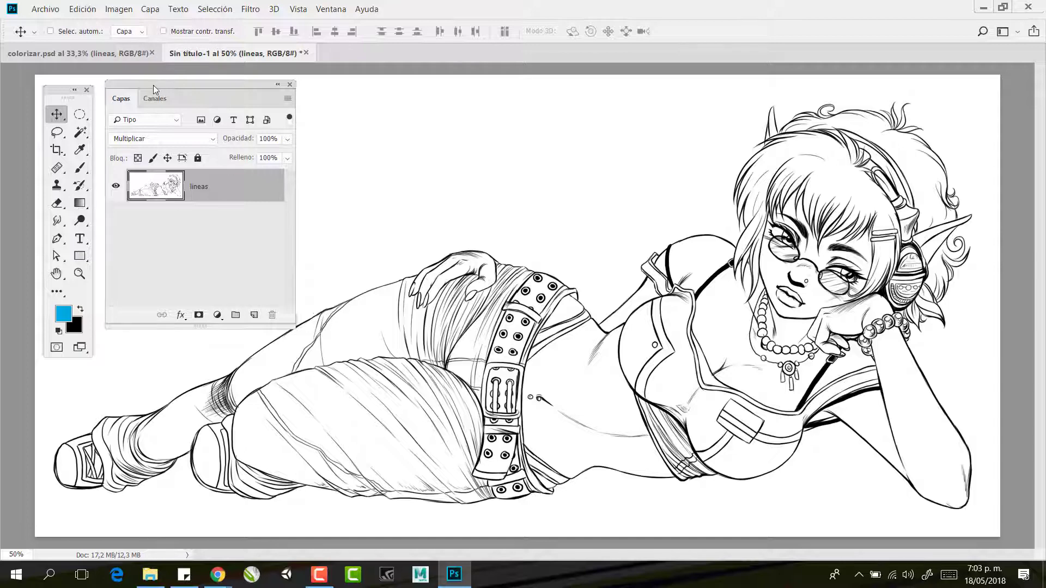
left_click_drag(152, 85, 152, 92)
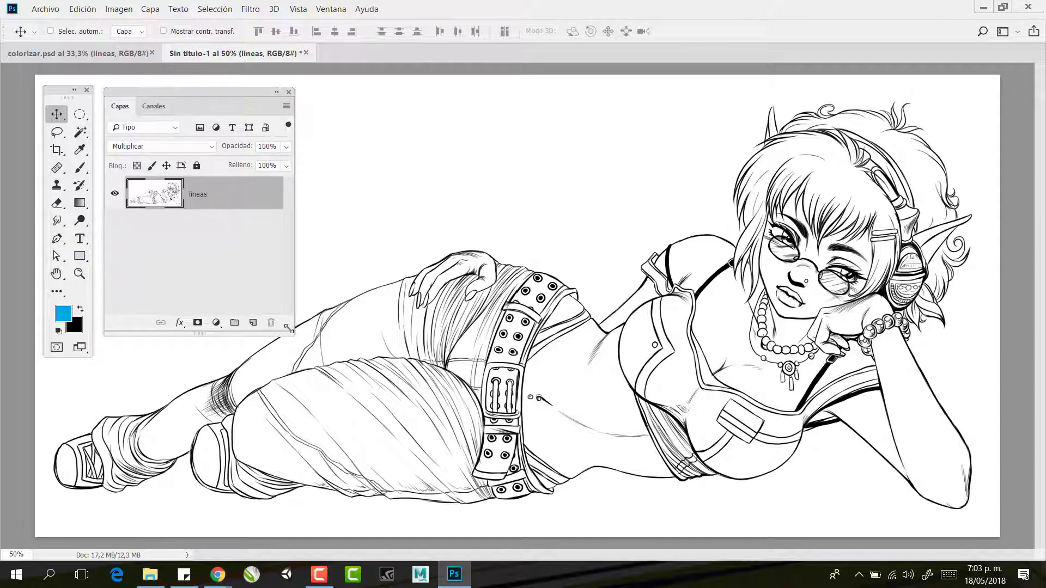
left_click_drag(289, 333, 289, 380)
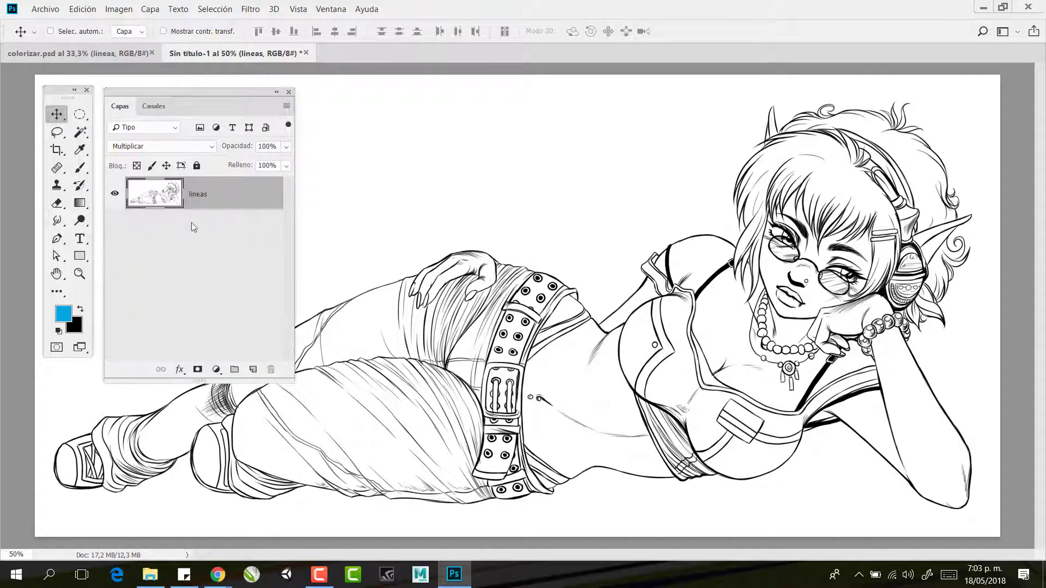
Create a new layer above lineas and name it "color"
left_click(253, 370)
double_click(203, 195)
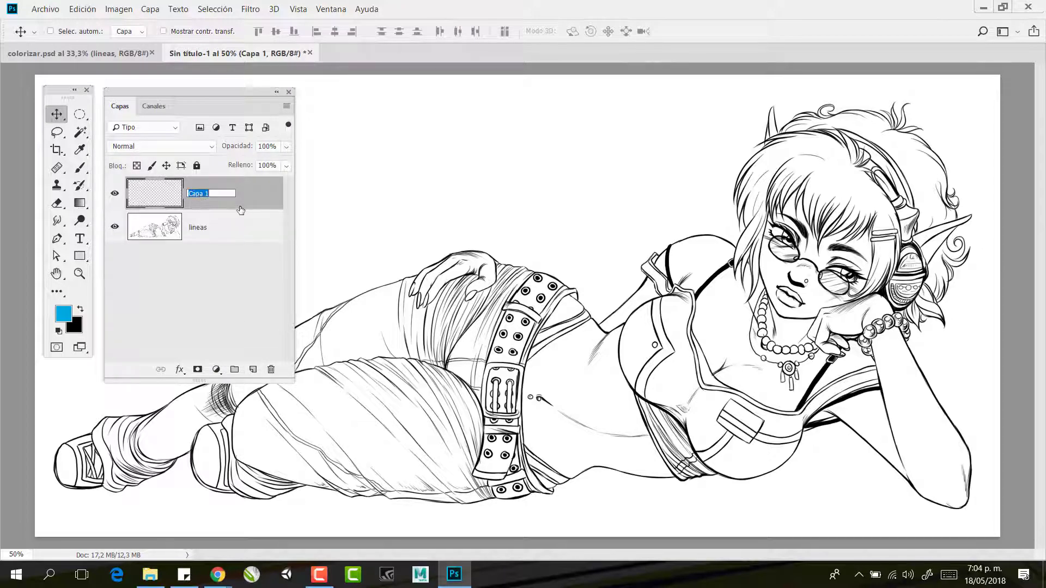
type("color")
key("Return")
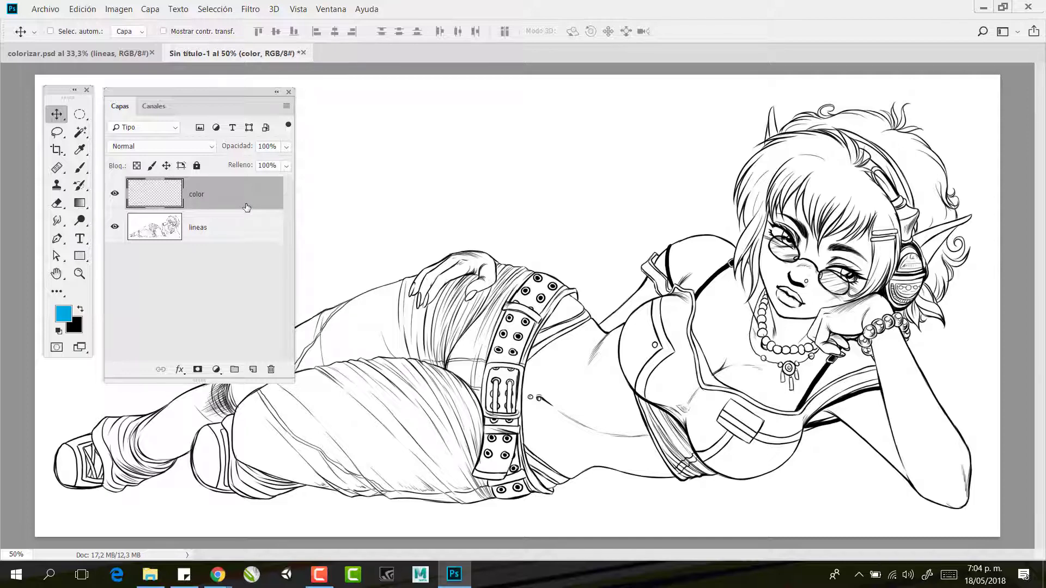
Switch the lineas layer's blend mode to Normal and back to Multiplicar
left_click(206, 236)
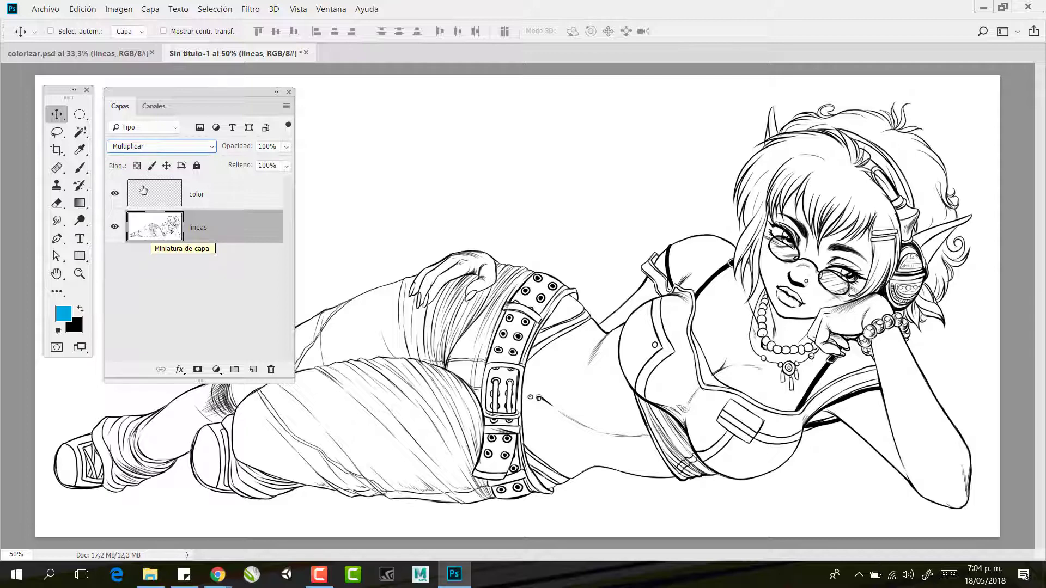
left_click(142, 146)
left_click(140, 156)
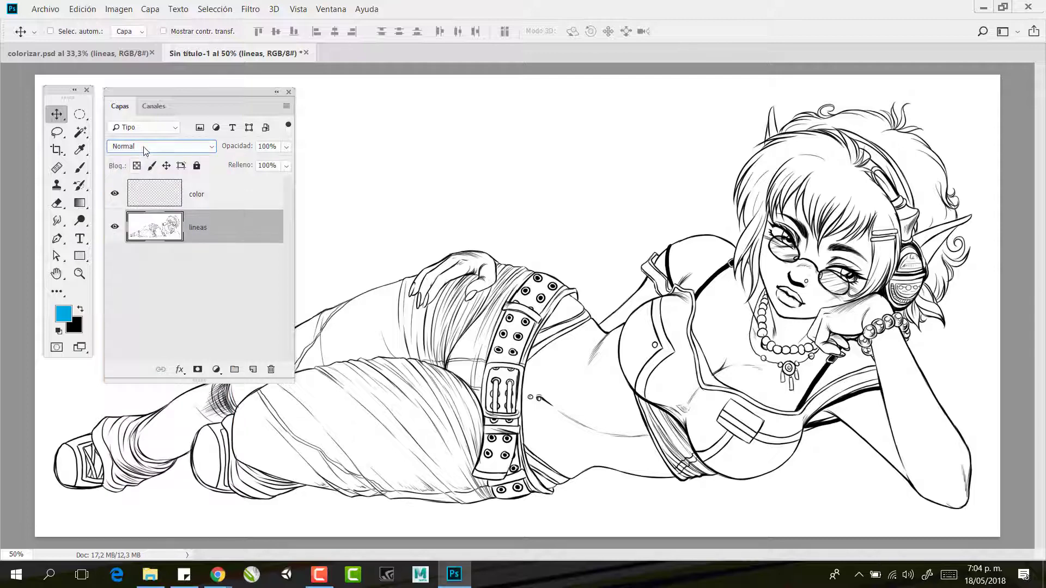
left_click(143, 147)
left_click(136, 200)
Move the color layer below lineas and fully lock the lineas layer
left_click_drag(202, 195, 202, 237)
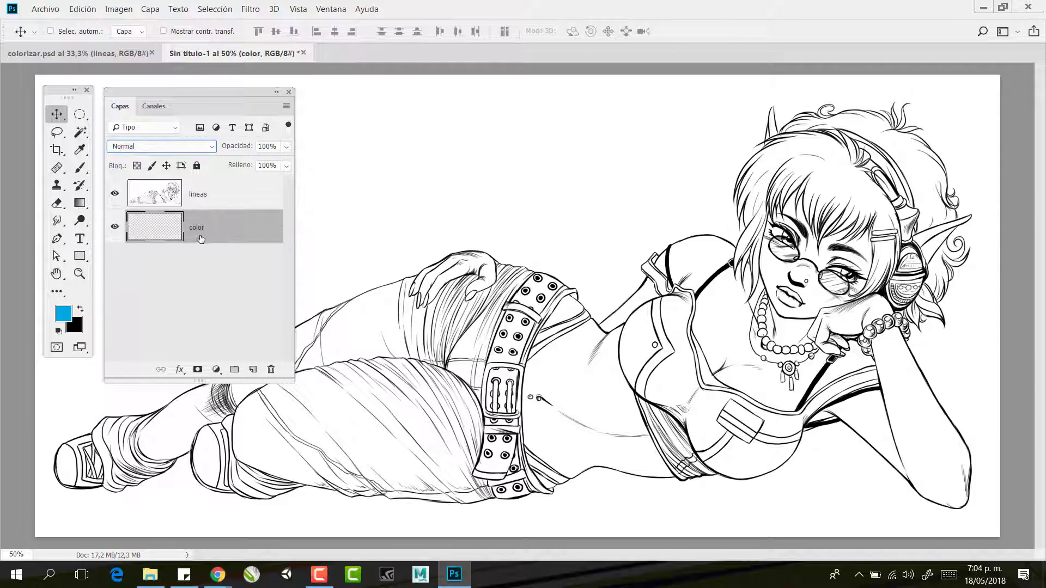
left_click(206, 193)
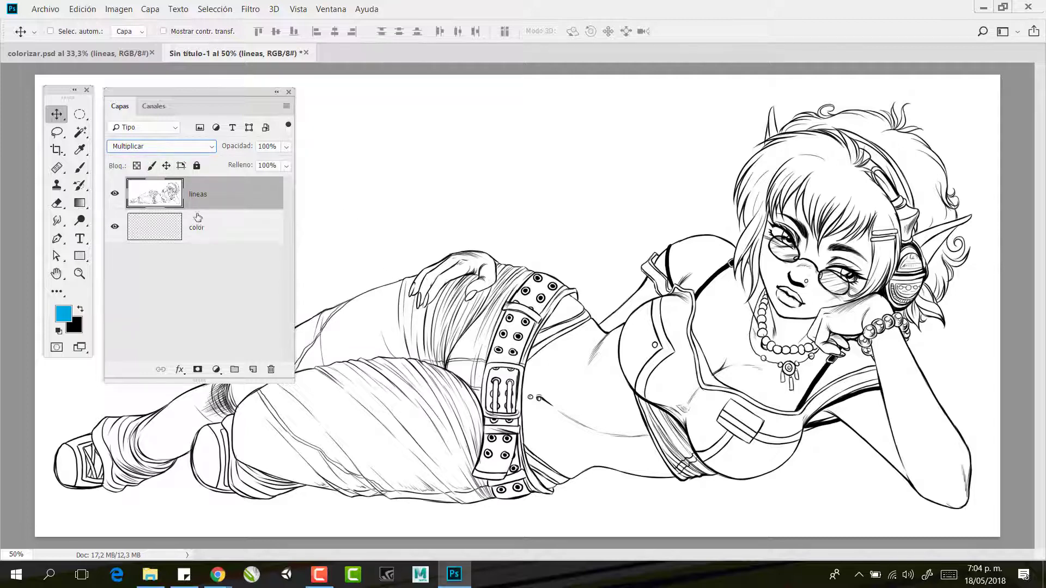
left_click(196, 166)
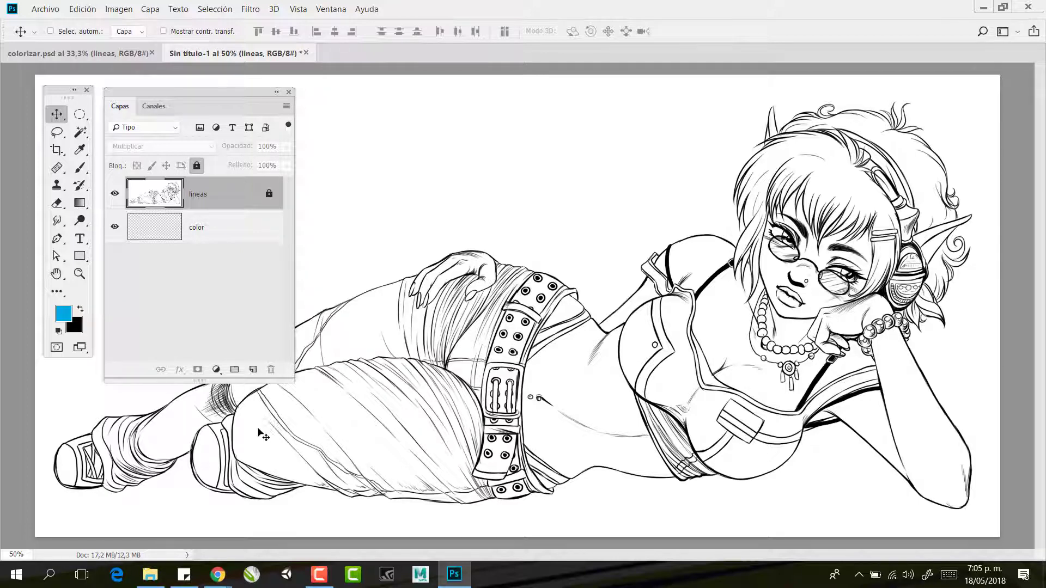
left_click_drag(292, 382, 284, 355)
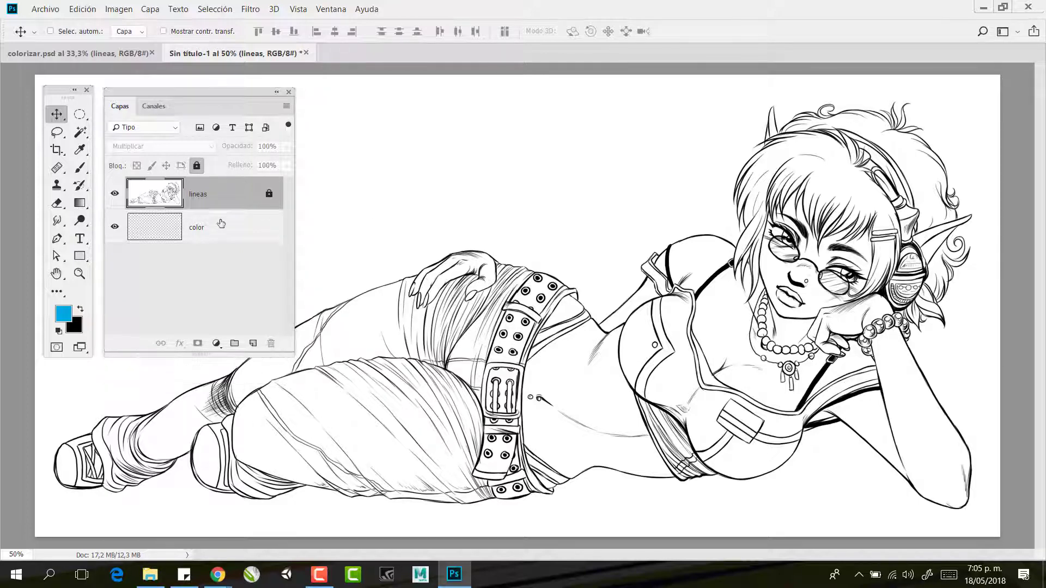
On the lineas layer, select the bare skin areas of the torso, shoulder, chest, arms and hands with the Magic Wand
left_click(221, 225)
left_click(221, 199)
left_click_drag(77, 133, 199, 142)
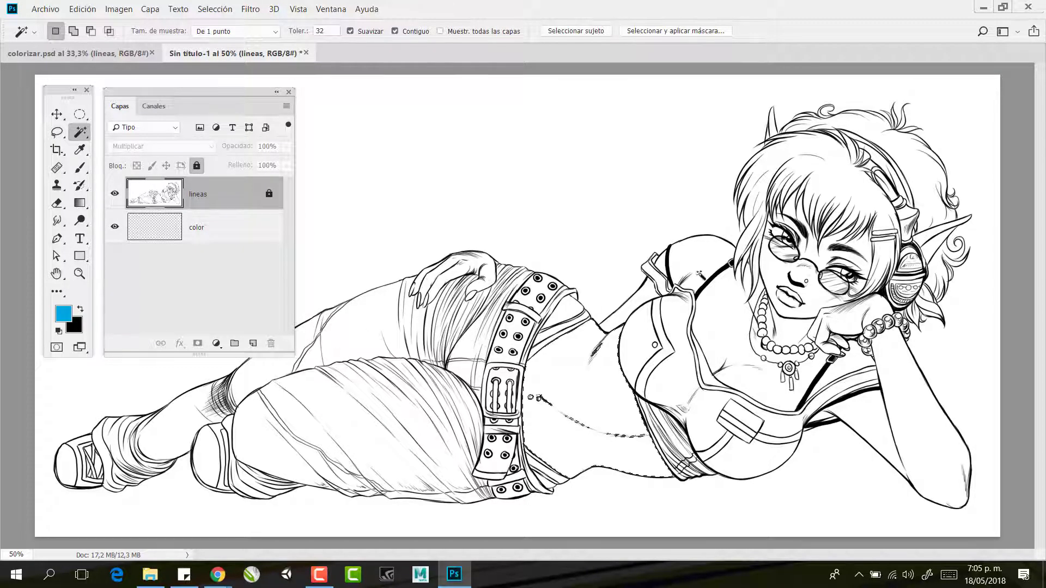
key("shift")
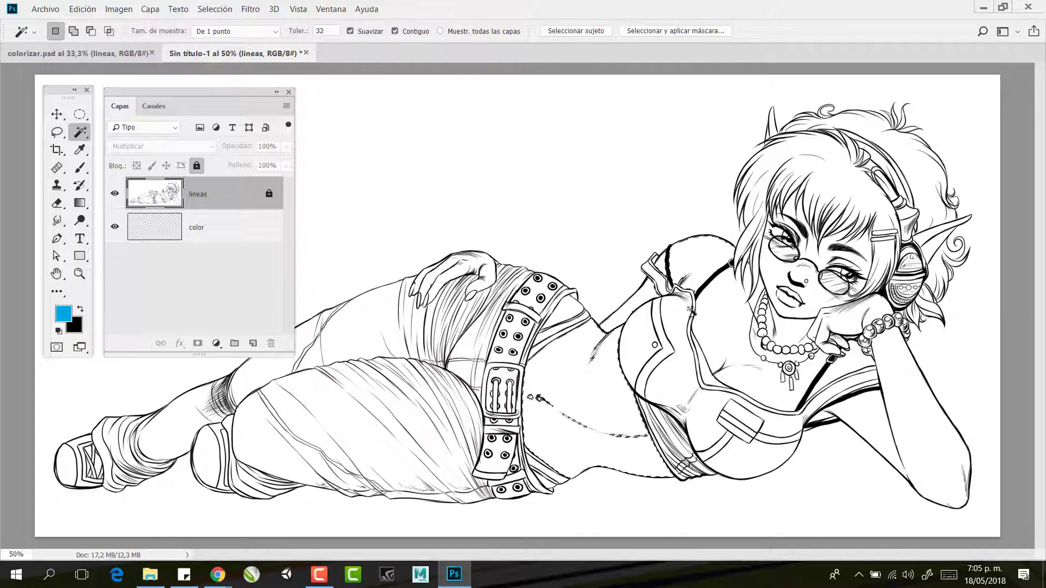
left_click(719, 362, "shift")
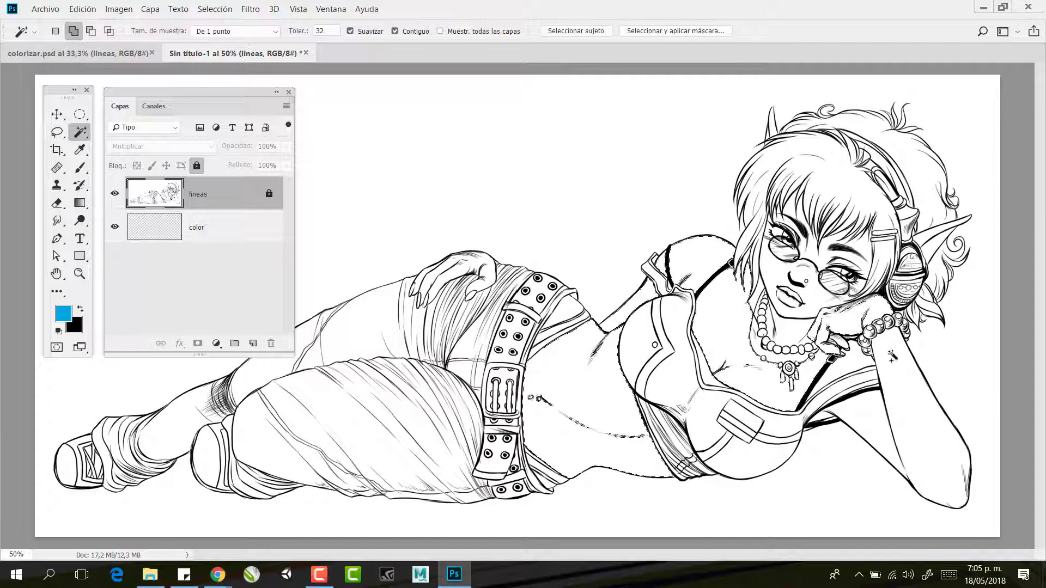
left_click(904, 425, "shift")
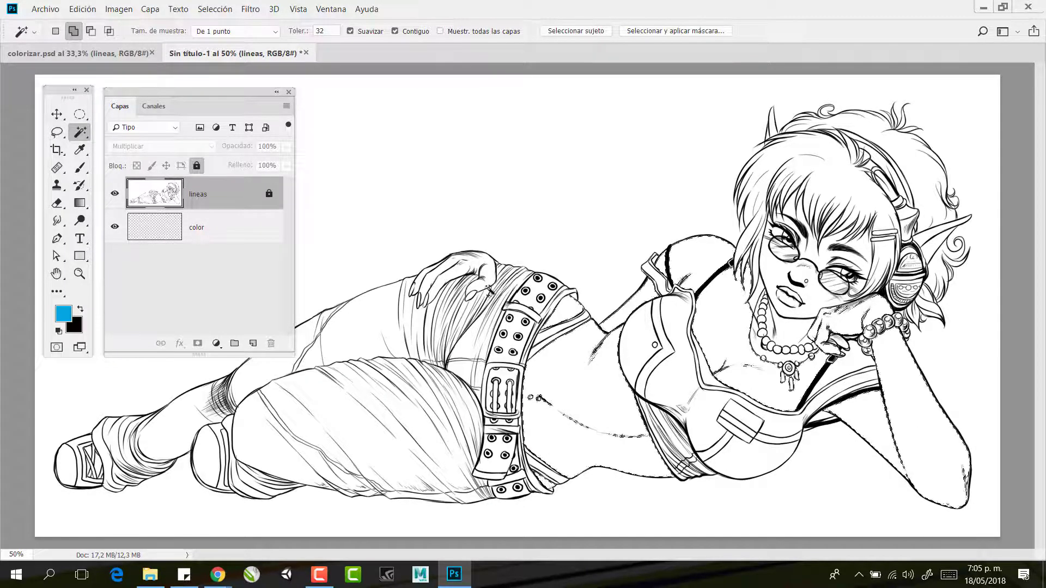
left_click(443, 273, "shift")
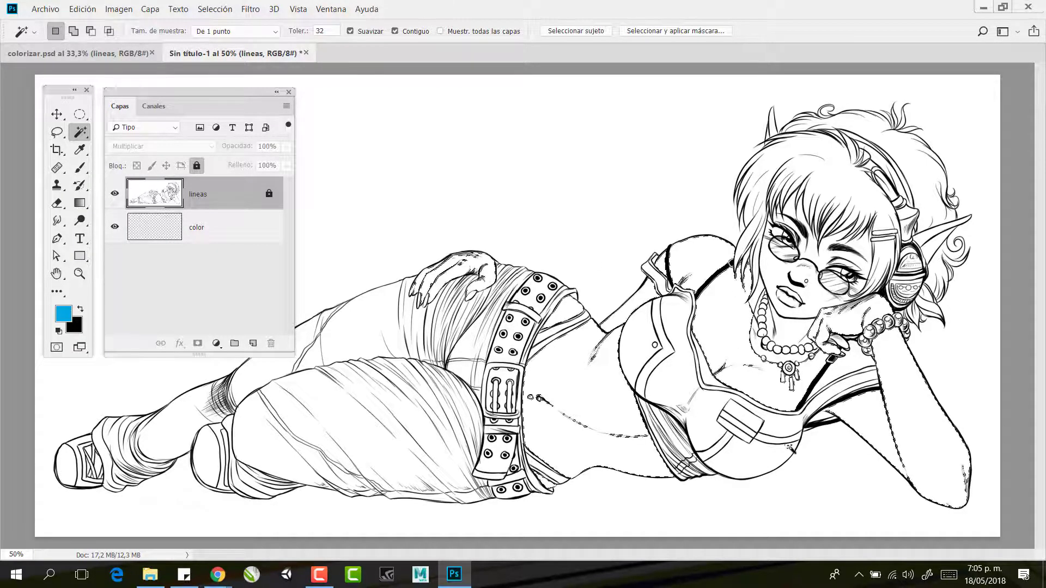
Expand the skin selection by 1 pixel
left_click(212, 9)
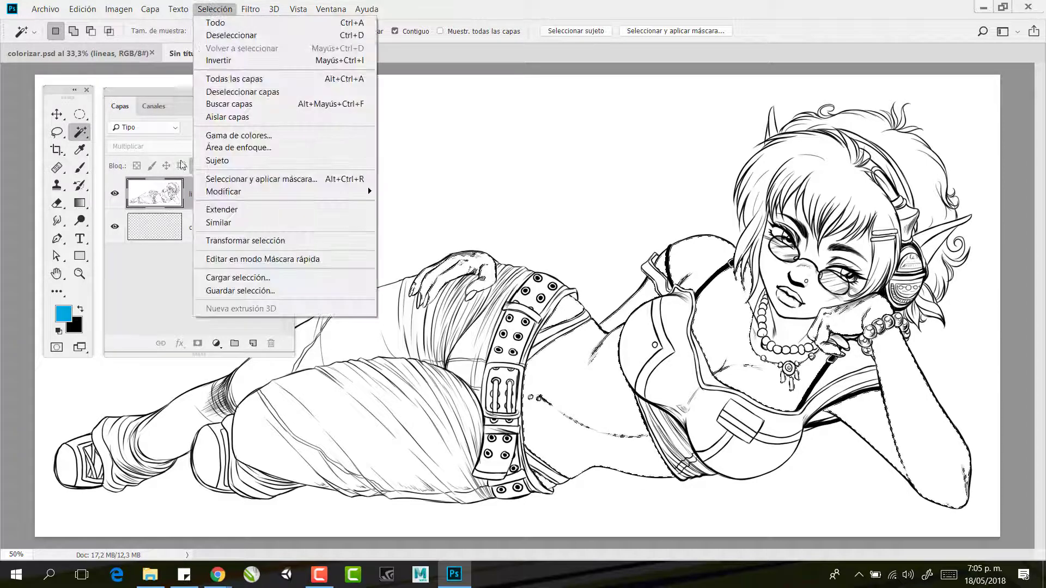
mouse_move(239, 192)
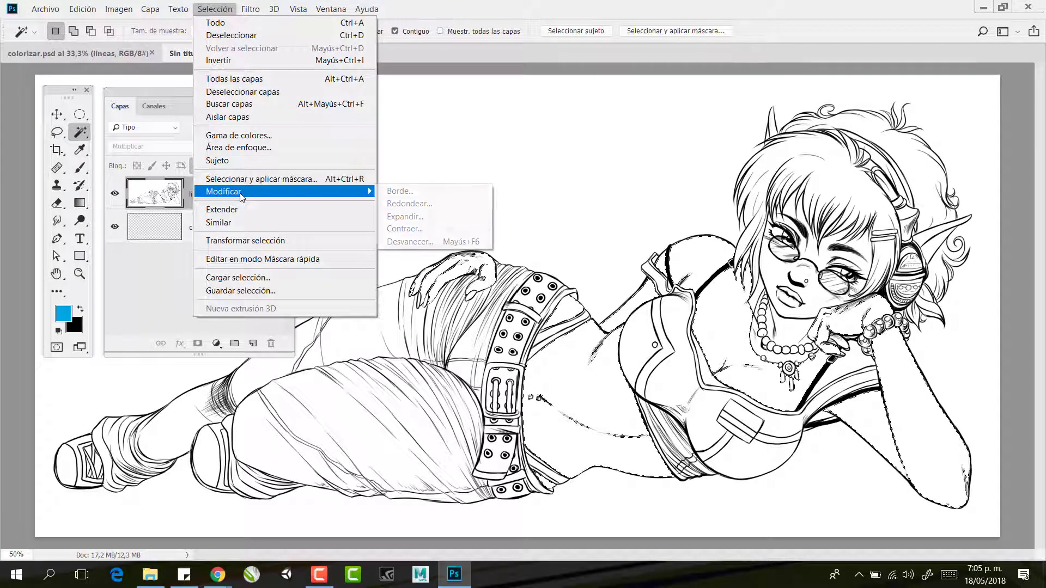
left_click(429, 217)
type("1")
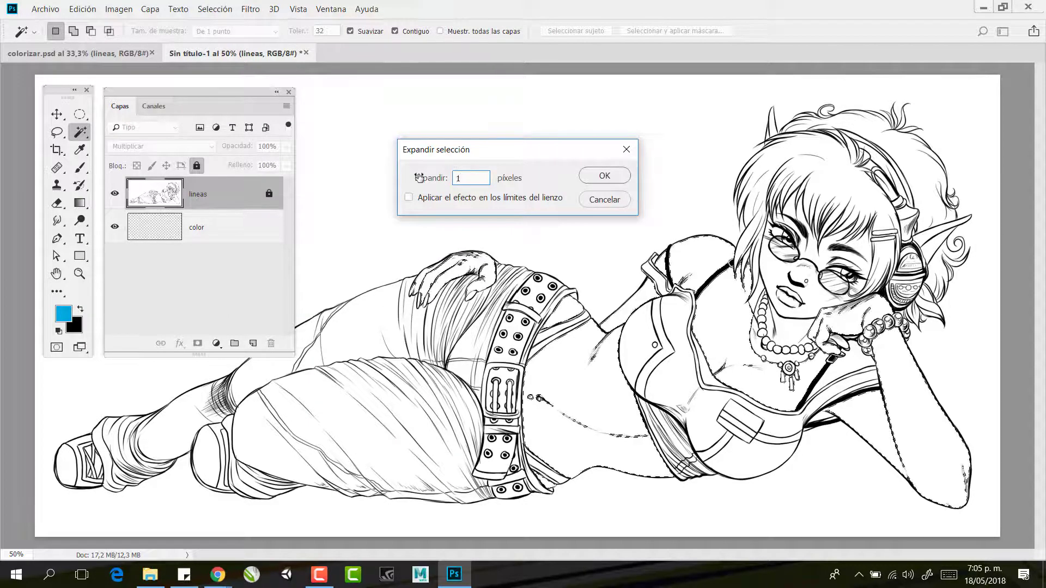
left_click(603, 175)
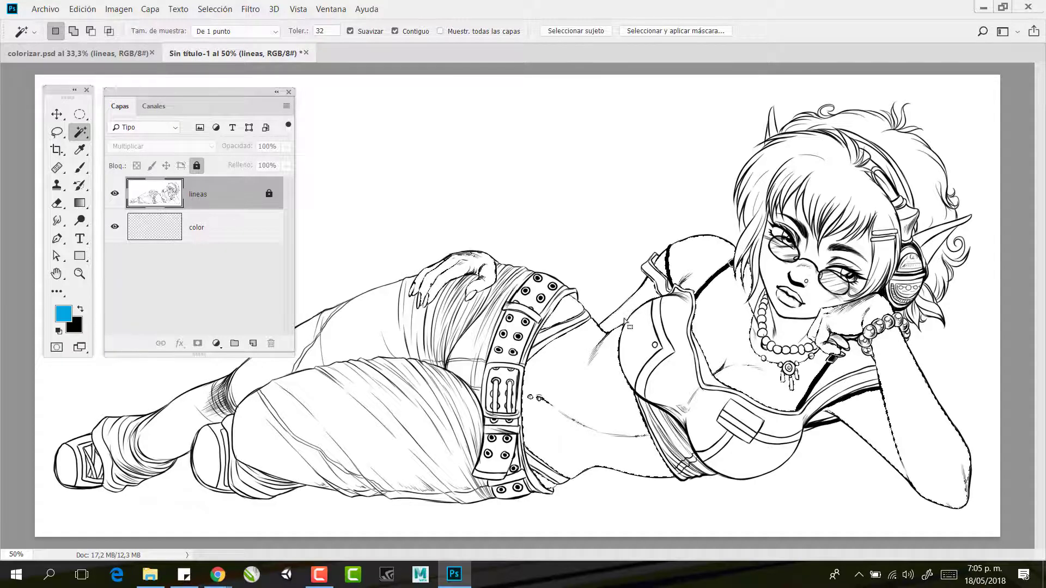
Set the foreground color to the pale yellow skin tone f3e5a5
left_click(81, 311)
left_click(63, 313)
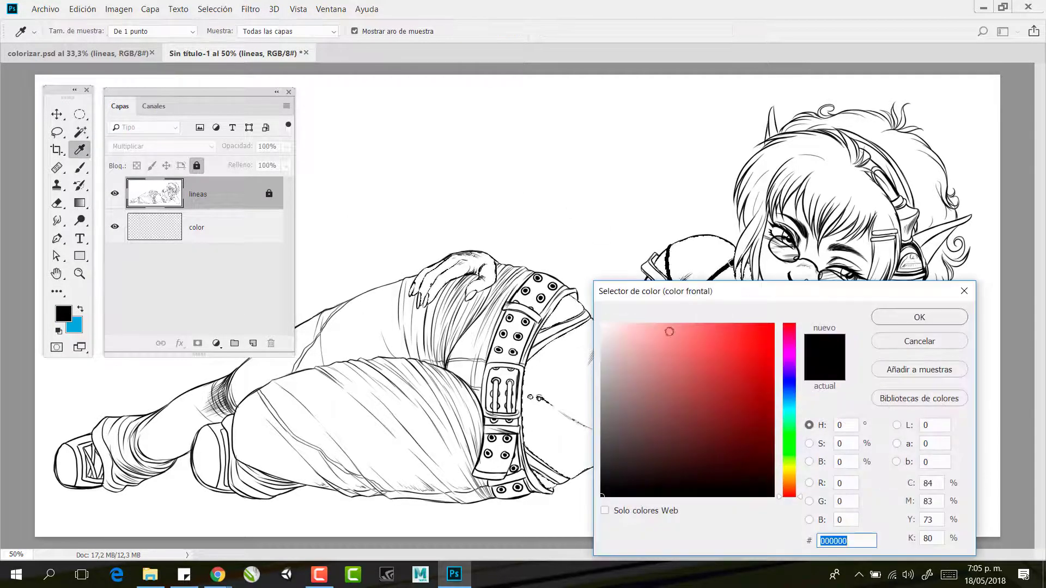
left_click_drag(692, 290, 736, 147)
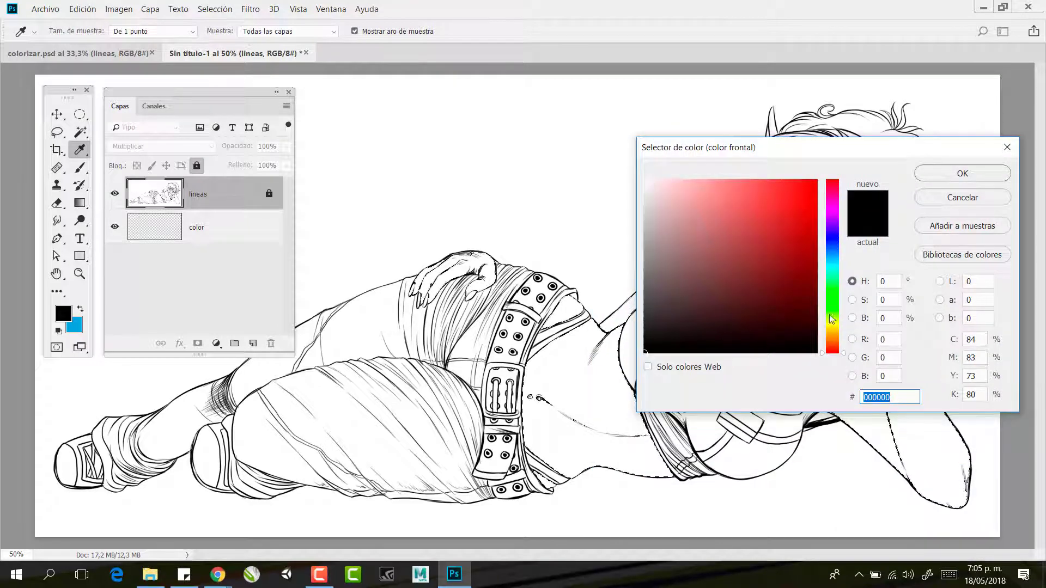
left_click(830, 326)
left_click(831, 329)
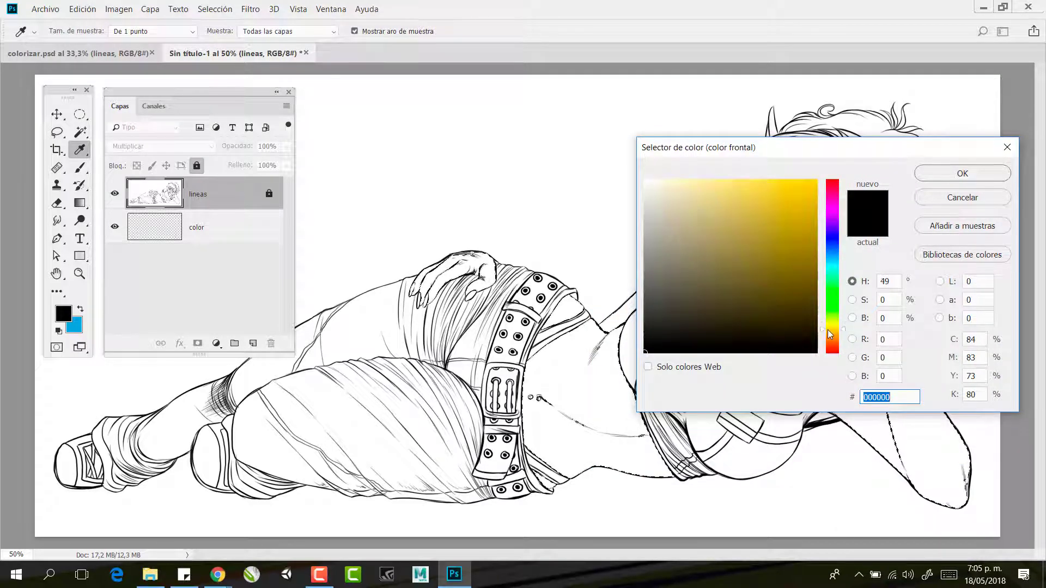
left_click(727, 193)
left_click_drag(727, 193, 701, 188)
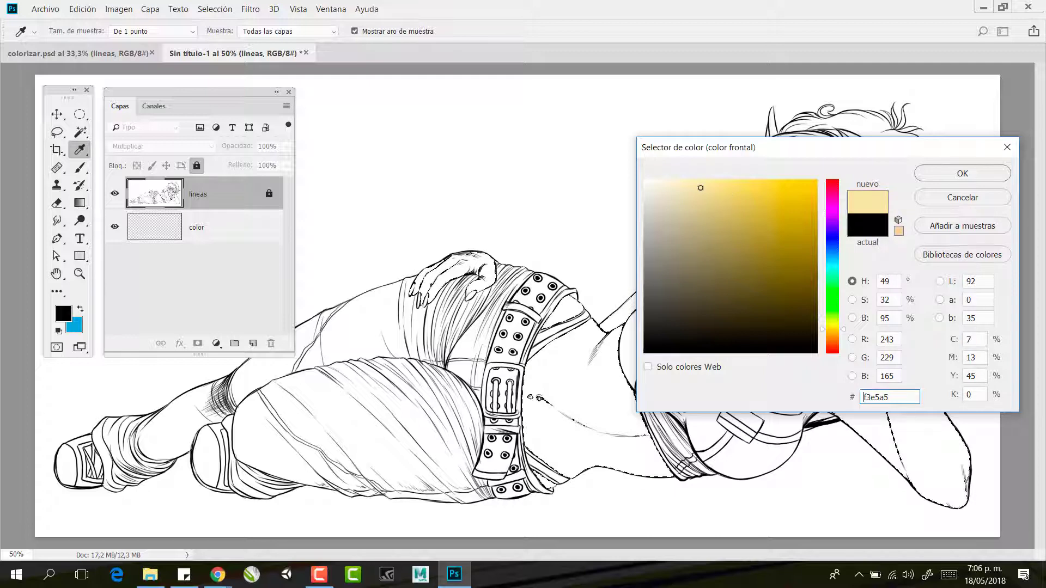
left_click(935, 174)
key("w")
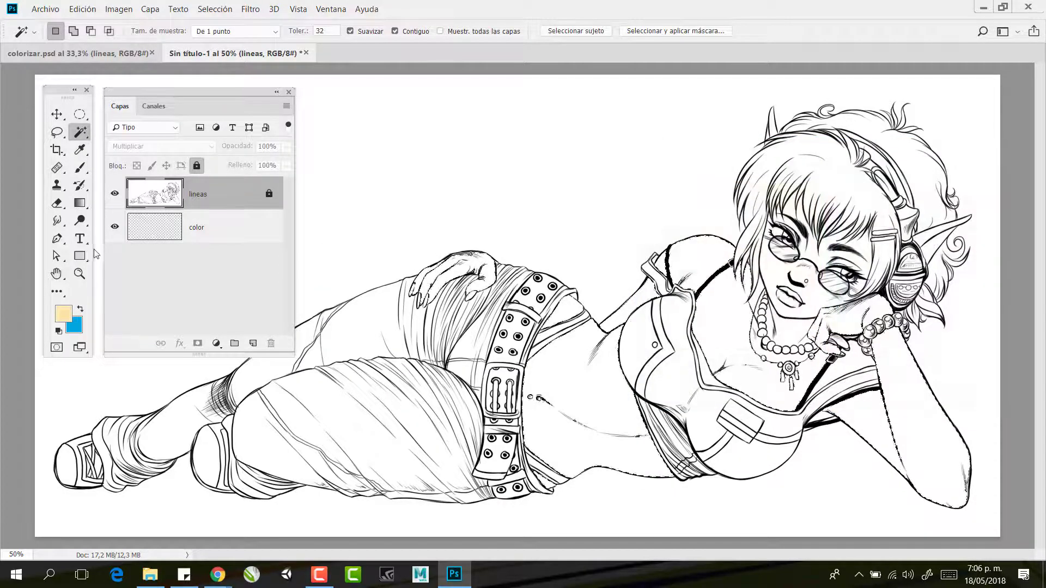
Fill the selected skin areas with the pale yellow foreground color on the color layer
left_click(222, 230)
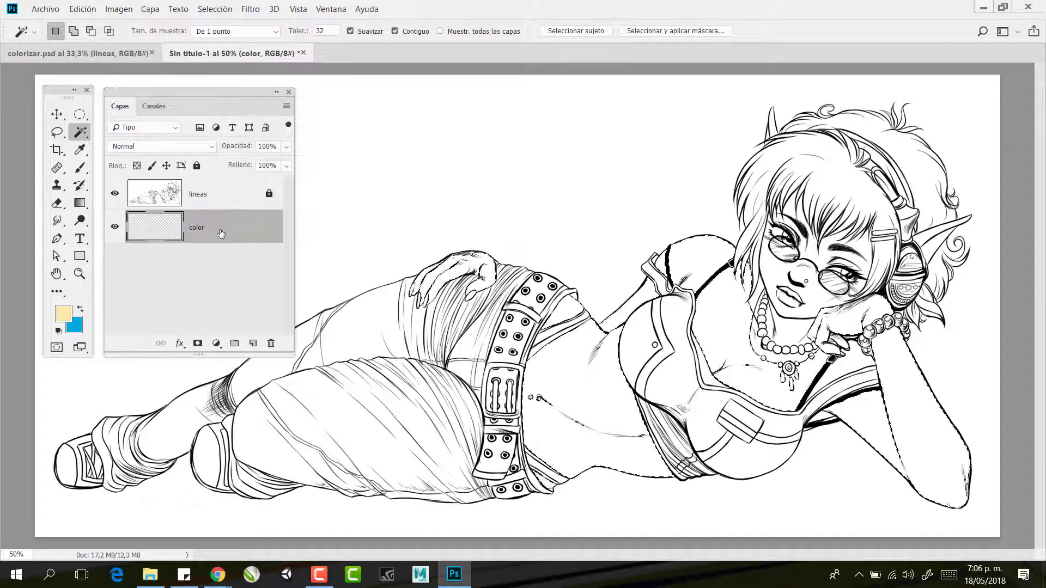
key("alt+bracketright")
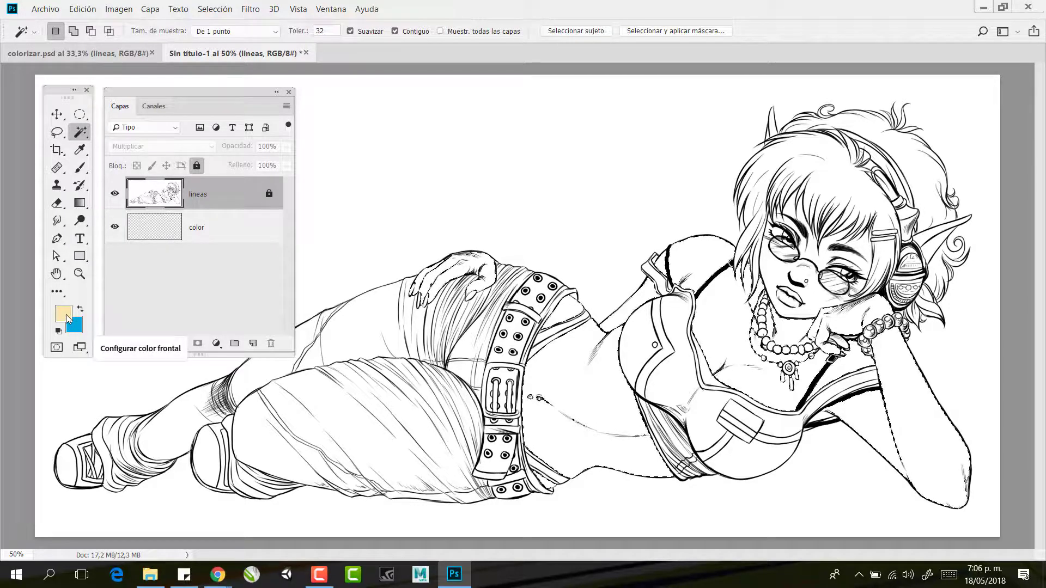
key("shift")
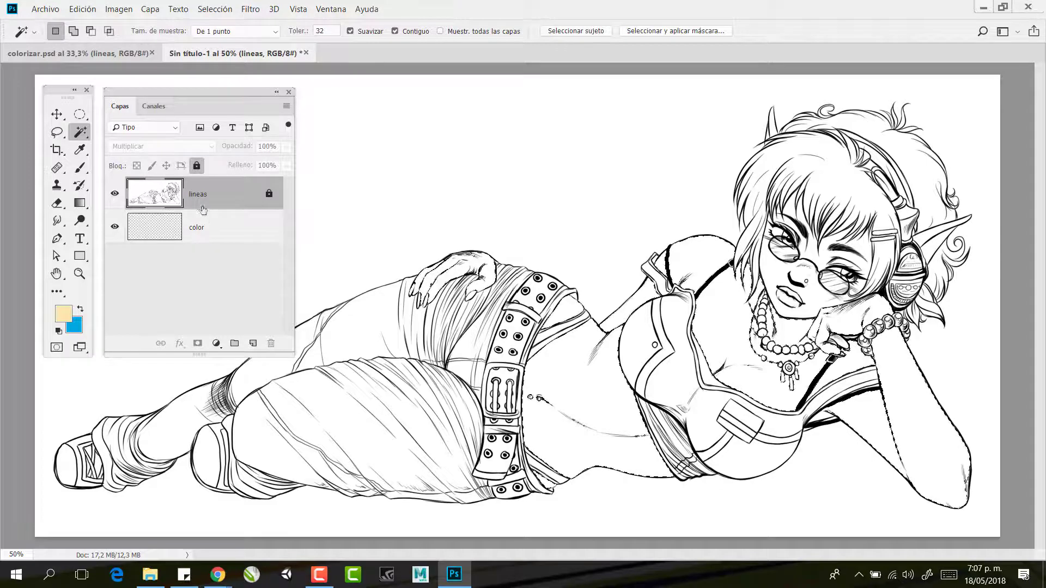
left_click(210, 232)
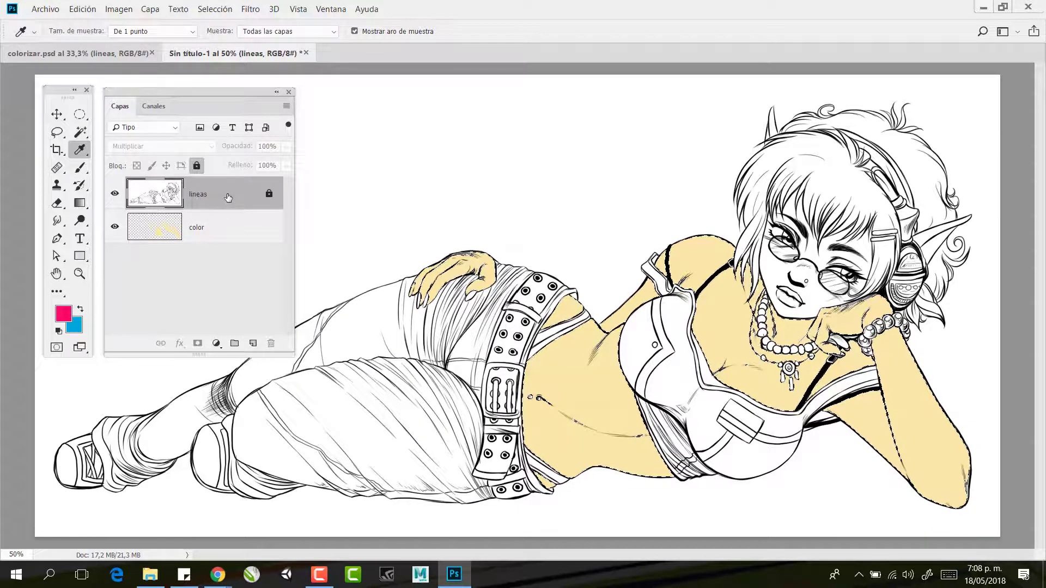
Select the trim and cups of the top on the lineas layer with the Magic Wand, and make the color layer active
left_click(80, 134)
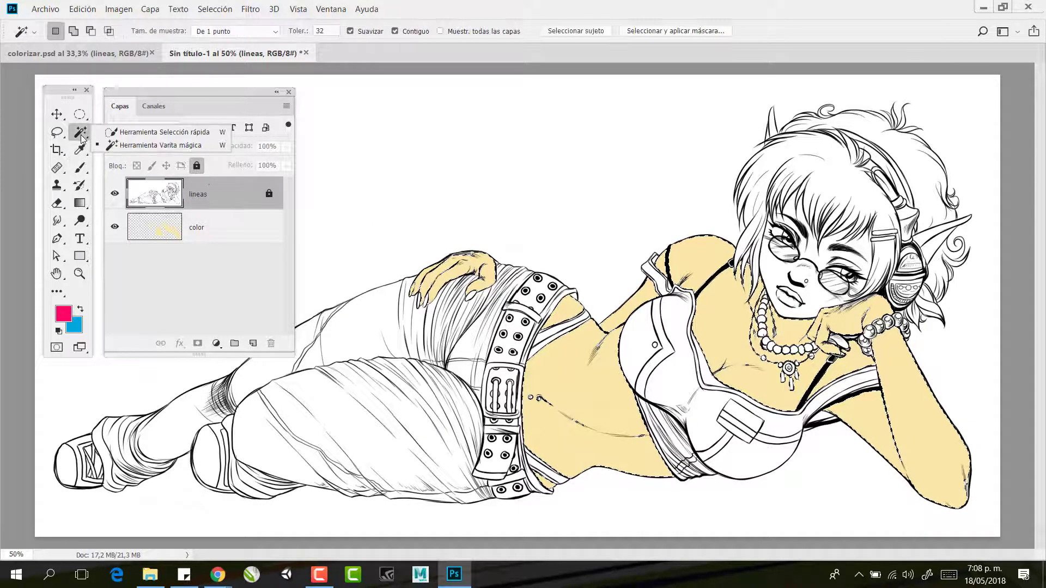
left_click(217, 203)
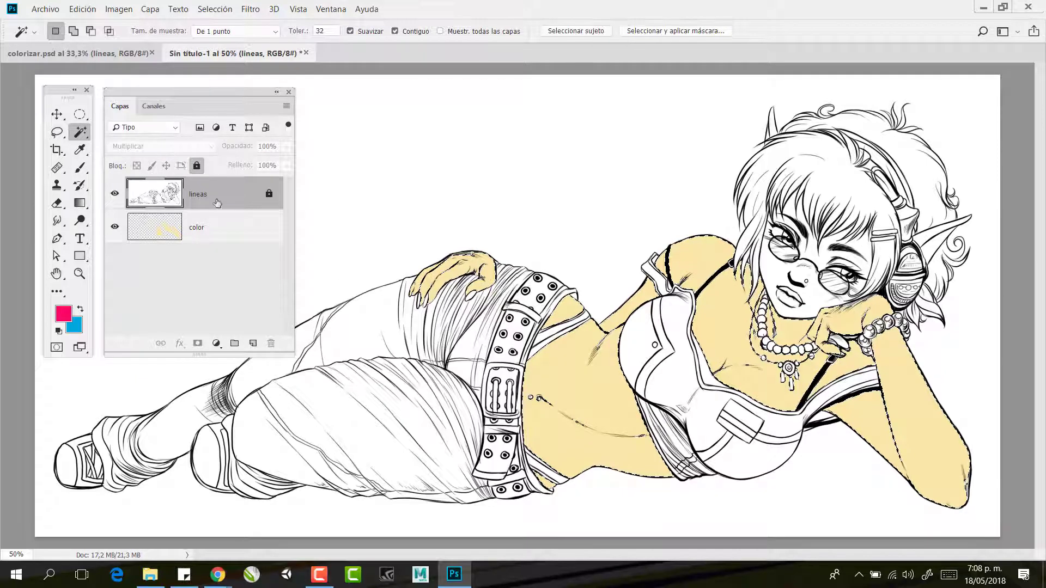
left_click(675, 326)
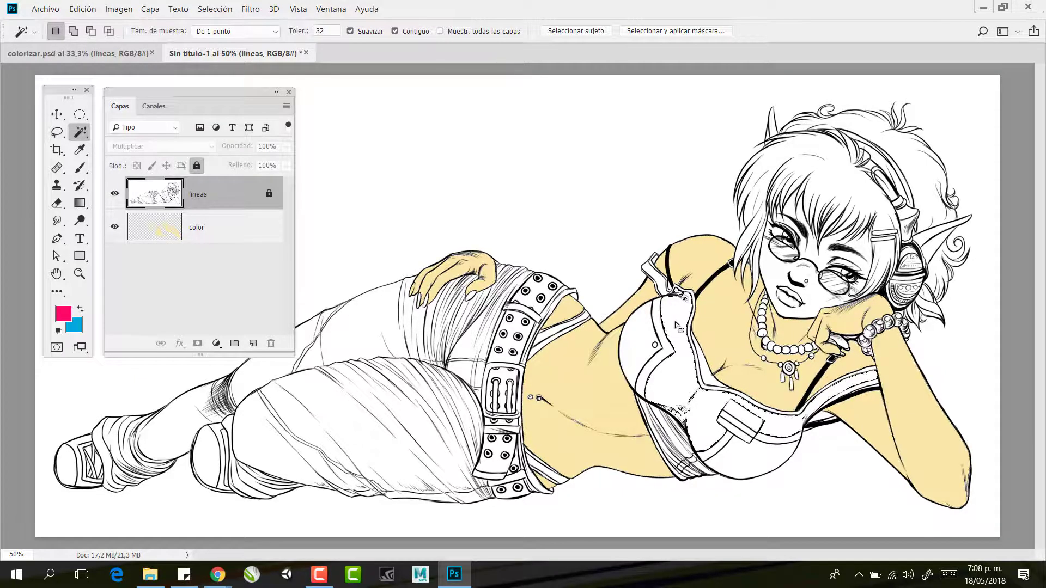
key("shift")
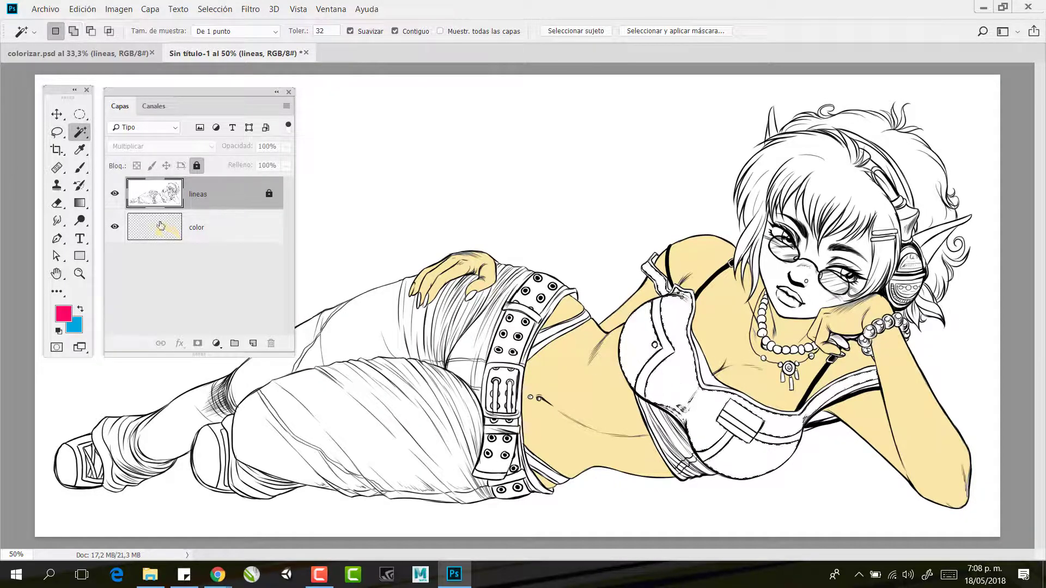
left_click(233, 231)
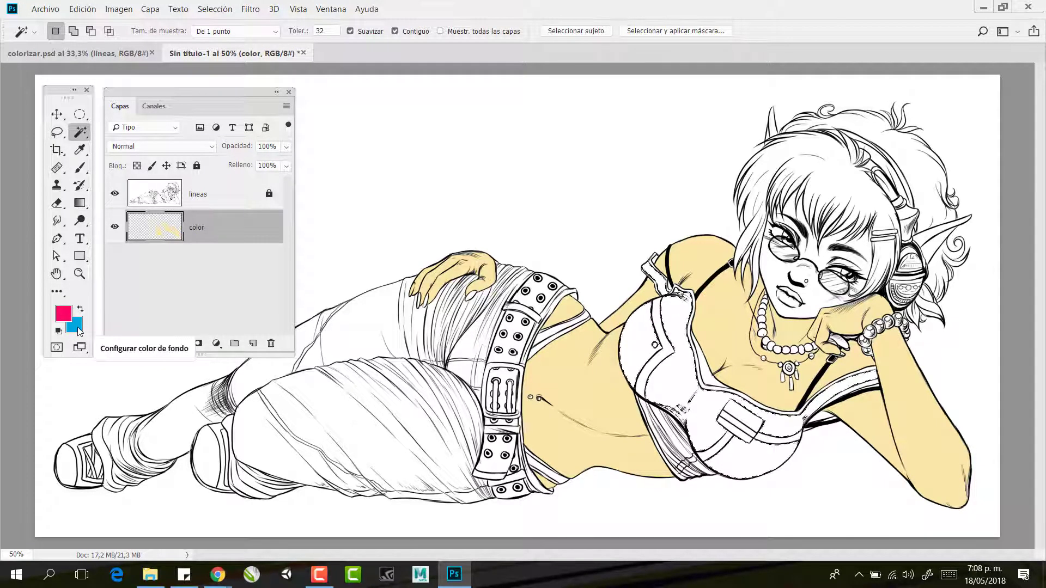
Expand the selection of the top by 1 pixel and fill it with the pink foreground color on the color layer
left_click(215, 9)
mouse_move(247, 192)
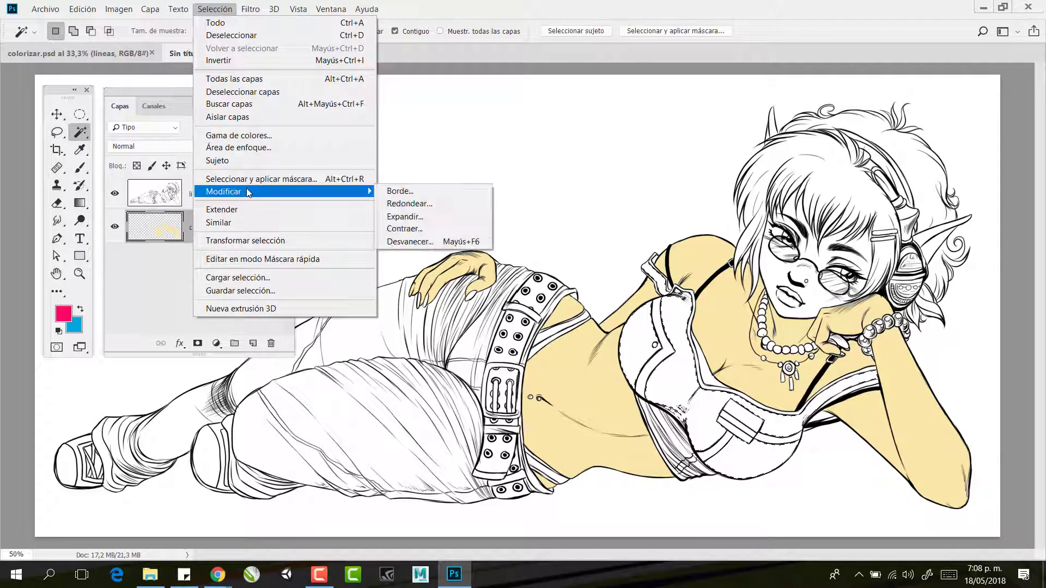
left_click(439, 217)
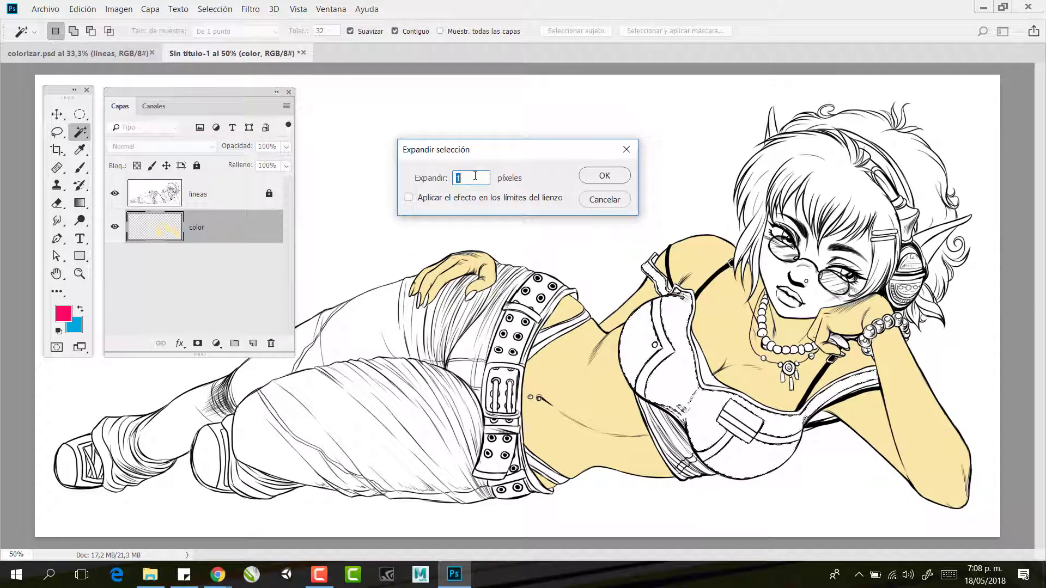
left_click(617, 177)
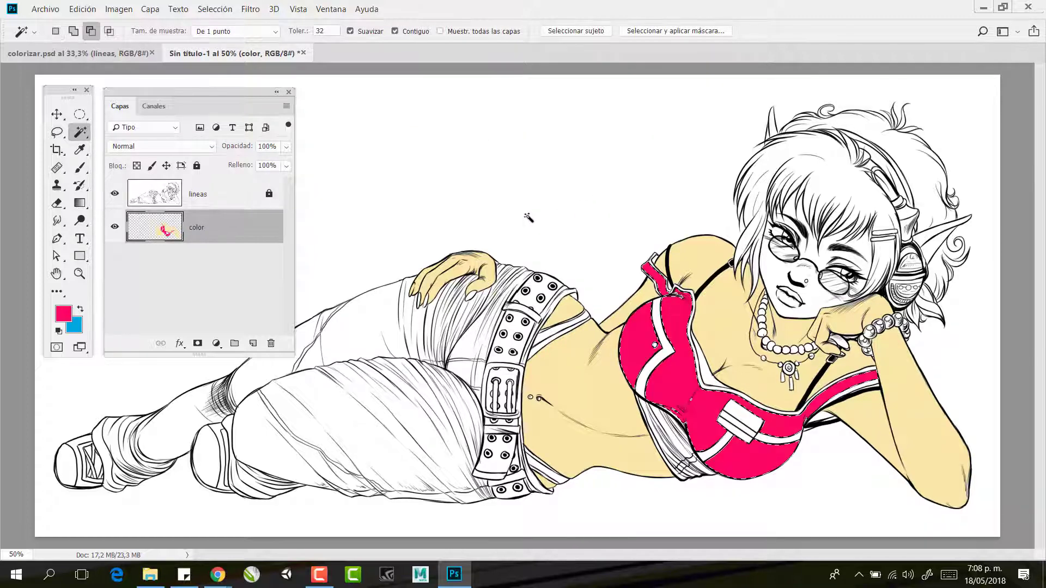
Change the foreground color to a purer red and refill the selected areas of the top with it
left_click(63, 313)
left_click_drag(833, 192, 835, 186)
left_click(959, 183)
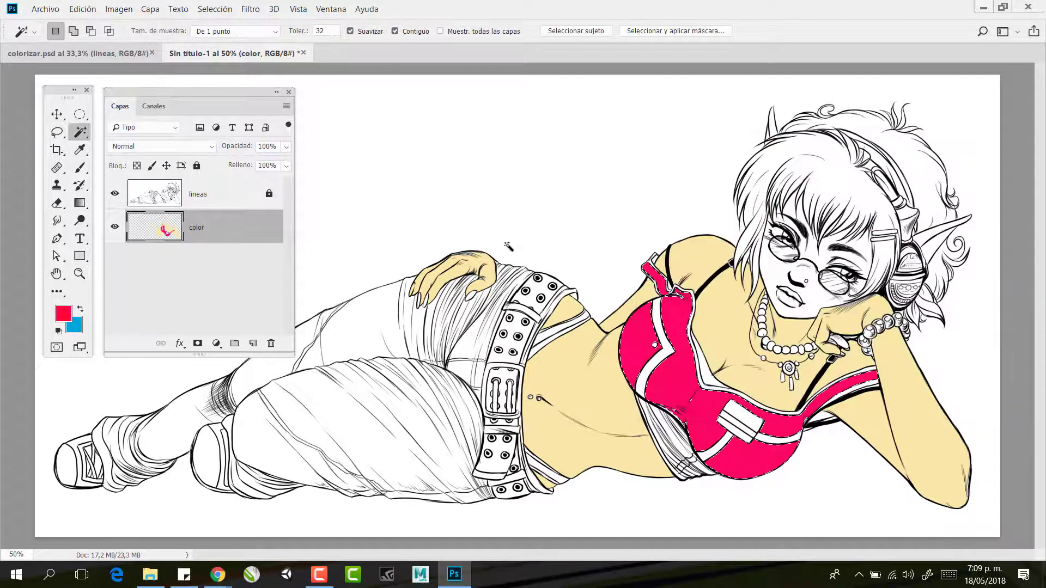
key("alt+BackSpace")
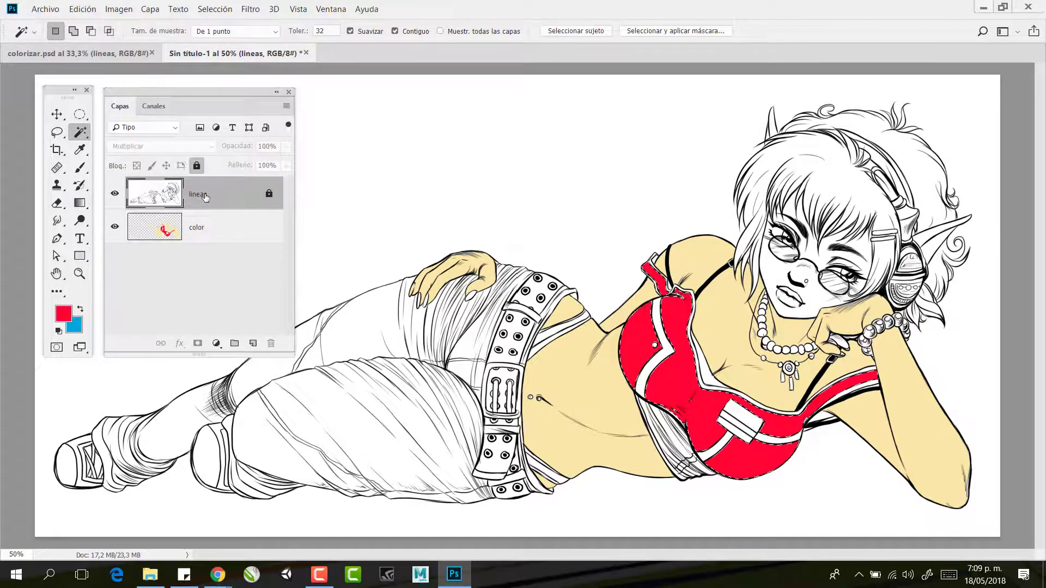
Select the trouser areas on the lineas layer with the Magic Wand and fill them with the blue background color on the color layer
left_click(363, 330)
left_click(360, 405, "shift")
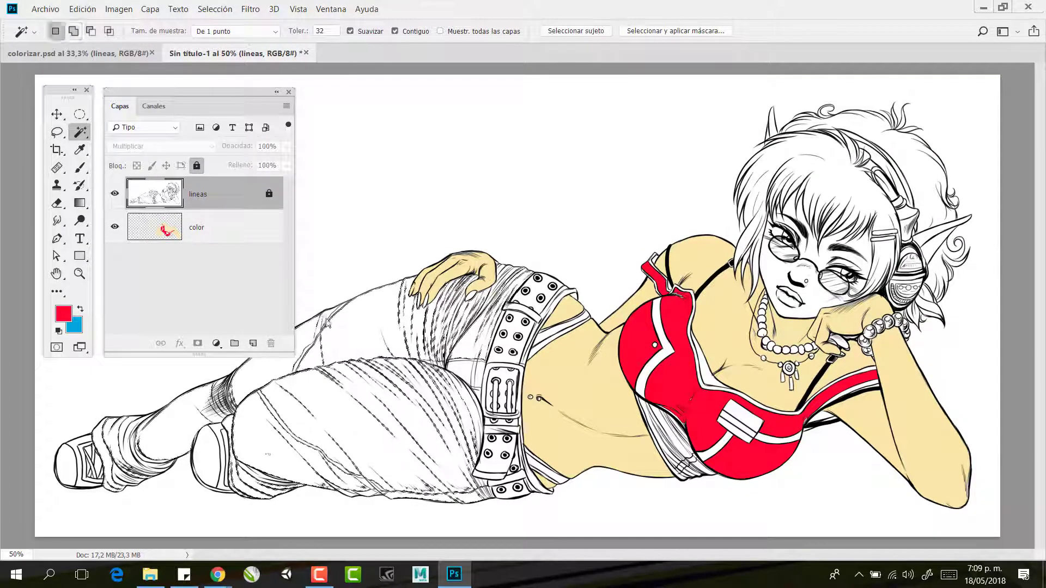
left_click(370, 322, "shift")
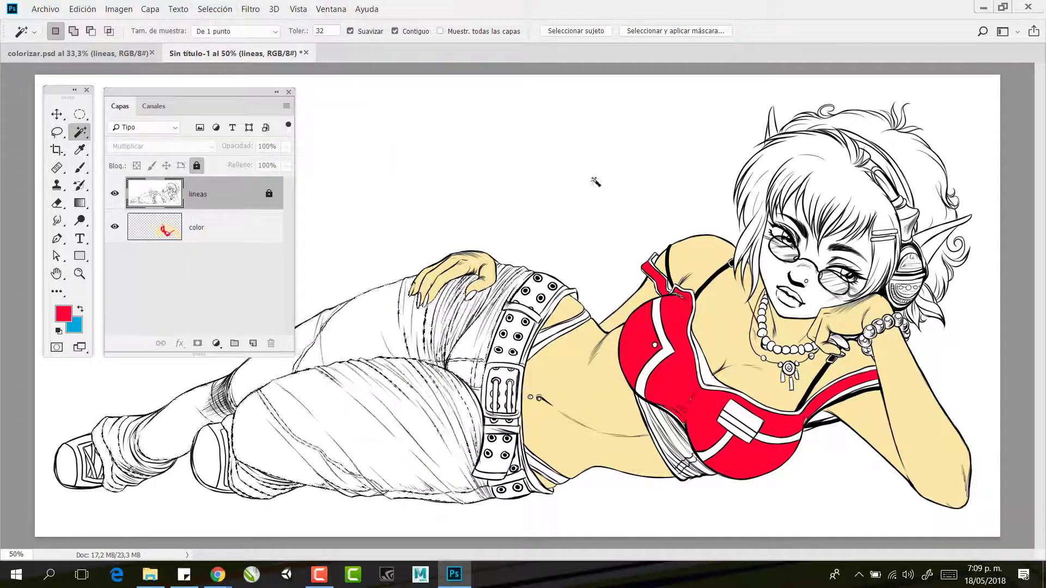
left_click(196, 227)
key("ctrl+BackSpace")
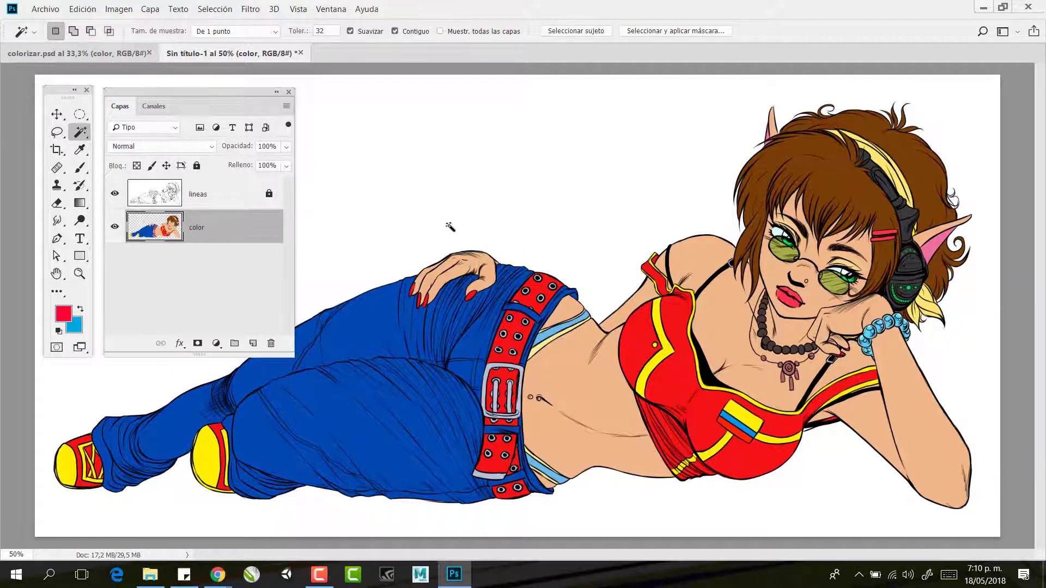
Hide and show the lineas layer and the color layer in turn to compare the line art with the flat colors
left_click(114, 196)
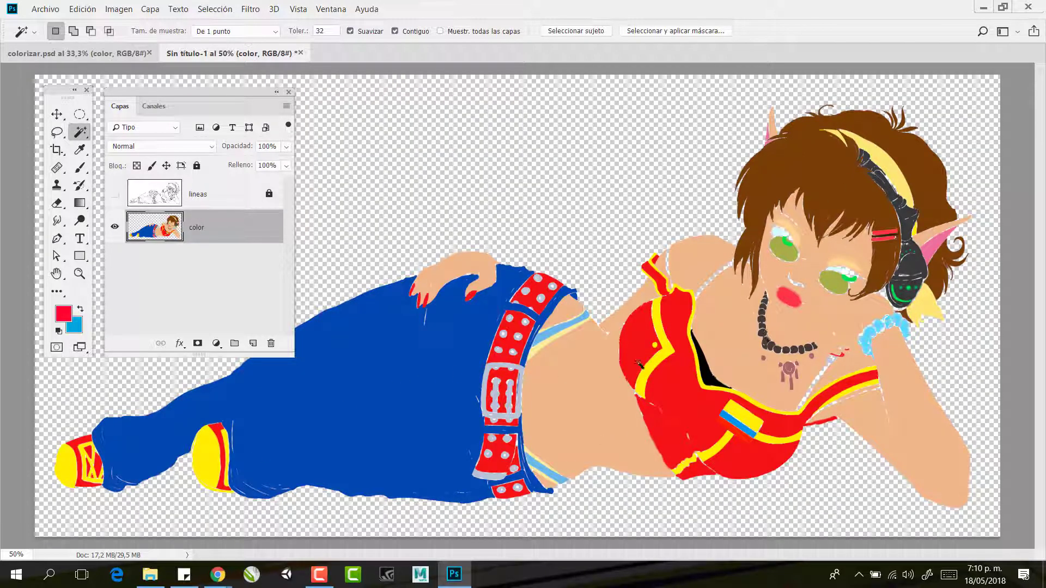
left_click(115, 195)
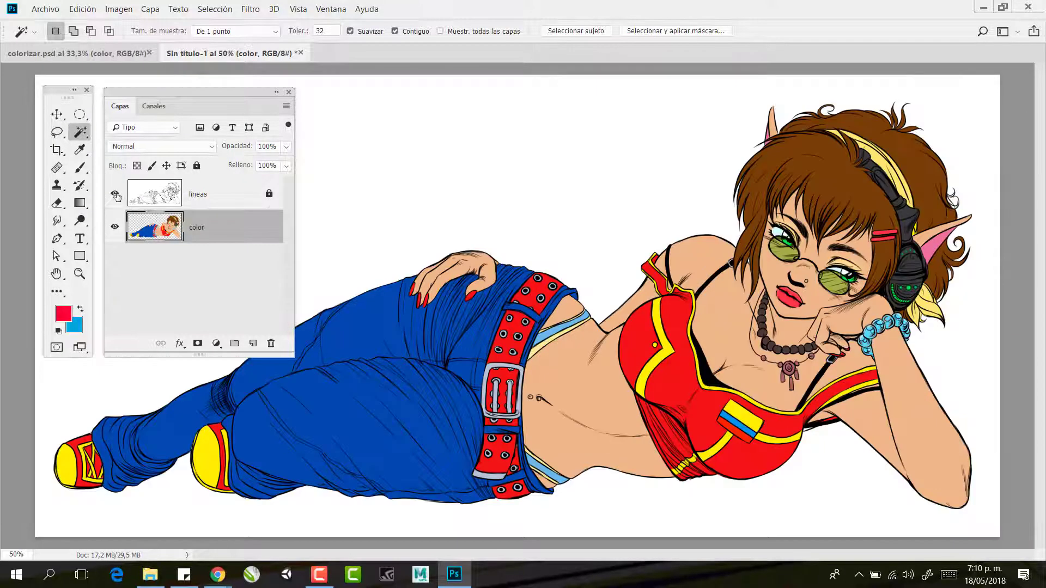
left_click(114, 229)
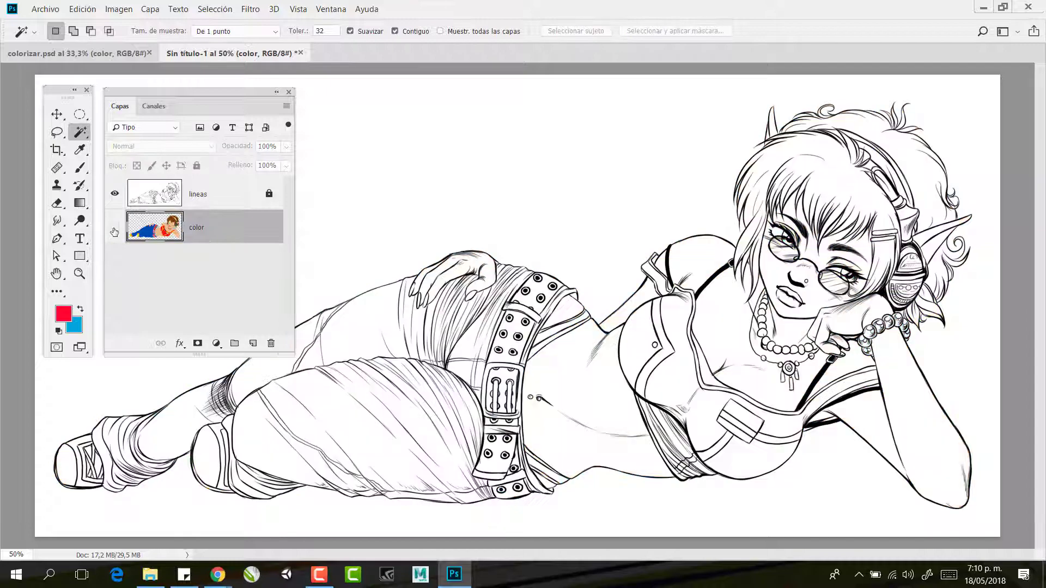
left_click(115, 230)
left_click(115, 230)
left_click(114, 230)
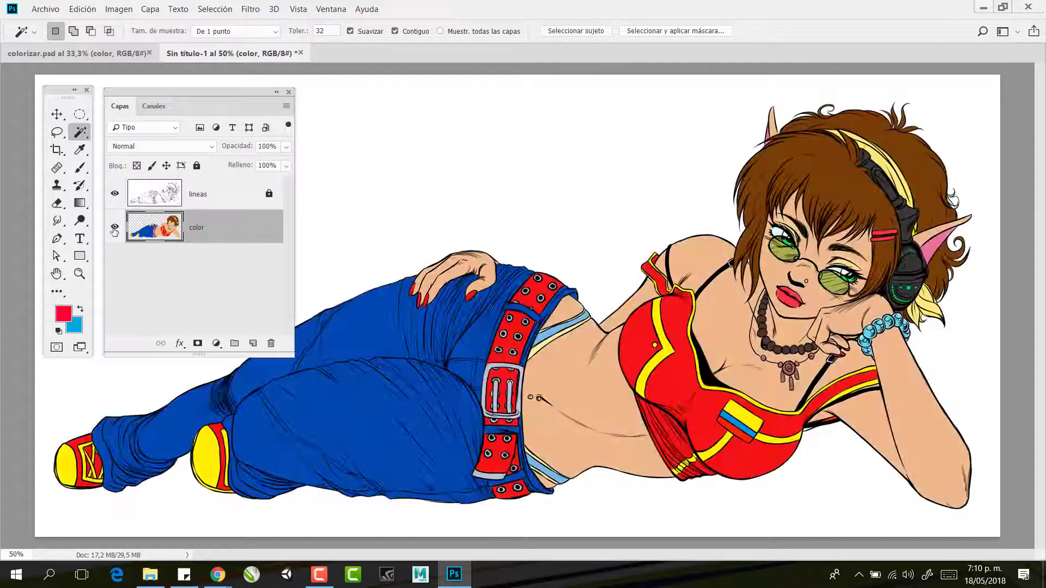
Examine the flat colors around the waist, belt and hand at 300% and return to the whole drawing
key("z")
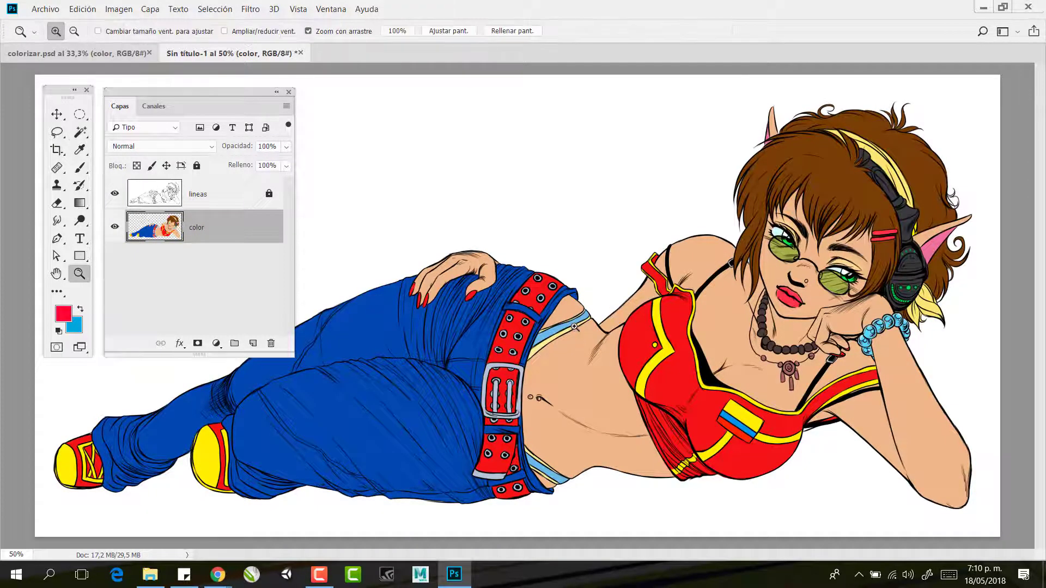
left_click_drag(573, 335, 611, 299)
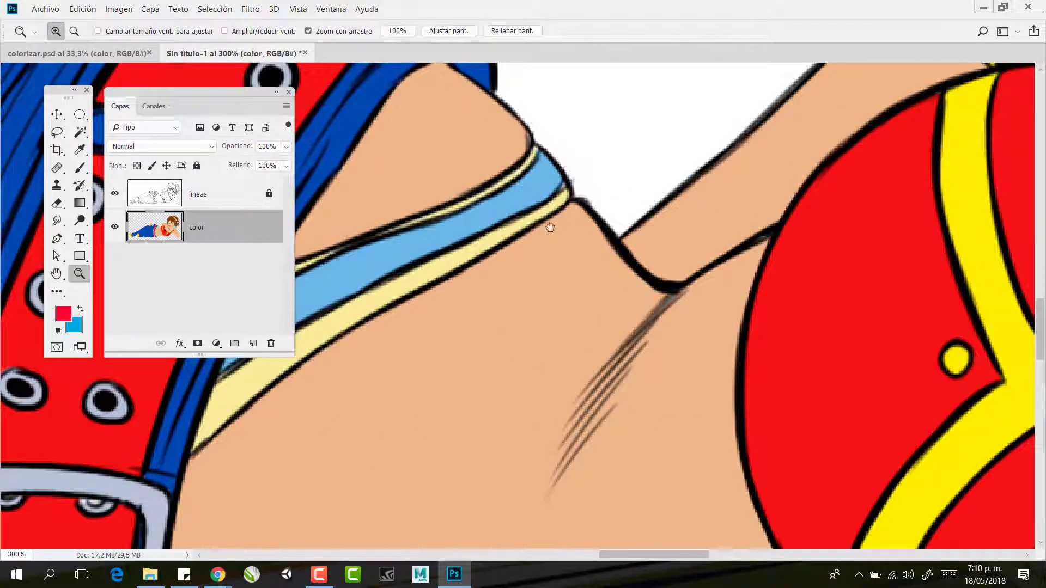
left_click_drag(549, 226, 611, 293)
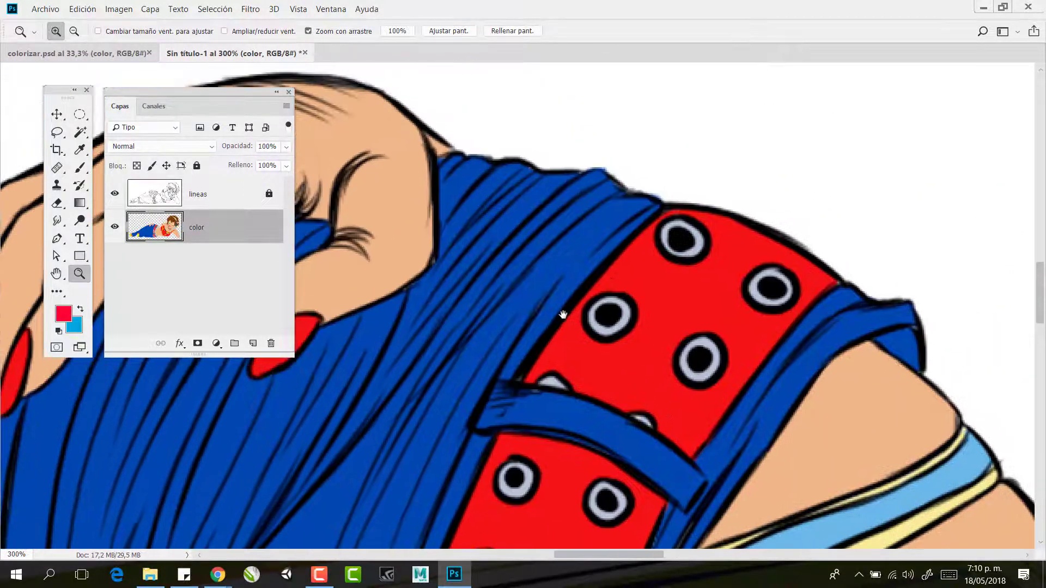
left_click_drag(534, 299, 806, 224)
left_click_drag(536, 212, 515, 159)
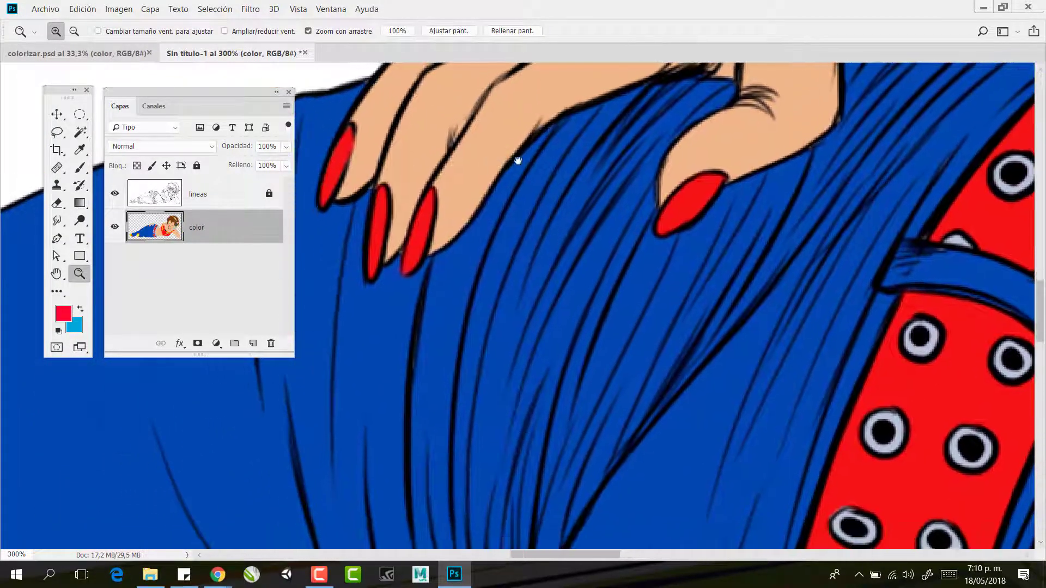
left_click_drag(483, 224, 891, 374)
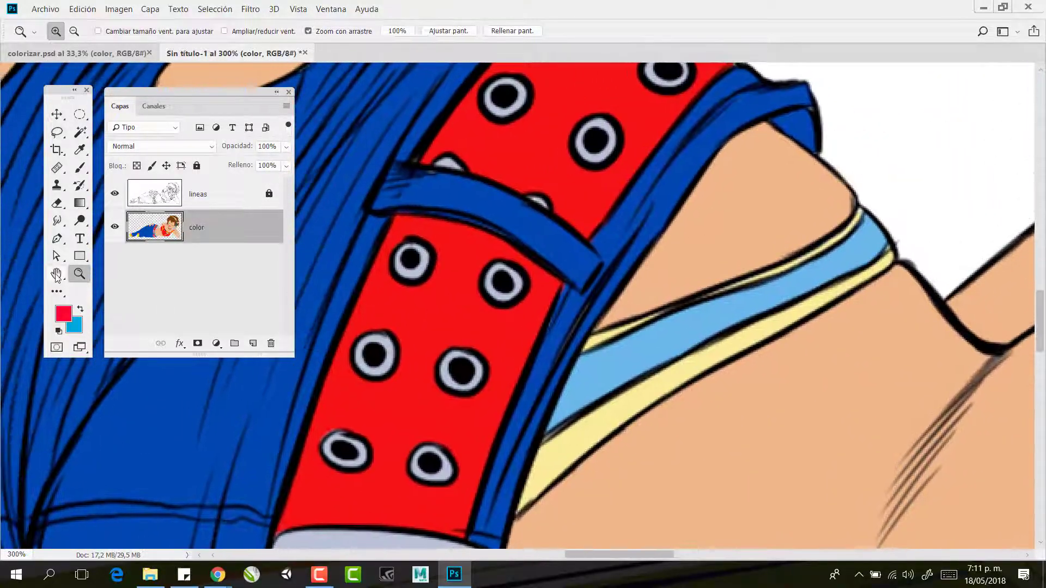
double_click(56, 273)
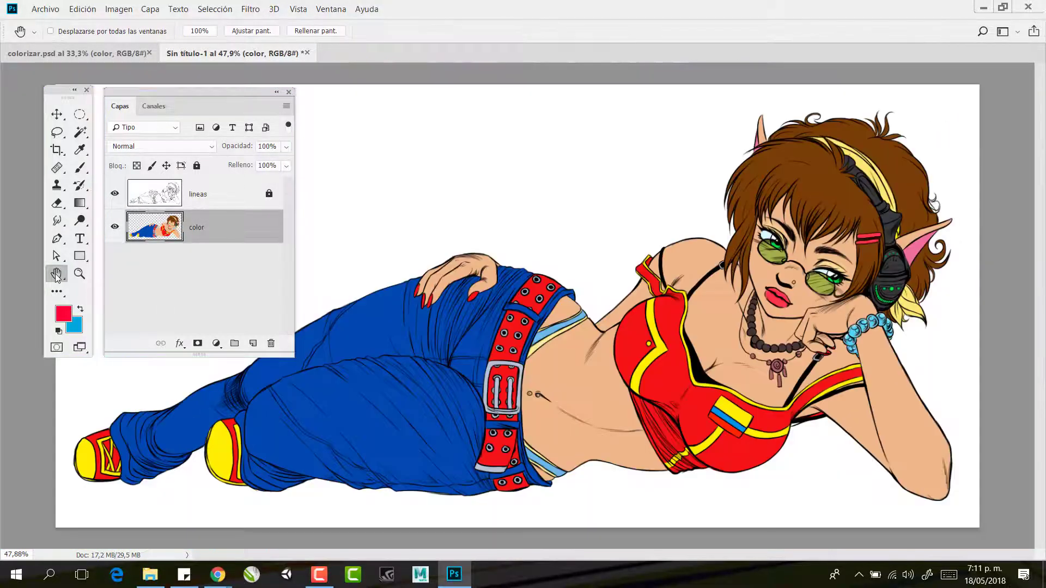
Lock the color layer completely
left_click(218, 200)
left_click(223, 233)
left_click(197, 166)
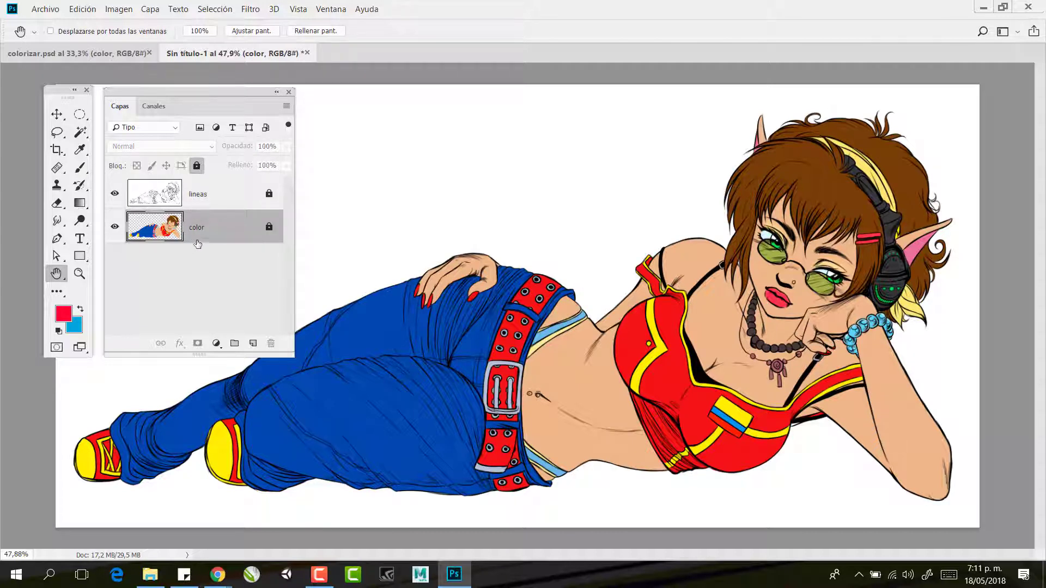
left_click(215, 196)
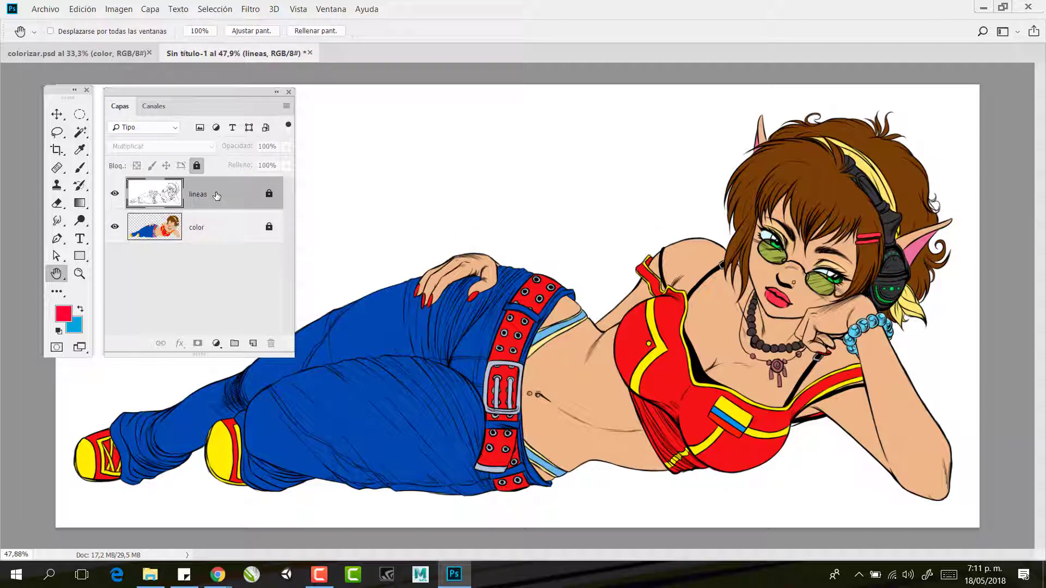
left_click(215, 224)
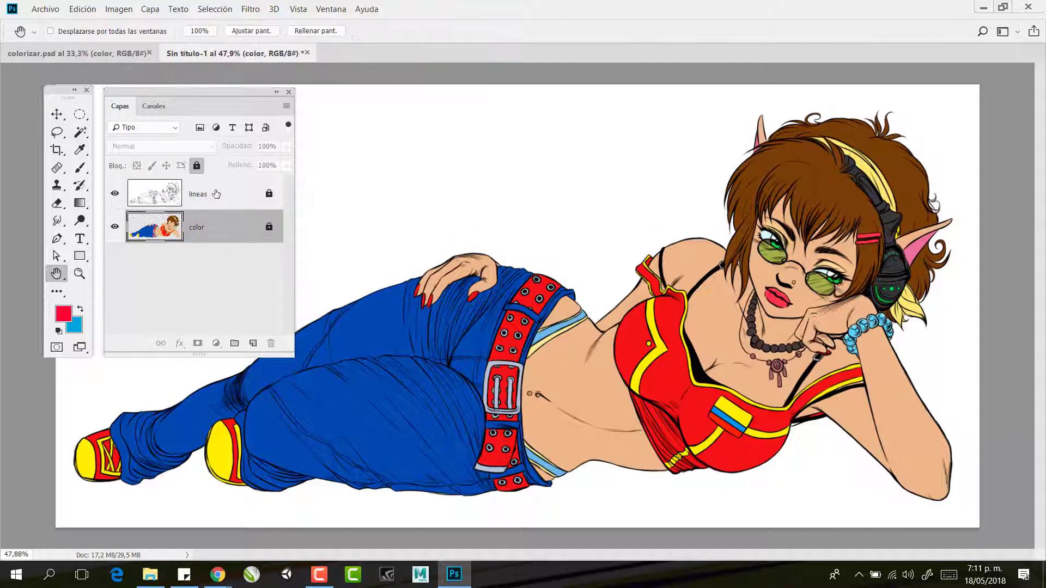
left_click(216, 195)
left_click(217, 233)
left_click(220, 186)
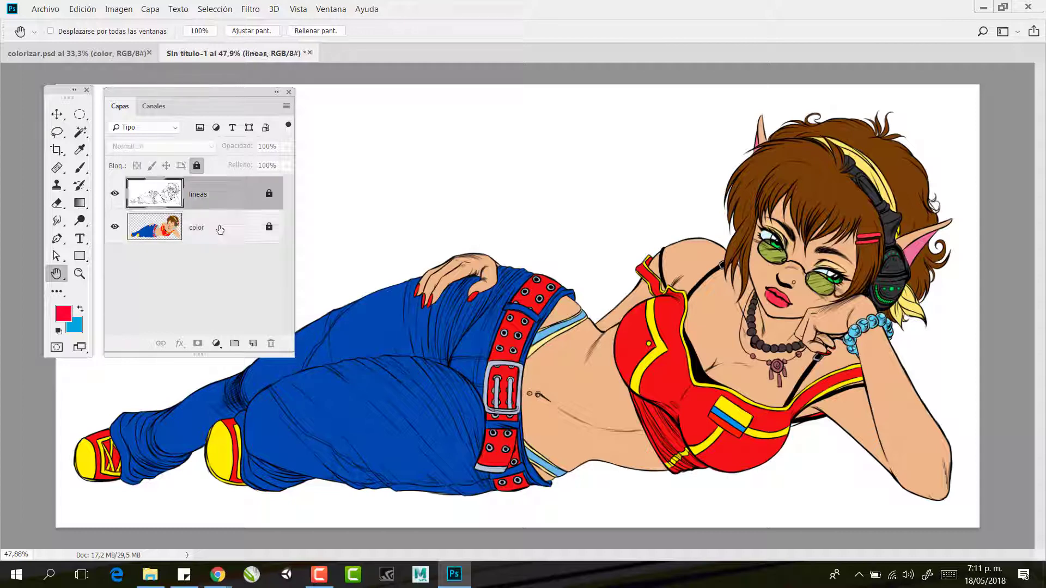
left_click(221, 229)
left_click(226, 198)
left_click(228, 212)
left_click(228, 204)
left_click(228, 223)
left_click(226, 197)
left_click(226, 229)
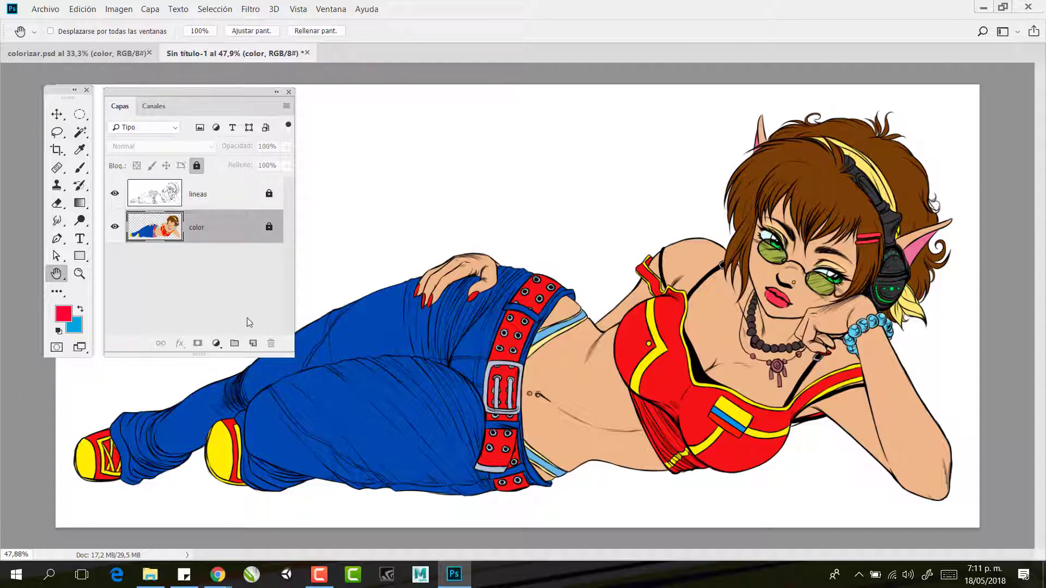
Create a new landscape document of 11 x 8 inches at 300 pixels per inch, RGB, with a white background
left_click(45, 10)
left_click(51, 21)
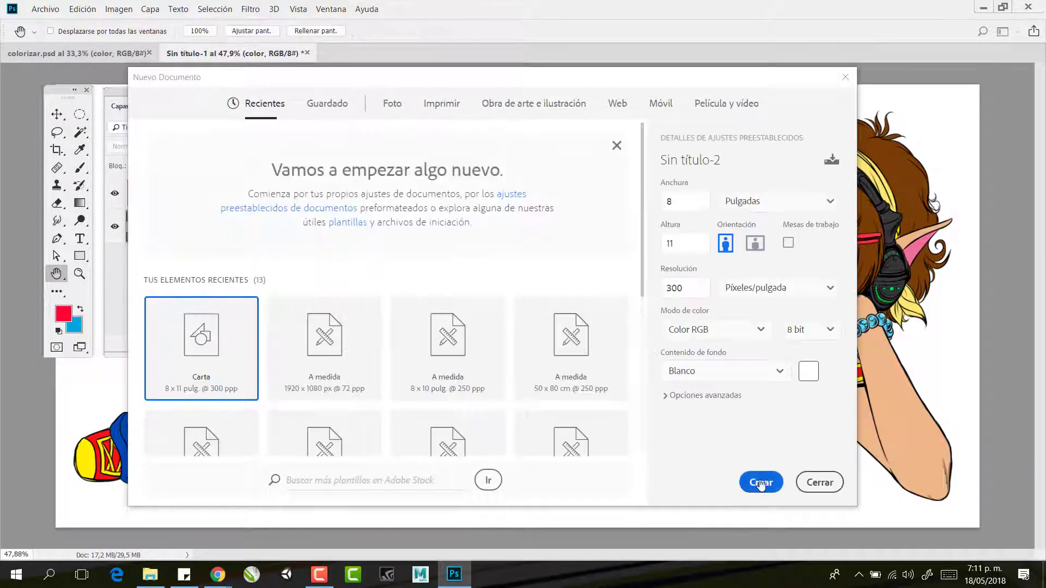
left_click(755, 243)
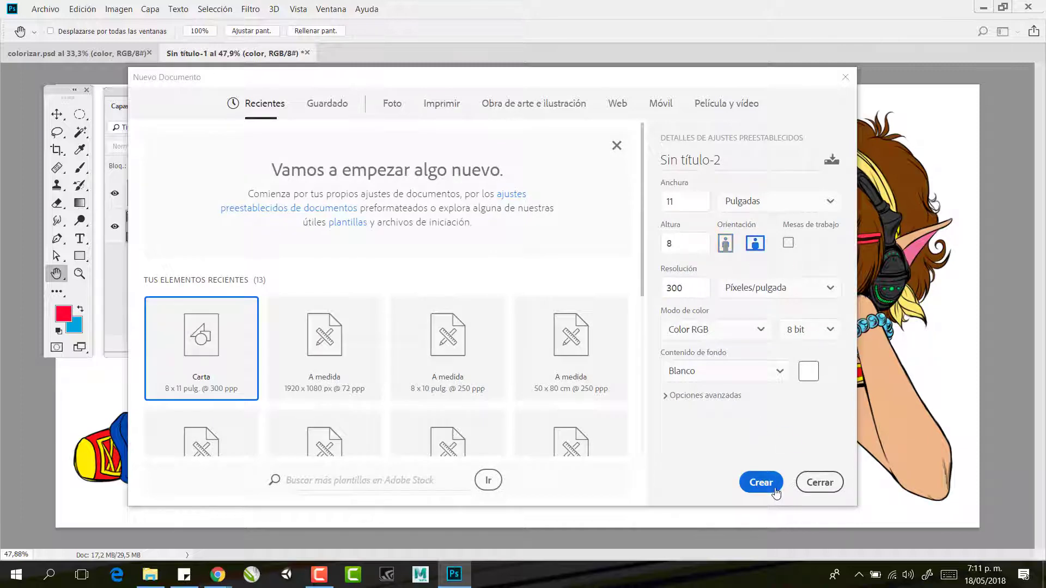
left_click(761, 483)
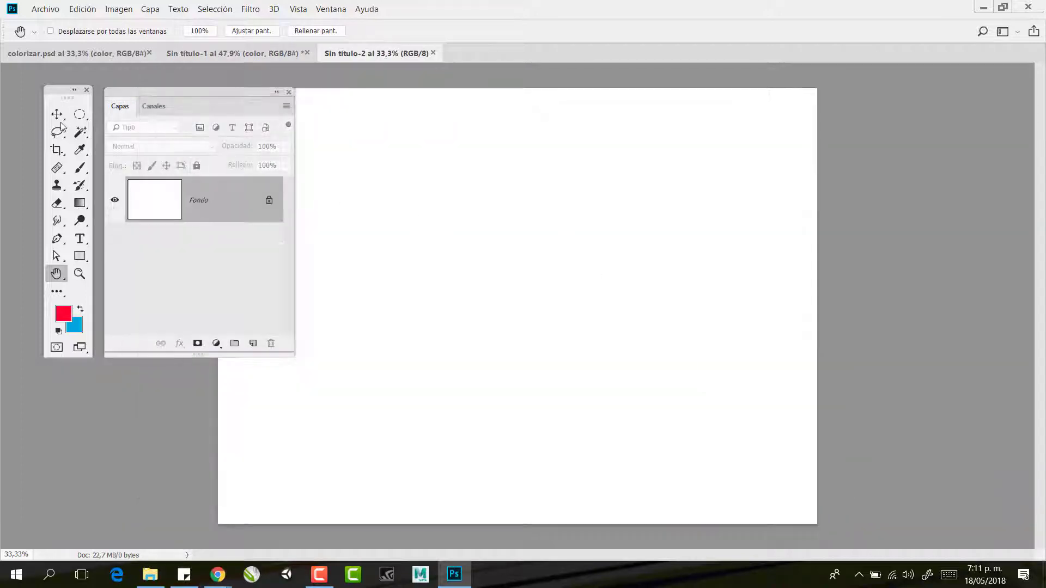
Draw a large circular selection in the middle of the canvas with the Elliptical Marquee
left_click(78, 116)
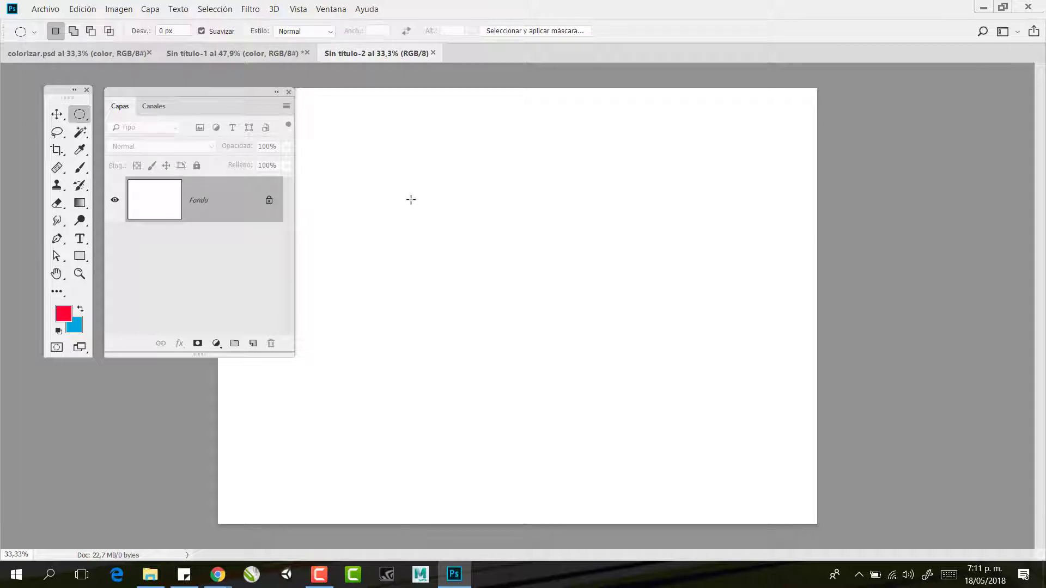
left_click_drag(404, 192, 690, 435)
Set the background color to a slightly darker, more saturated medium blue and fill the circular selection with it
left_click(74, 327)
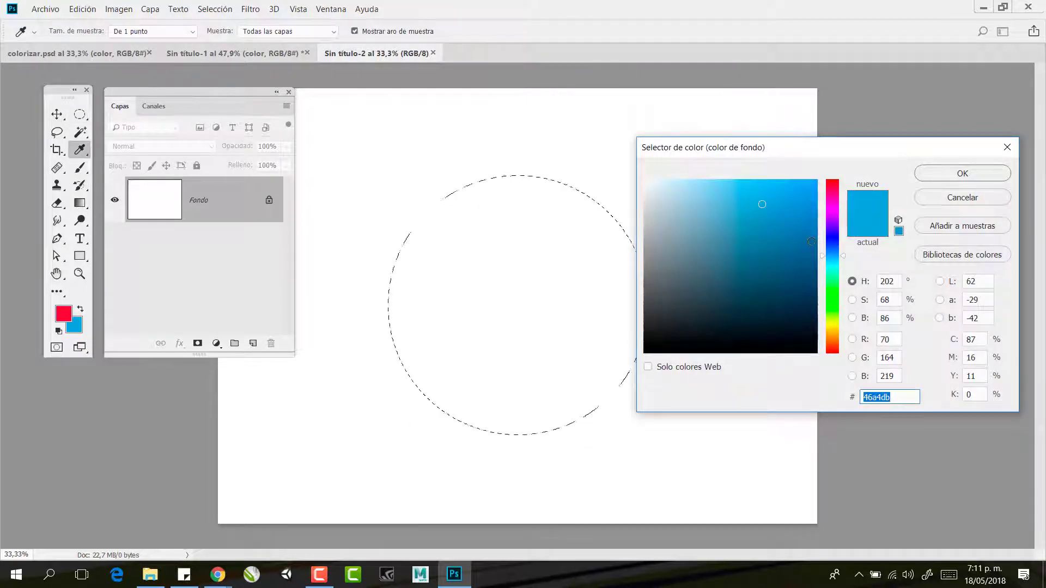
left_click_drag(758, 210, 775, 222)
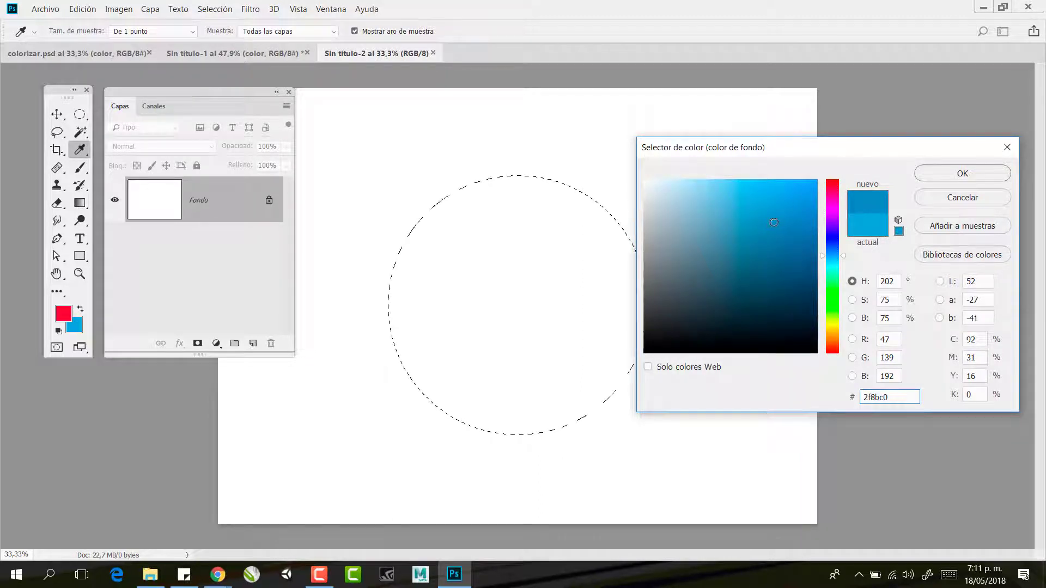
left_click(704, 199)
mouse_move(705, 199)
left_mouse_down()
mouse_move(679, 185)
mouse_move(788, 267)
left_mouse_up()
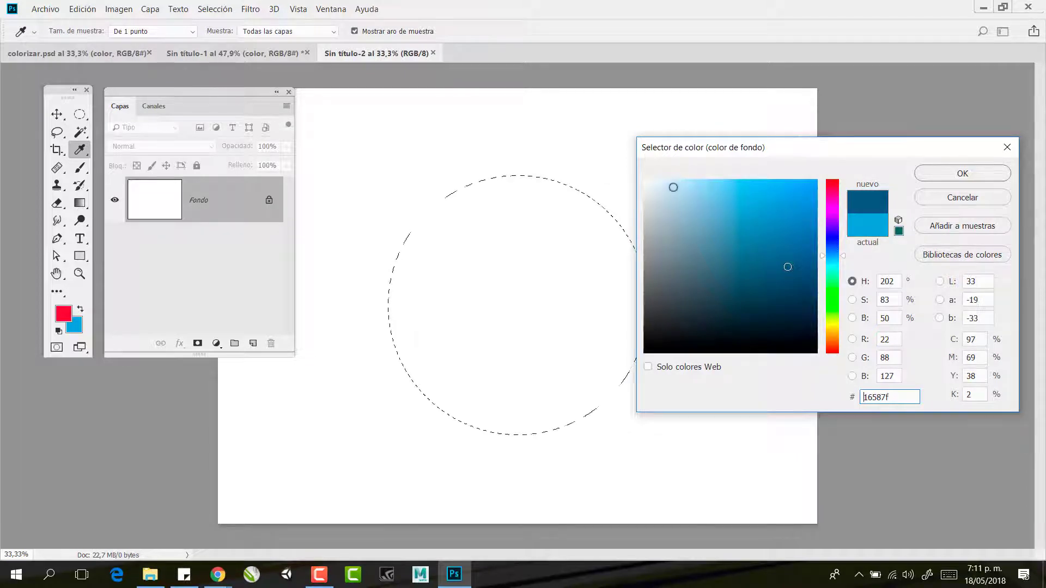
left_click(672, 187)
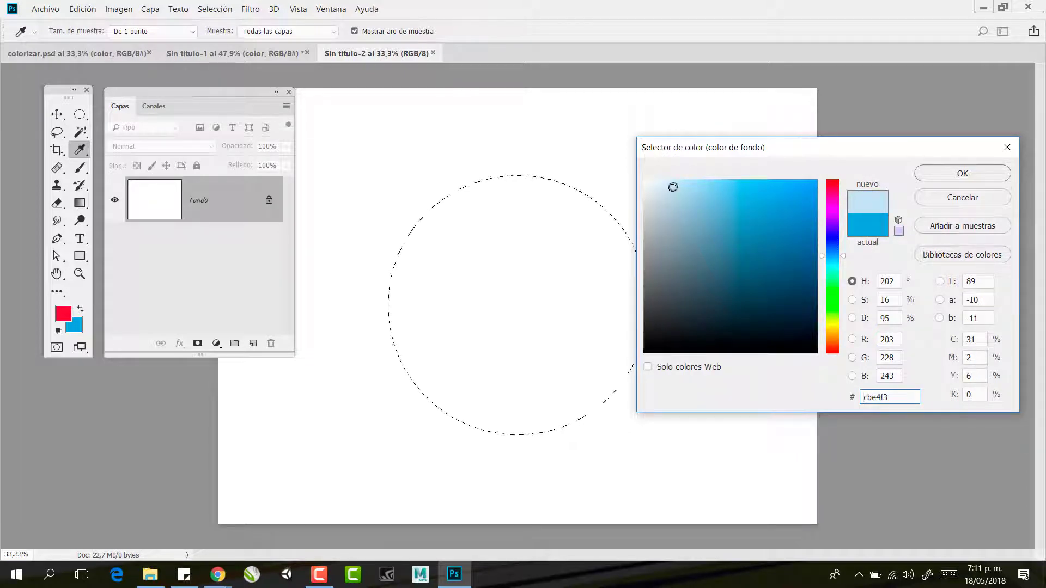
left_click(790, 270)
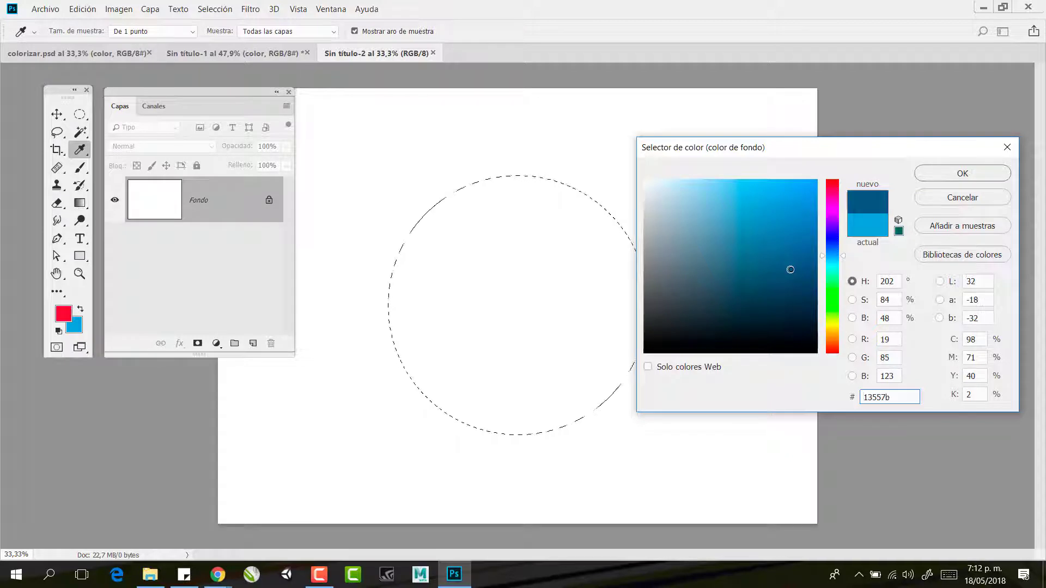
mouse_move(790, 270)
left_mouse_down()
mouse_move(778, 206)
mouse_move(781, 223)
left_mouse_up()
left_click(955, 176)
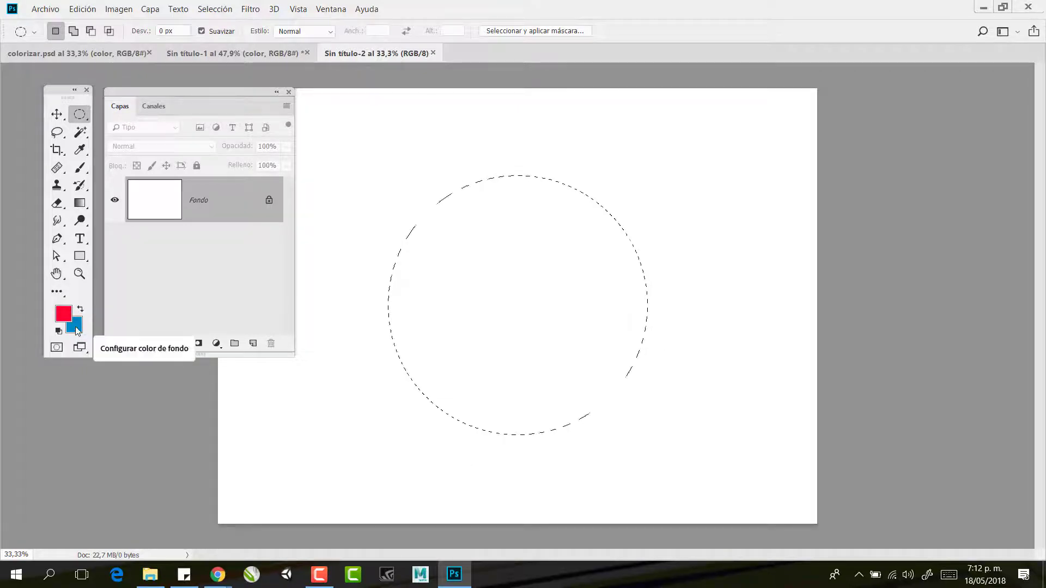
key("ctrl+BackSpace")
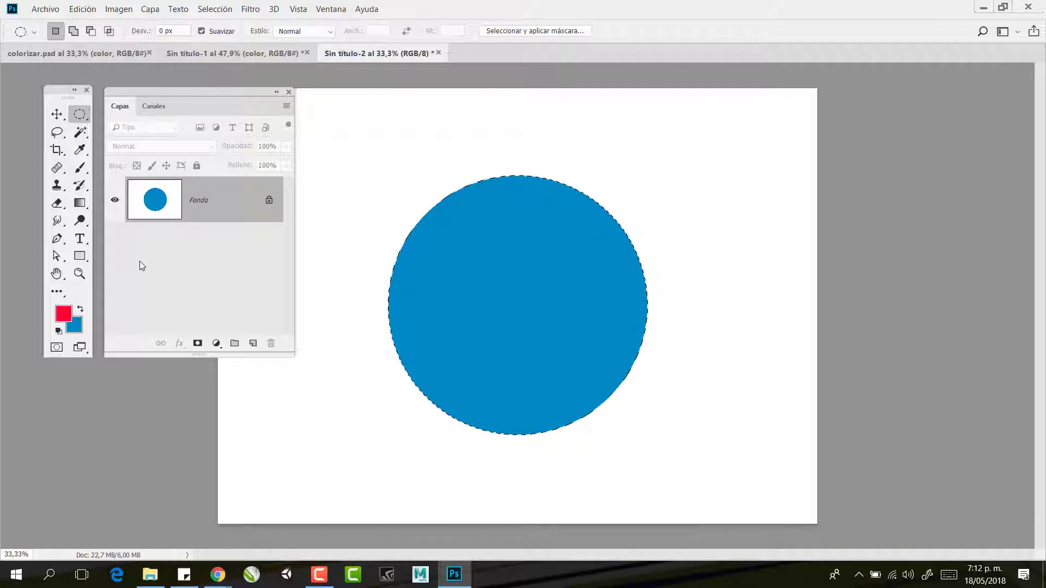
Add two new empty layers above the Fondo layer
left_click(253, 345)
left_click(252, 344)
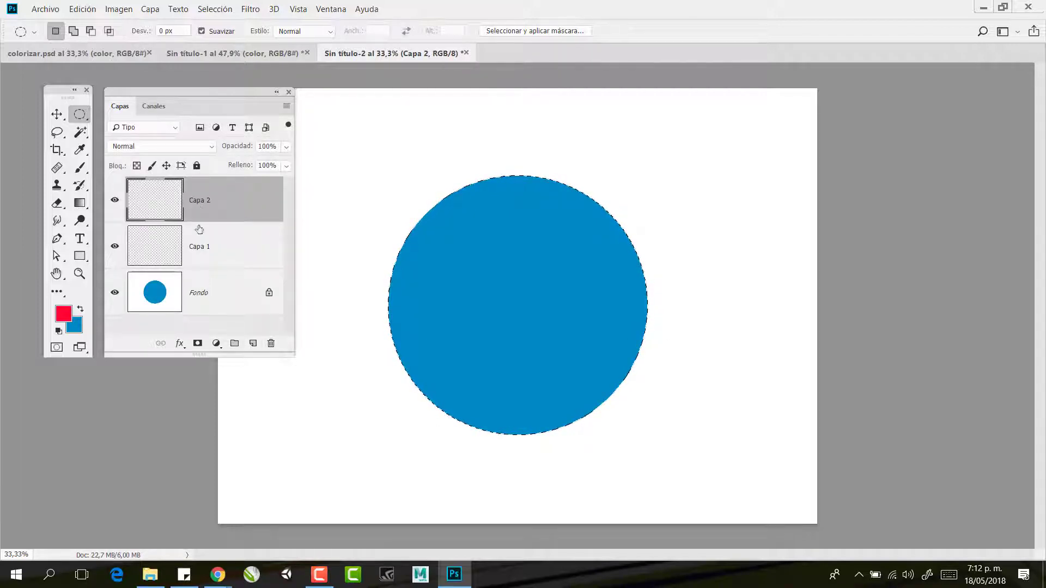
Rename the uppermost layer, Capa 2, as luz and Capa 1 as sombra
double_click(203, 202)
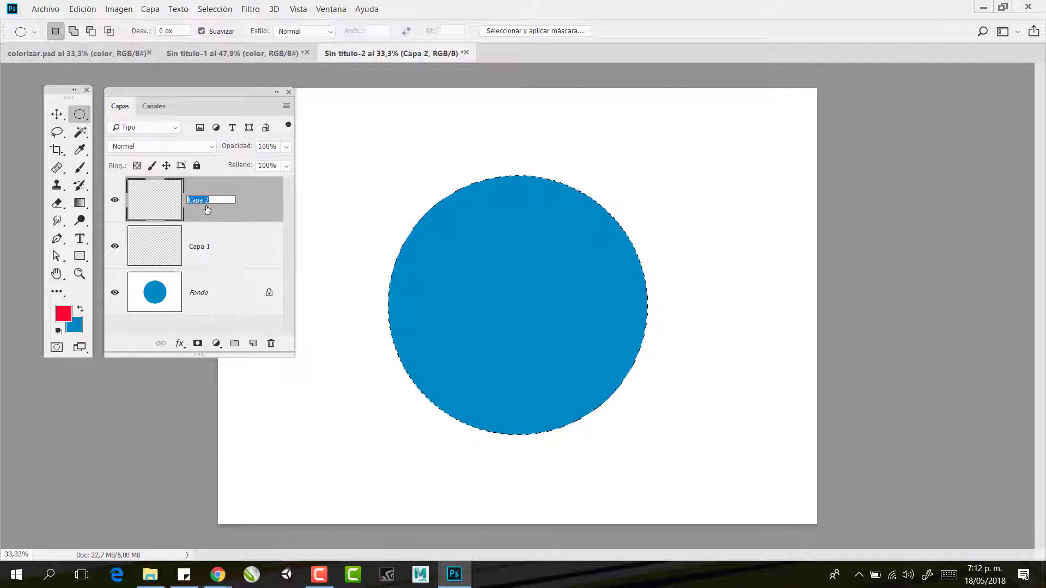
type("luz")
key("Return")
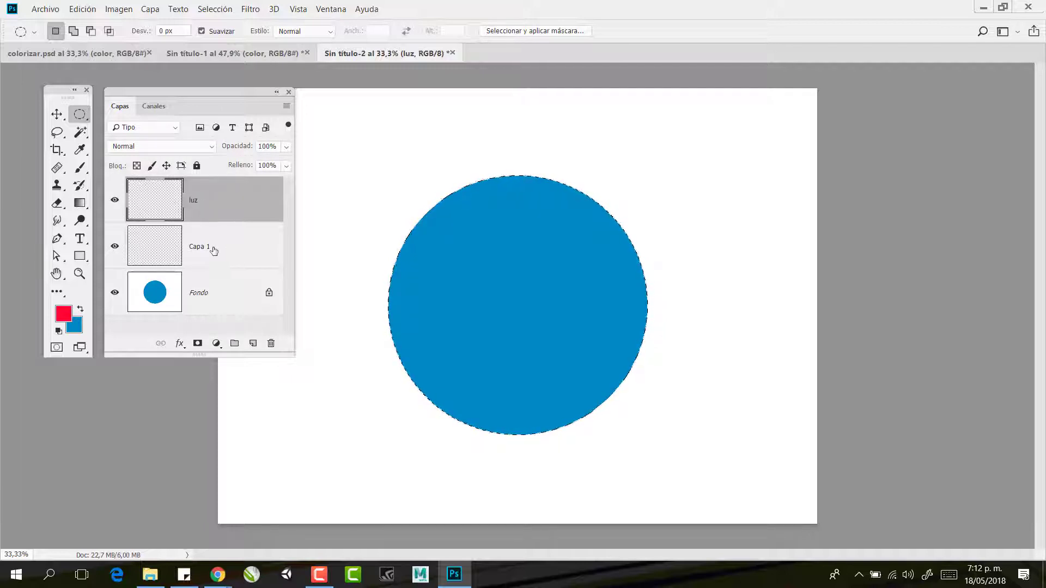
double_click(197, 255)
type("sombra")
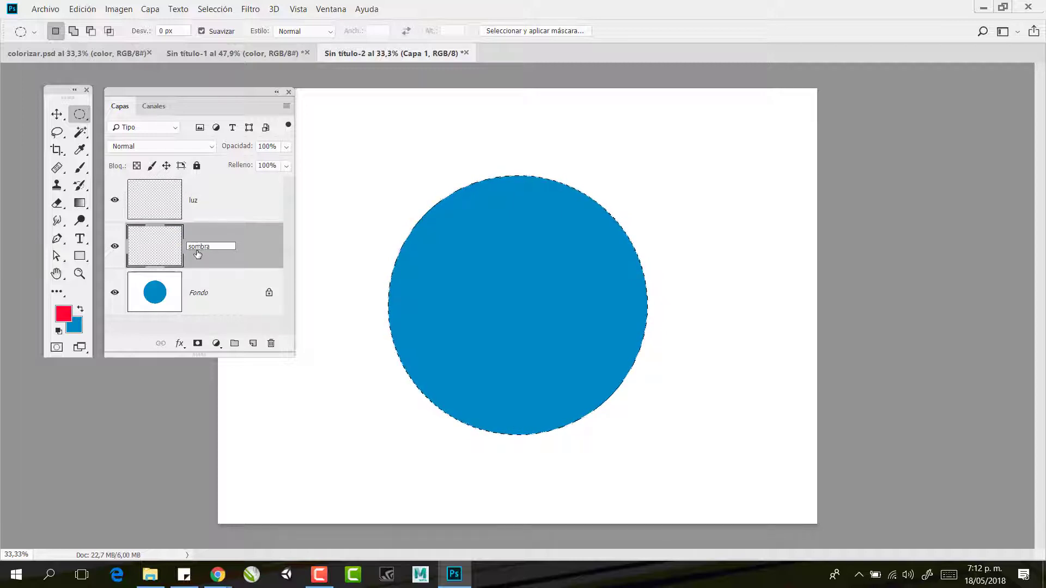
left_click(235, 196)
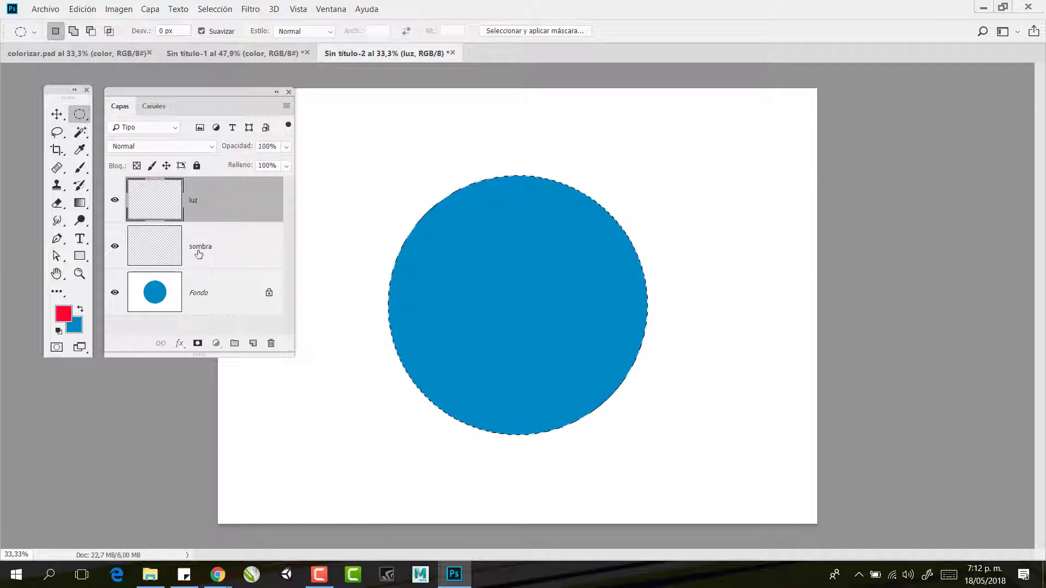
left_click(217, 253)
left_click(219, 289)
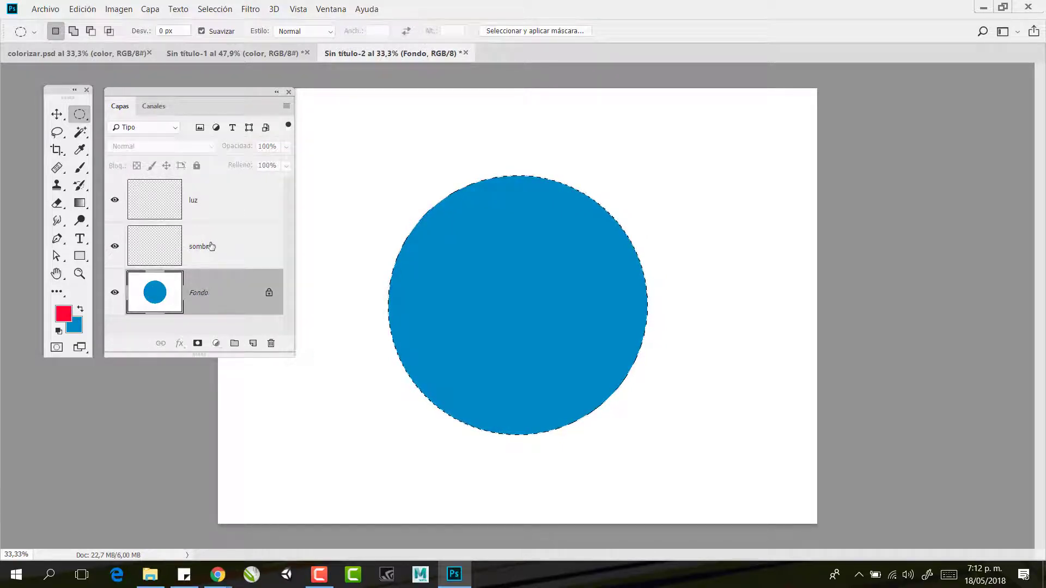
left_click(214, 251)
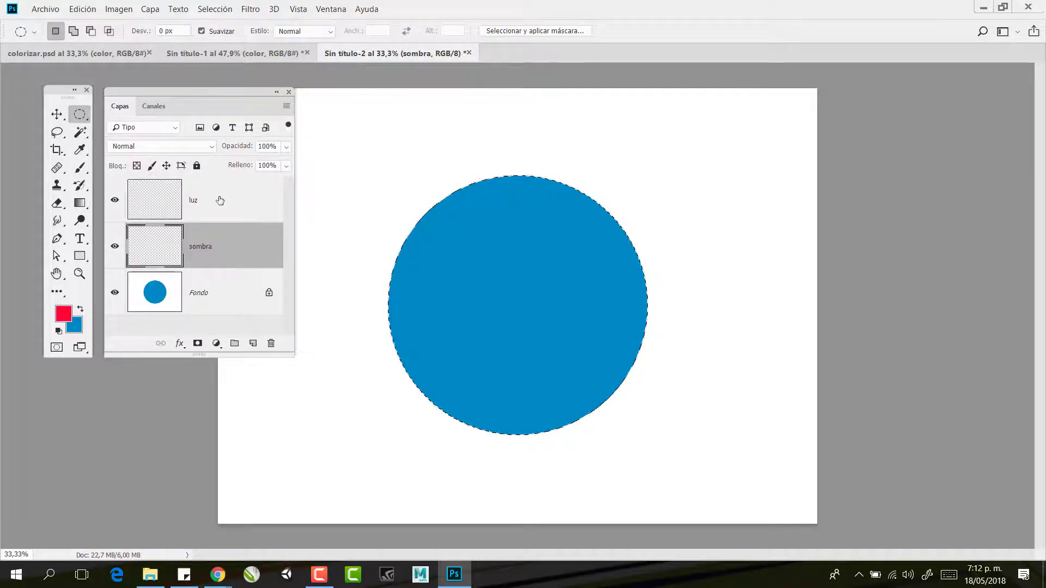
left_click(220, 198)
left_click(229, 254)
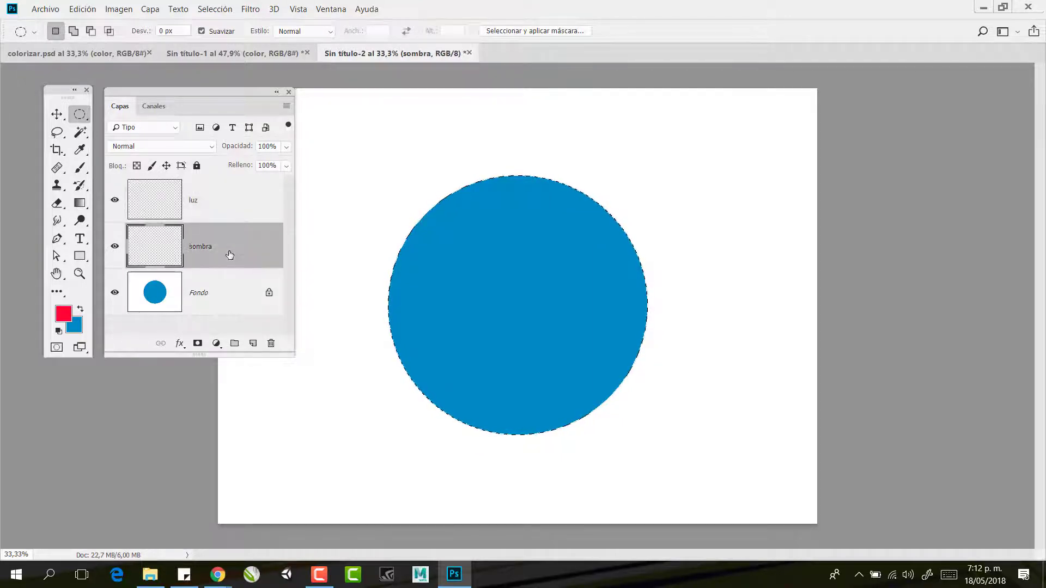
left_click(233, 203)
left_click(233, 251)
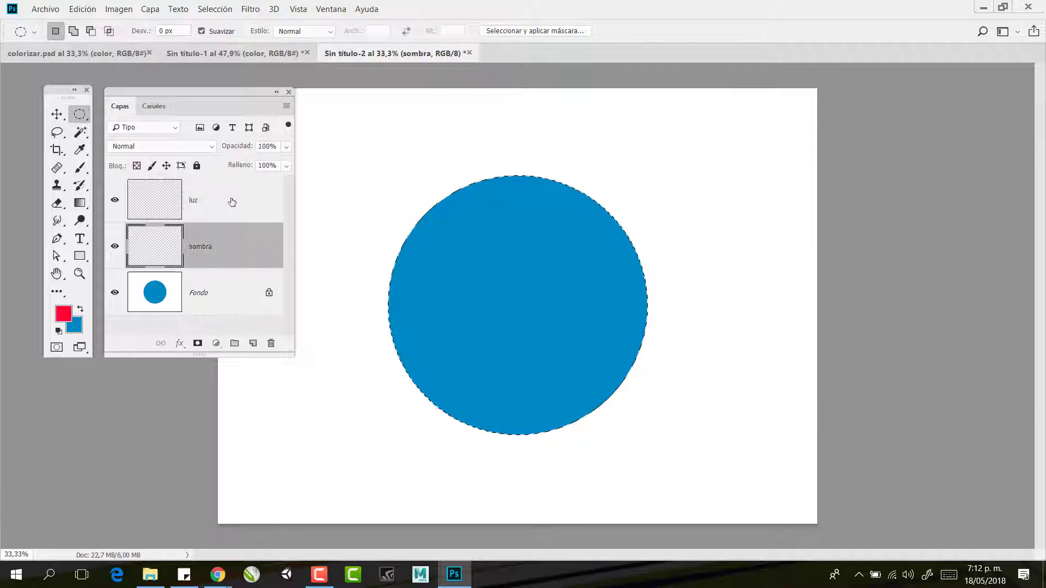
left_click(231, 201)
left_click(231, 247)
left_click(231, 205)
left_click(226, 247)
left_click(222, 273)
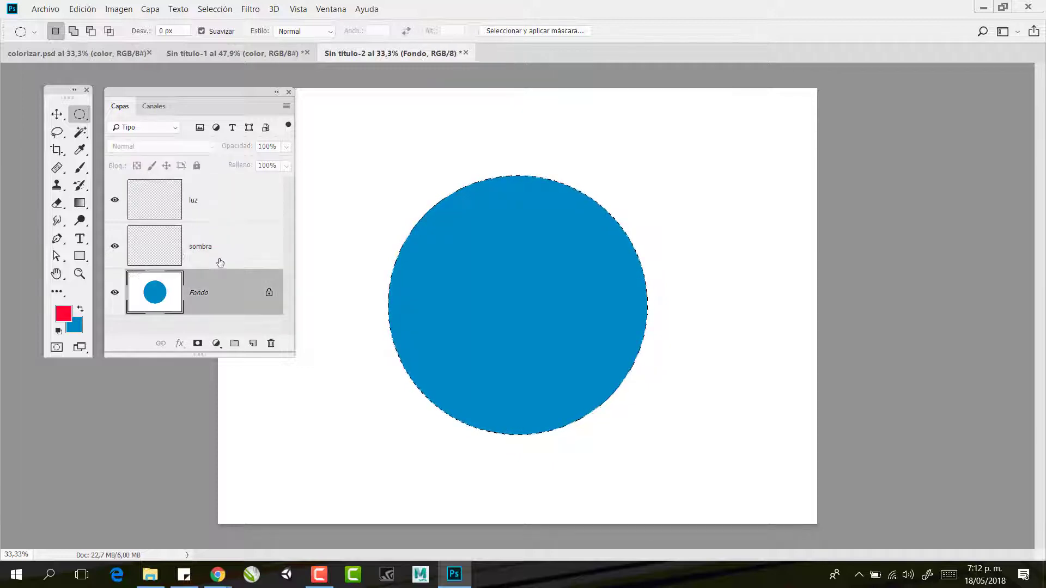
left_click(220, 255)
left_click(221, 209)
left_click(224, 251)
left_click(222, 204)
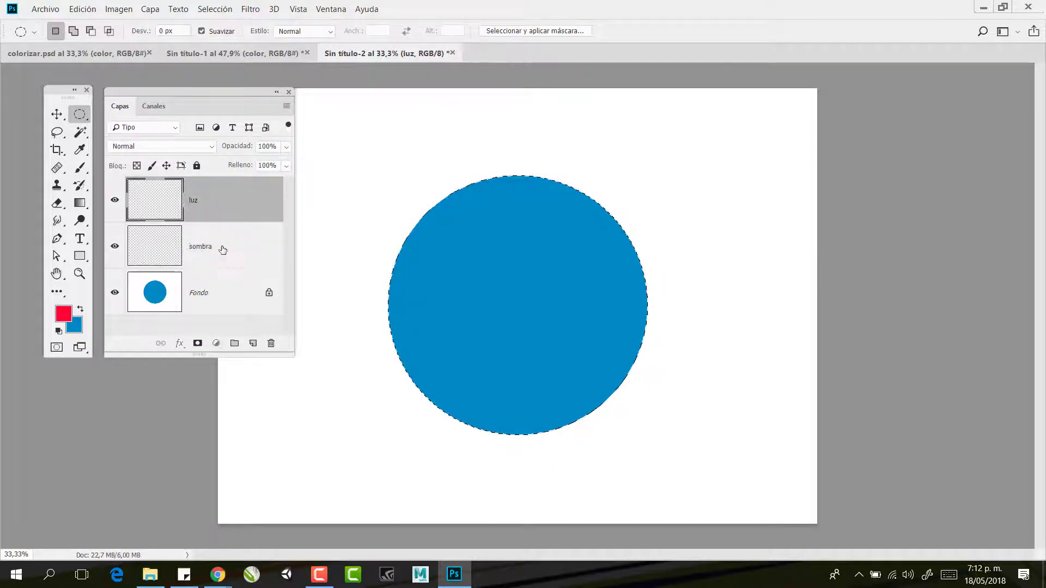
left_click(223, 248)
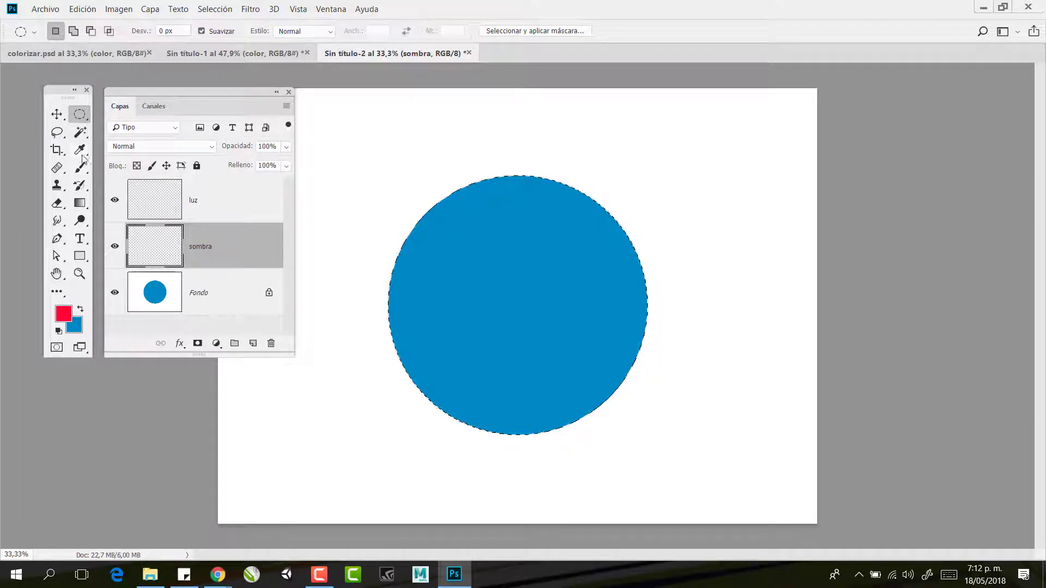
Activate the Brush tool on the luz layer with a size of 133 px and 100% opacity
left_click(222, 208)
left_click(79, 171)
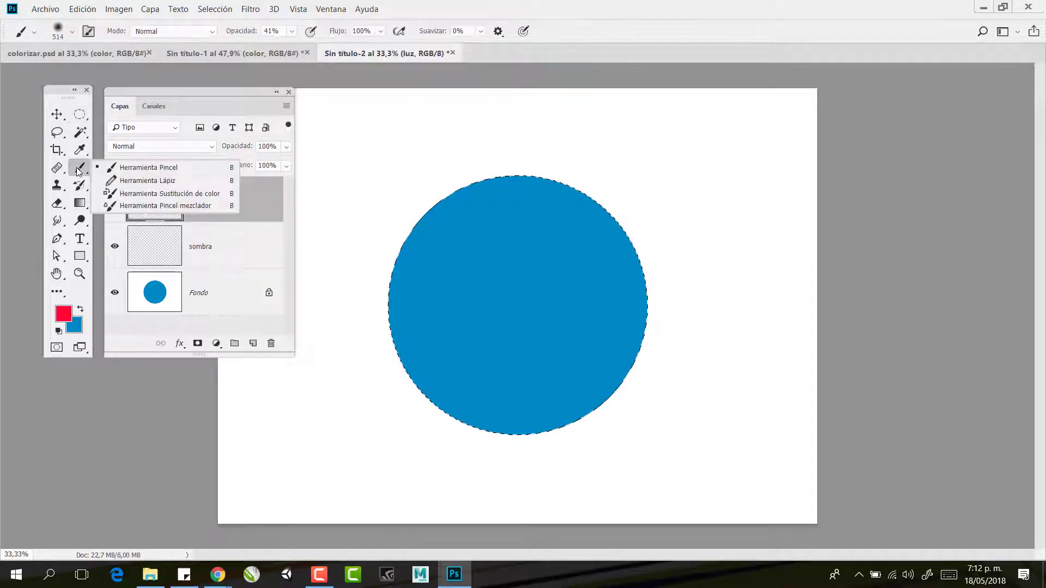
left_click(168, 168)
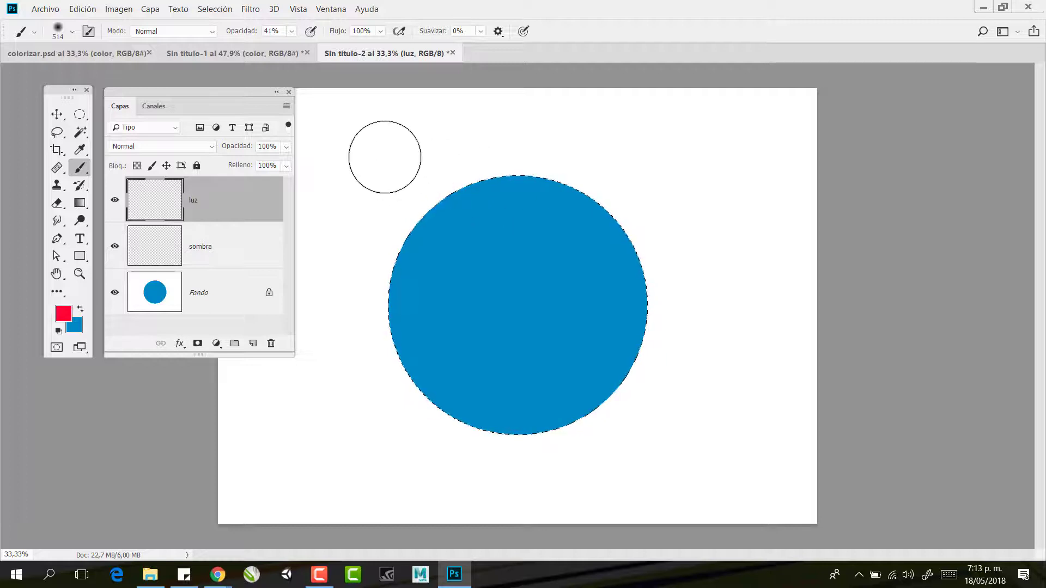
left_click(72, 31)
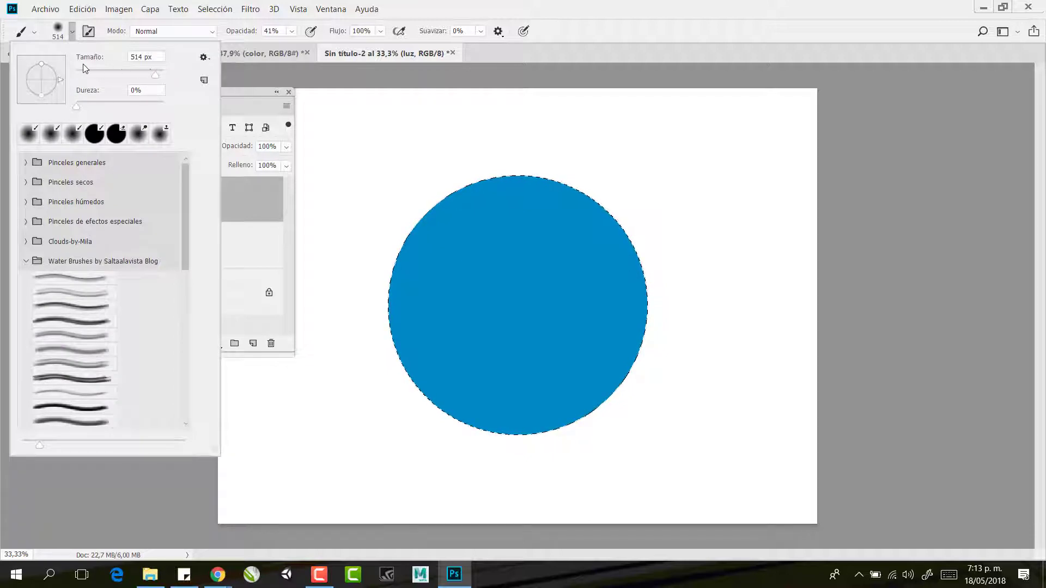
left_click_drag(94, 59, 69, 58)
left_click(293, 31)
left_click_drag(299, 48, 356, 52)
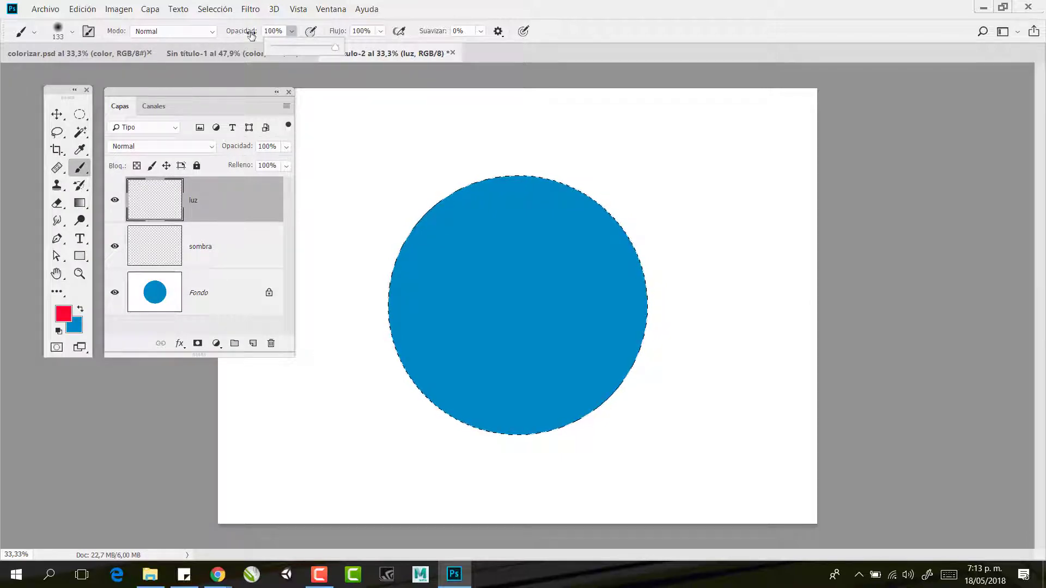
Set the brush hardness to 100% and its size to 100 px
left_click(72, 31)
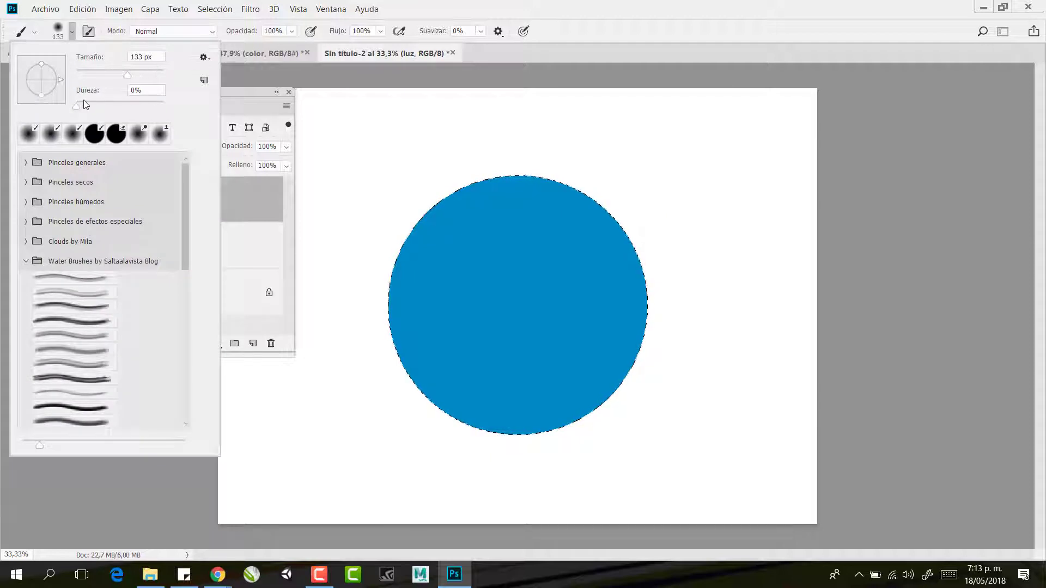
left_click_drag(77, 106, 180, 106)
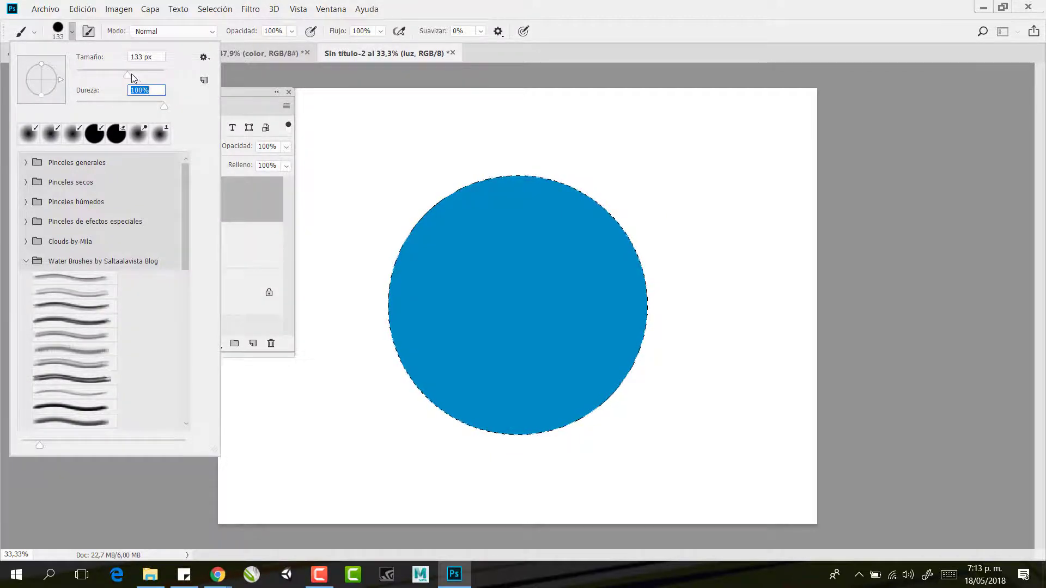
left_click(143, 58)
type("100")
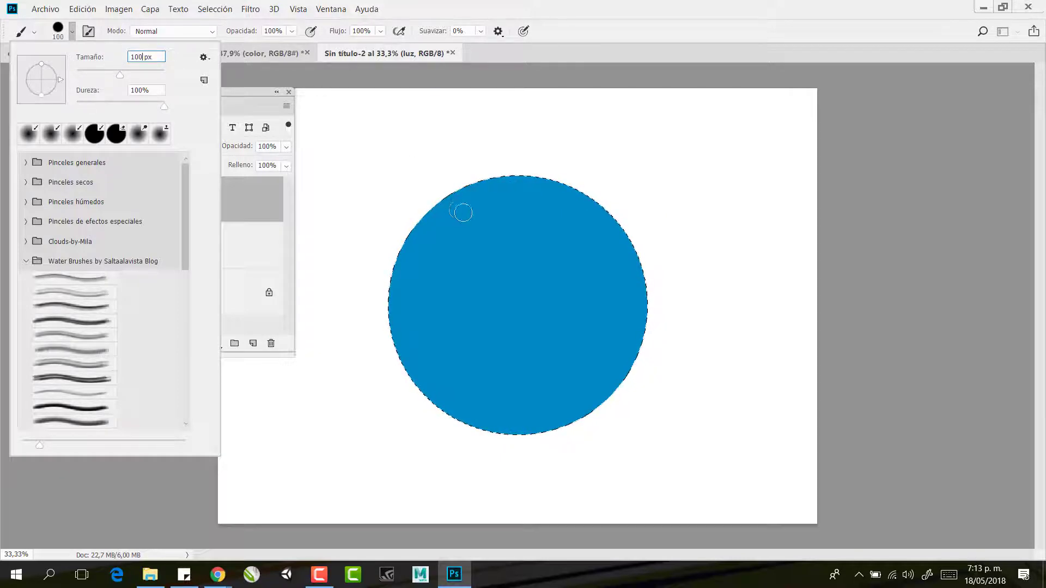
left_click(580, 7)
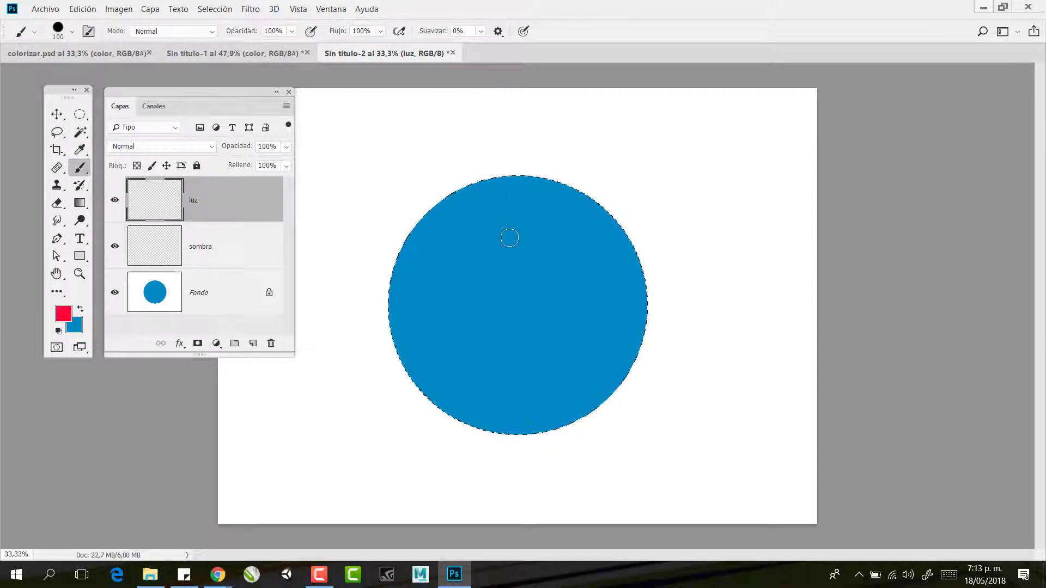
Paint a red zigzag across the circle's center at full opacity and another on its lower left at 48% brush opacity
left_click_drag(544, 233, 487, 297)
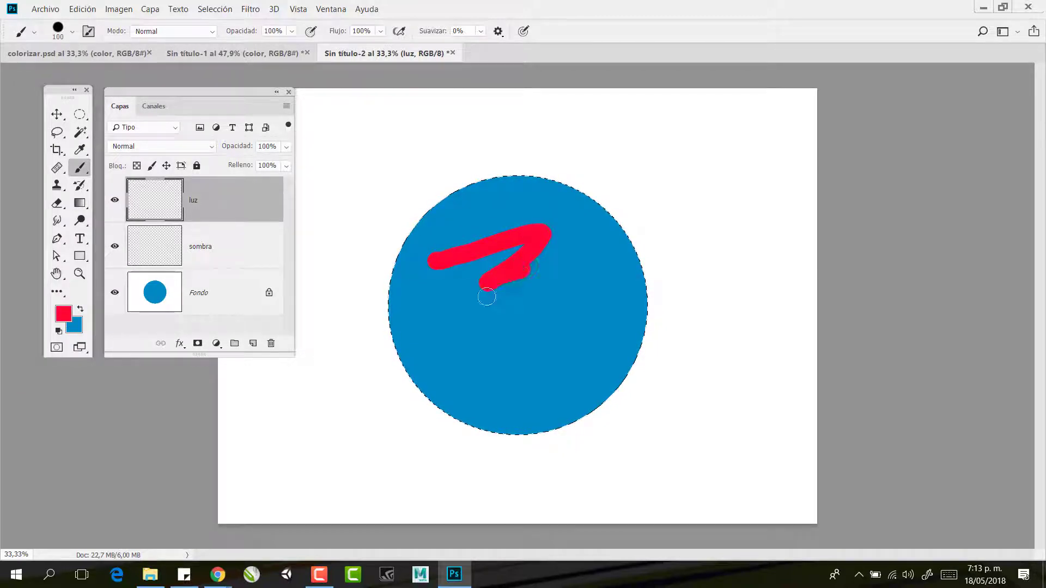
left_click_drag(549, 344, 549, 345)
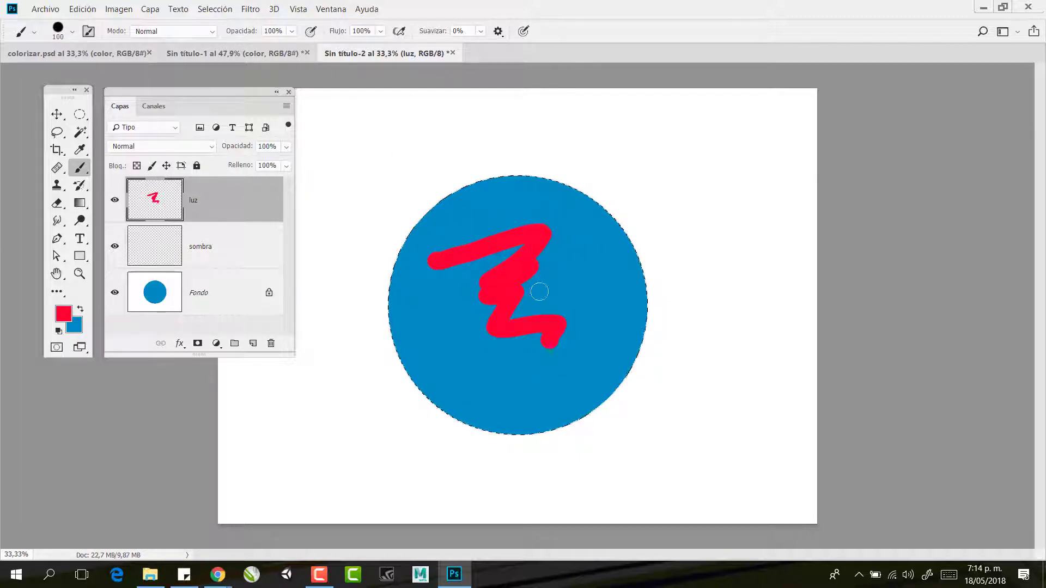
left_click(293, 31)
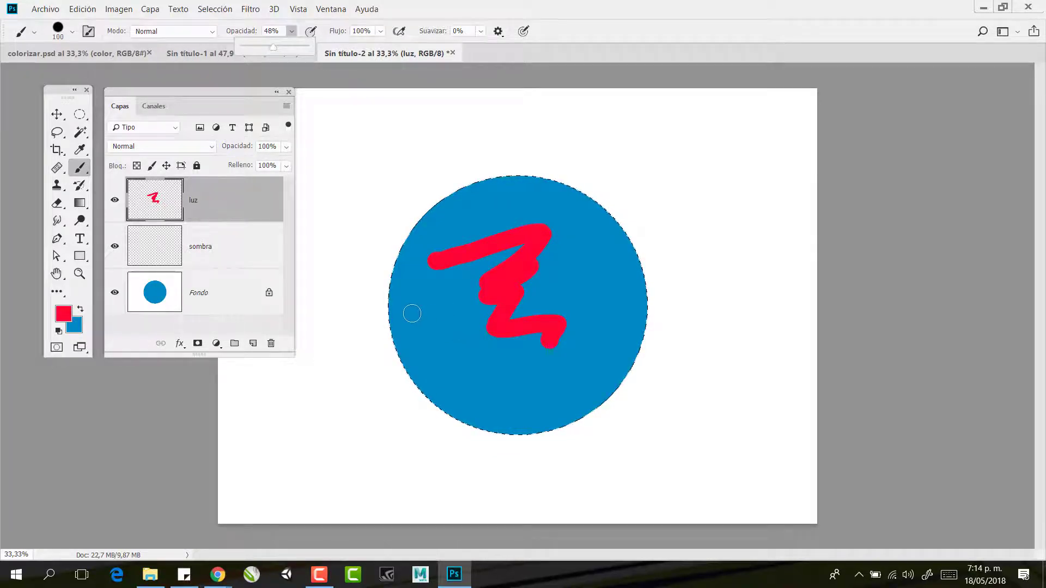
mouse_move(412, 313)
left_mouse_down()
mouse_move(450, 305)
mouse_move(438, 334)
left_mouse_up()
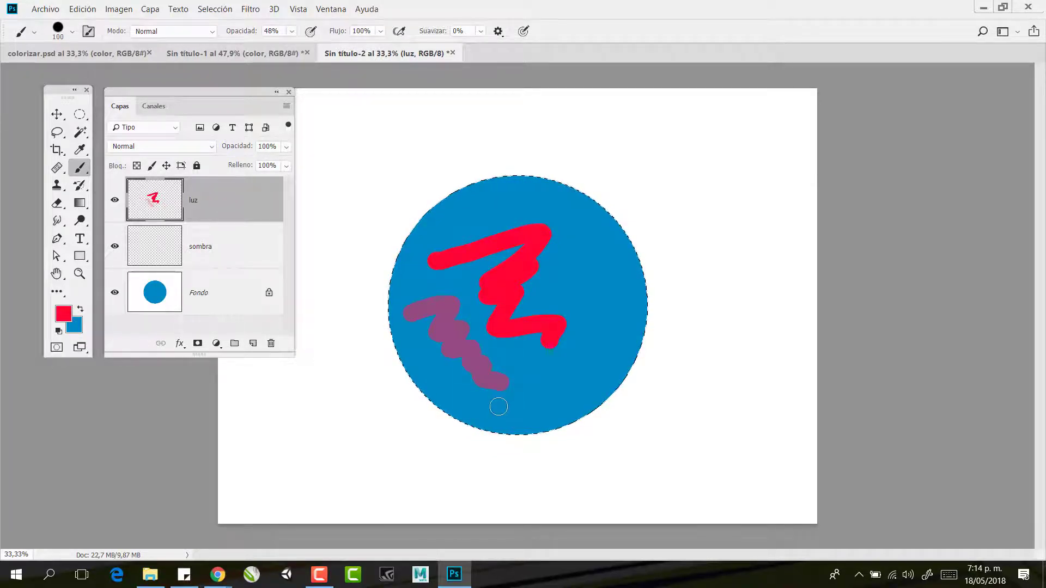
Set the brush hardness to 0% and paint a soft-edged red stroke on the right side of the circle
left_click(292, 31)
left_click(72, 32)
left_click_drag(145, 108, 59, 108)
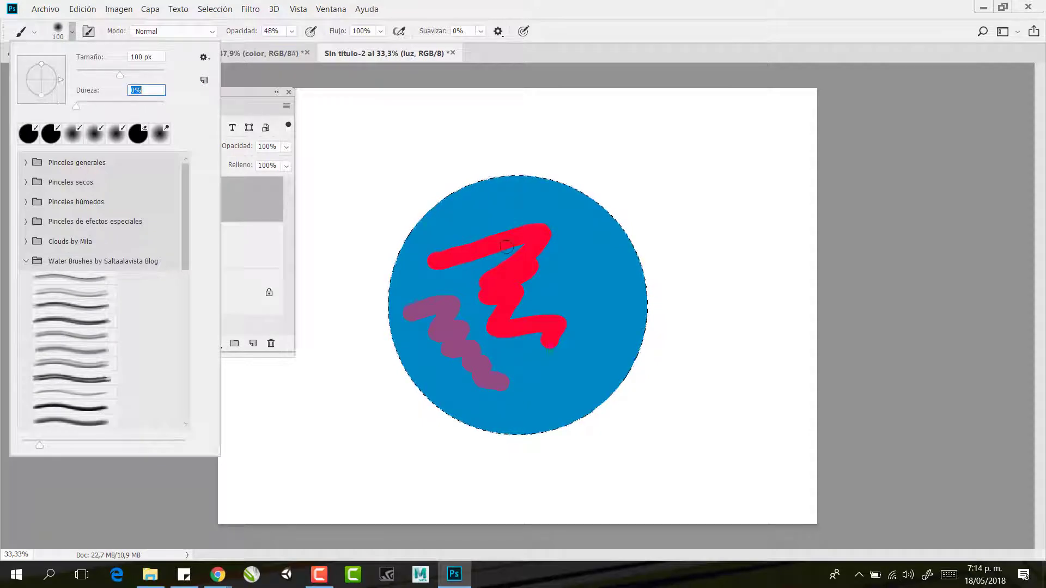
left_click_drag(551, 278, 611, 267)
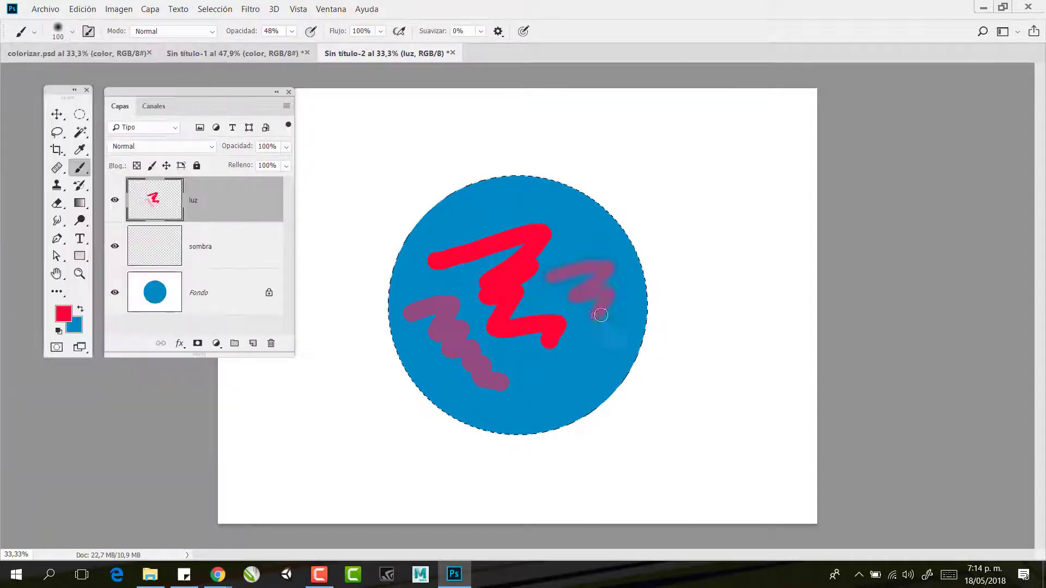
left_click_drag(600, 315, 582, 367)
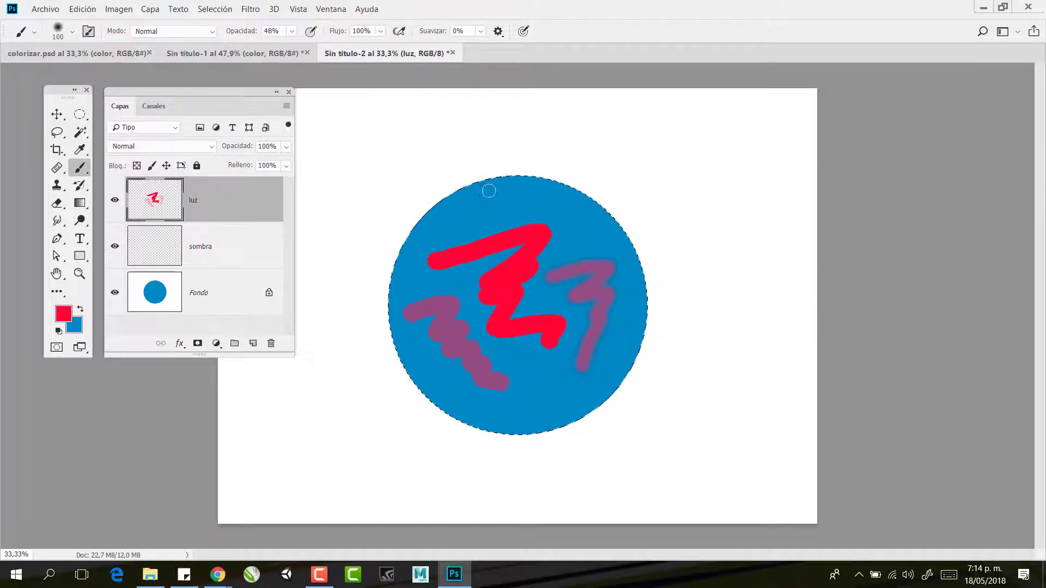
Clear all the test strokes inside the circular selection on the luz layer, undoing a background-color fill
key("ctrl+BackSpace")
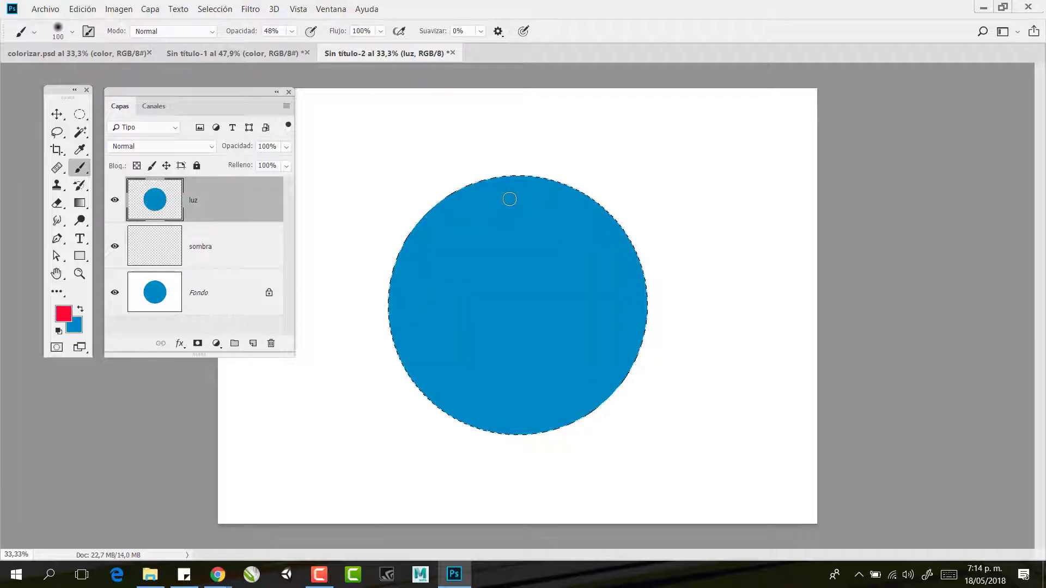
key("ctrl+z")
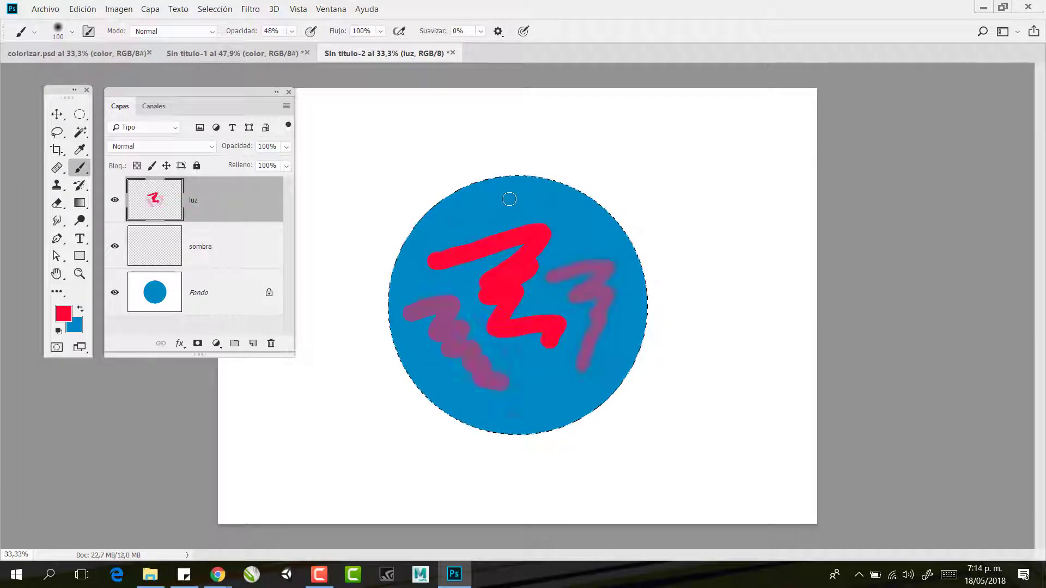
key("Delete")
Select the sombra layer, swap the foreground and background colors, and set the foreground to a darker blue for shading
left_click(218, 253)
left_click(80, 310)
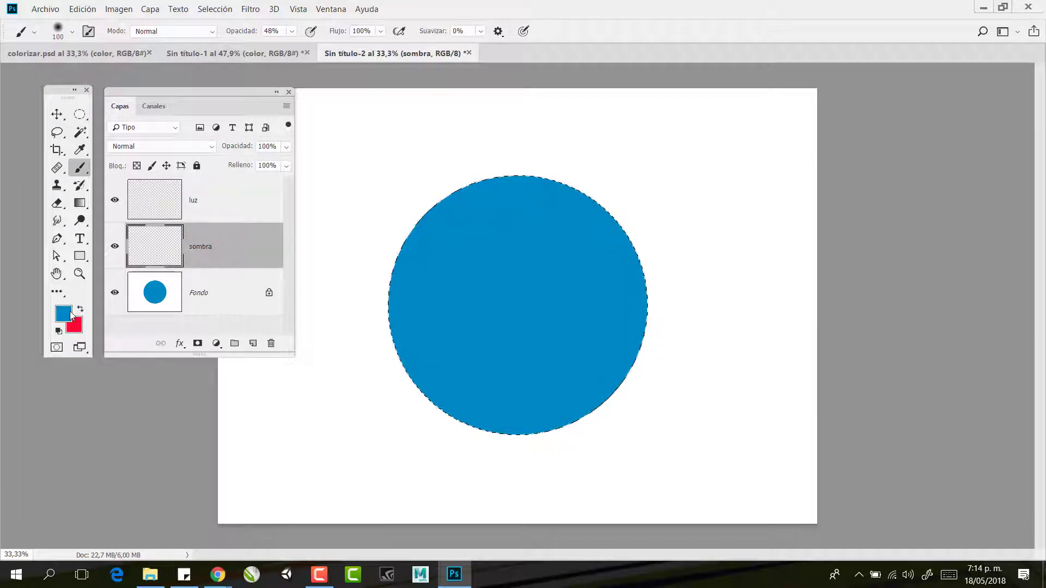
left_click(64, 314)
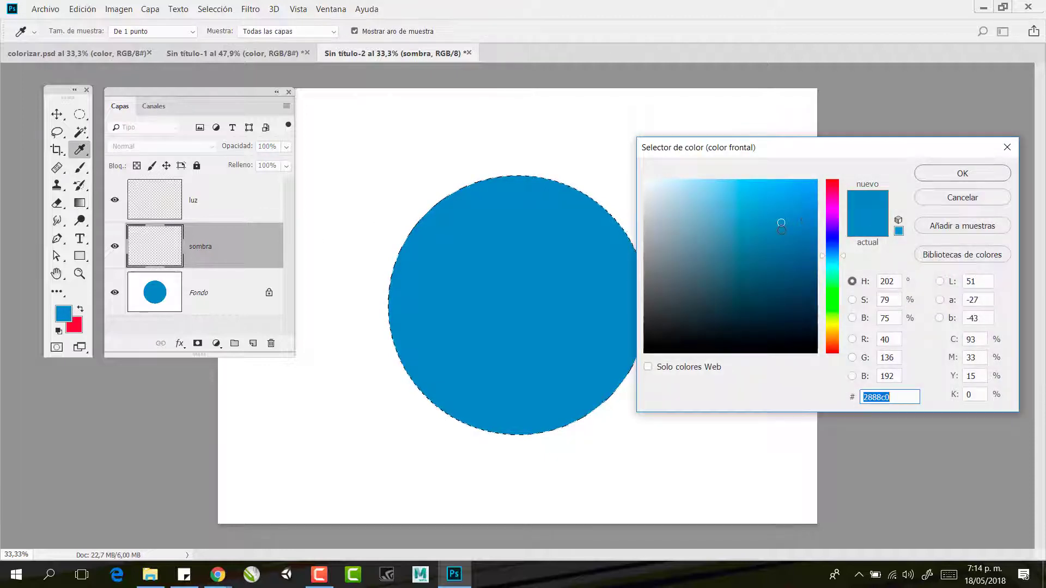
left_click_drag(781, 230, 794, 252)
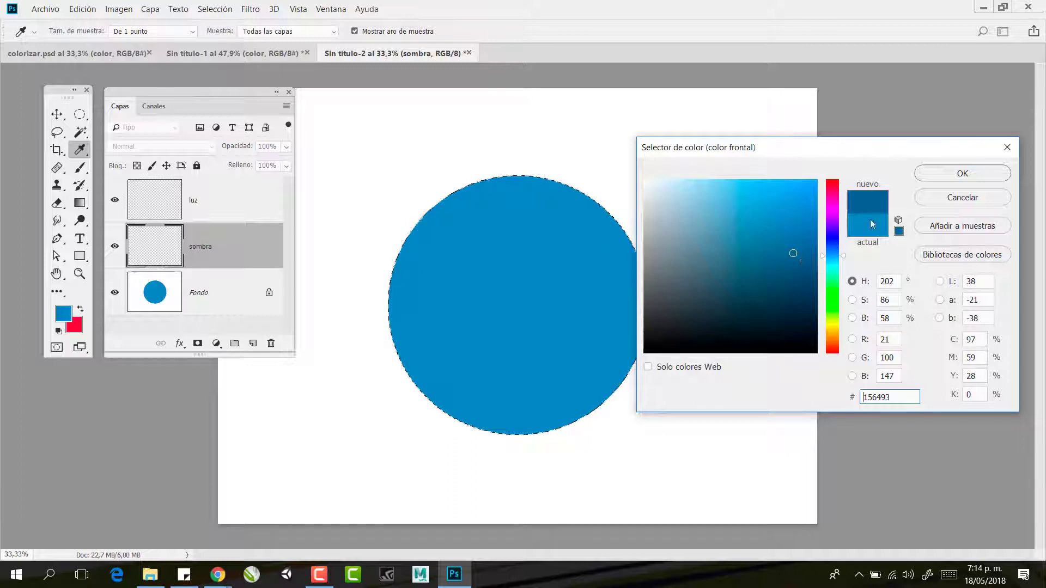
left_click_drag(793, 253, 791, 238)
left_click(952, 173)
Return to the Brush tool and set its size to 1000 px
key("b")
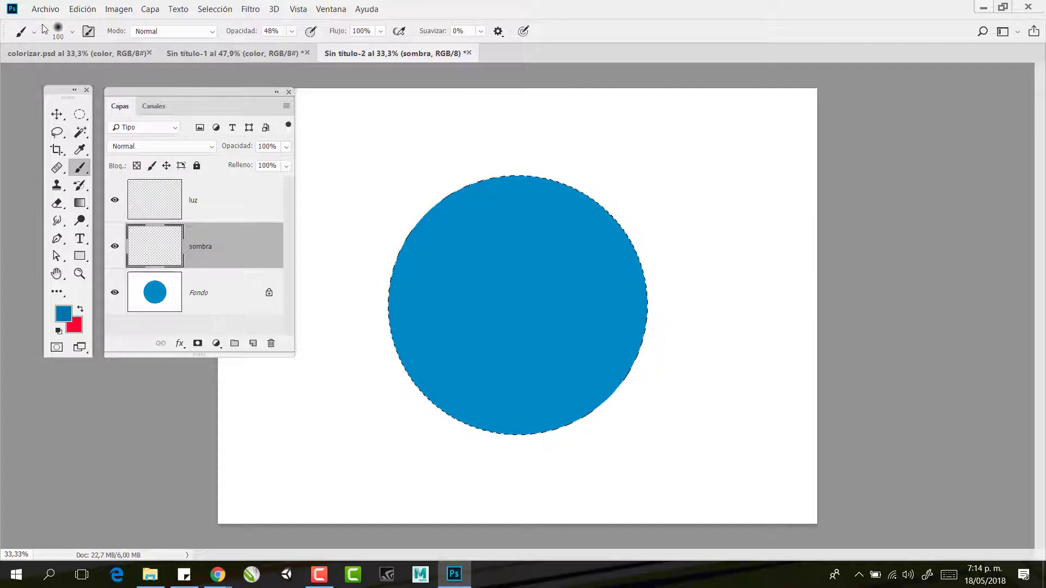
right_click(376, 156)
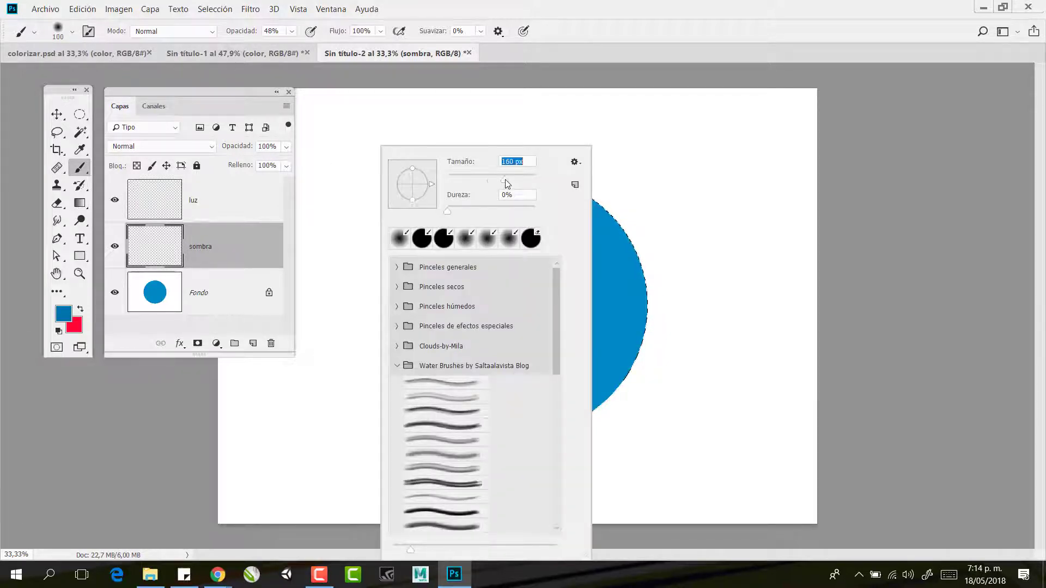
left_click_drag(513, 186, 518, 181)
type("1000")
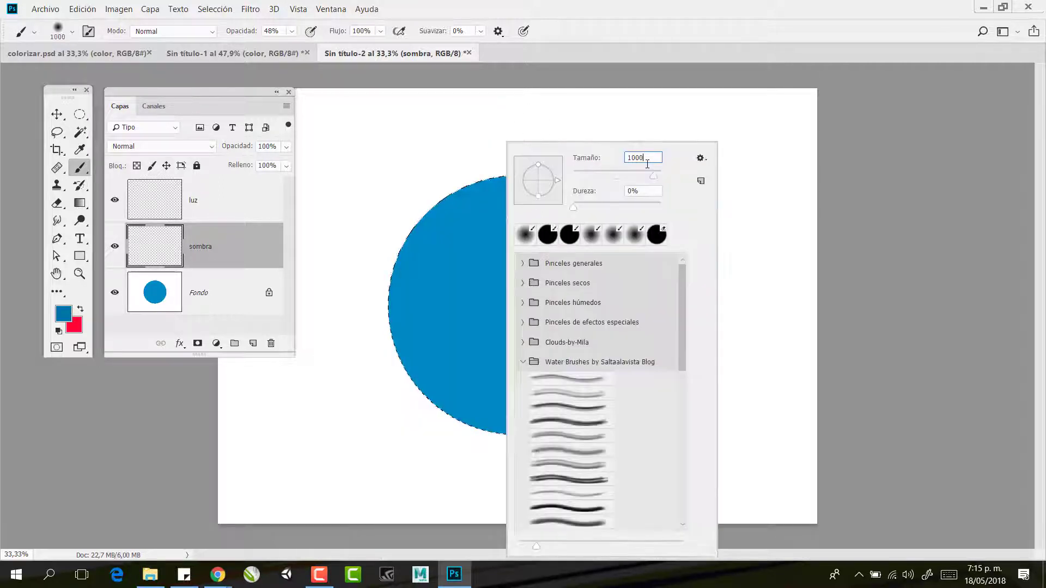
key("Return")
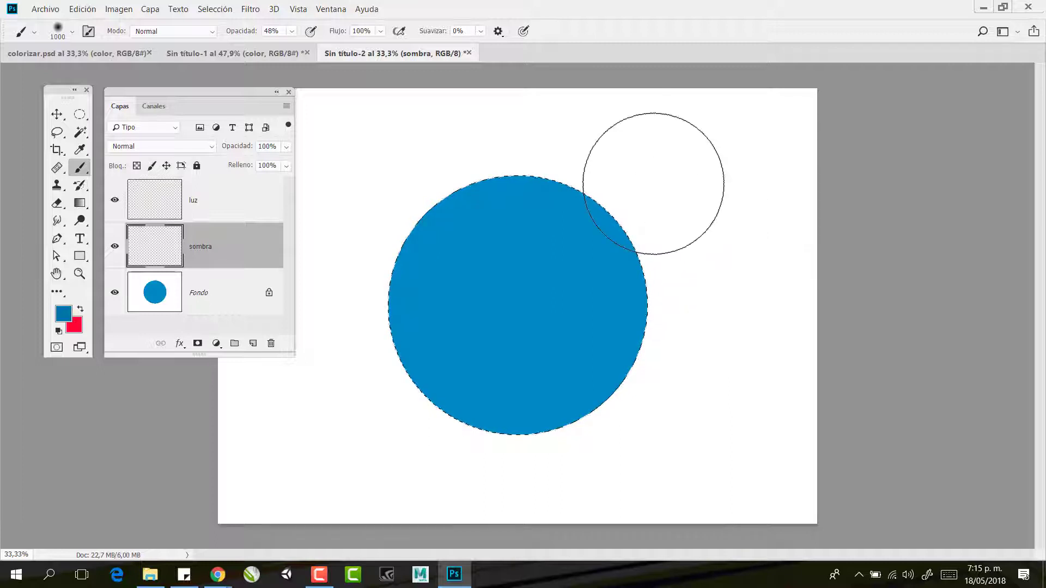
Set the brush opacity to 100% and paint soft blue shading around the circle's right, lower and left edges on the sombra layer
left_click(292, 31)
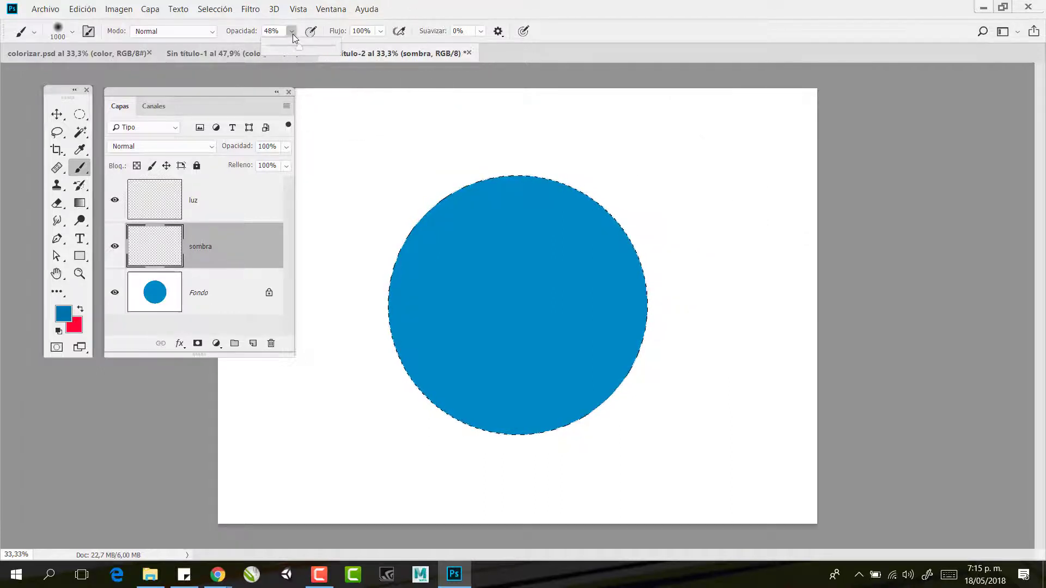
left_click_drag(301, 48, 345, 75)
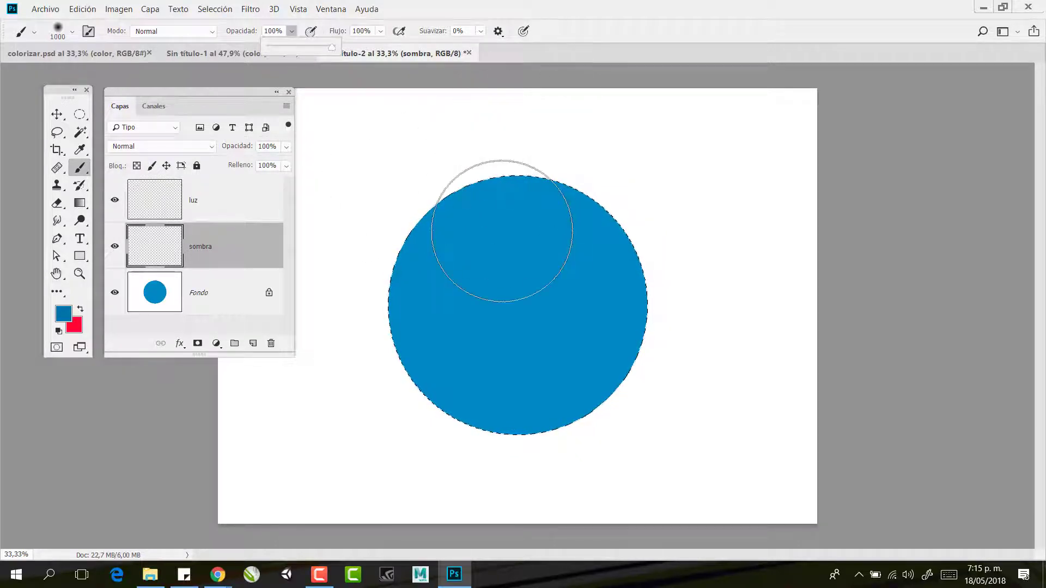
left_click(529, 124)
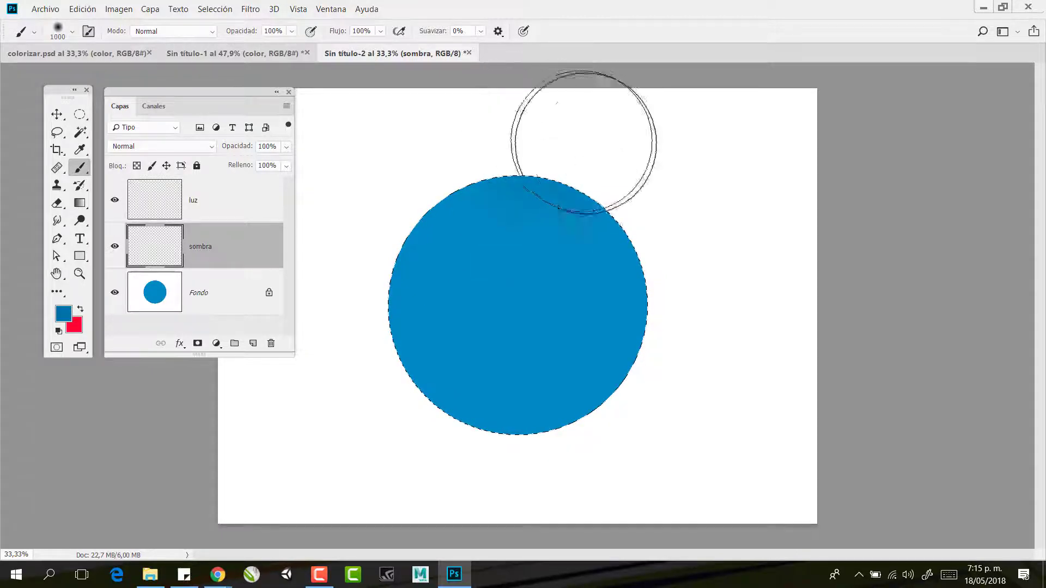
mouse_move(618, 170)
left_mouse_down()
mouse_move(653, 280)
mouse_move(621, 377)
mouse_move(568, 438)
mouse_move(498, 451)
mouse_move(393, 438)
mouse_move(367, 392)
mouse_move(344, 301)
mouse_move(276, 217)
mouse_move(245, 163)
left_mouse_up()
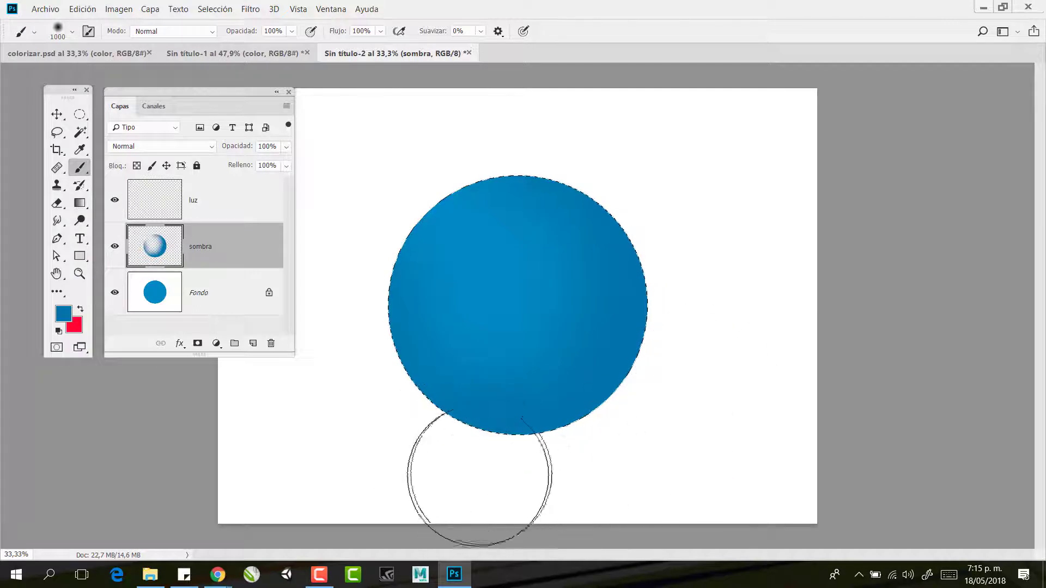
Toggle the visibility of the Fondo and sombra layers to examine the painted shading with and without the base circle
left_click(115, 294)
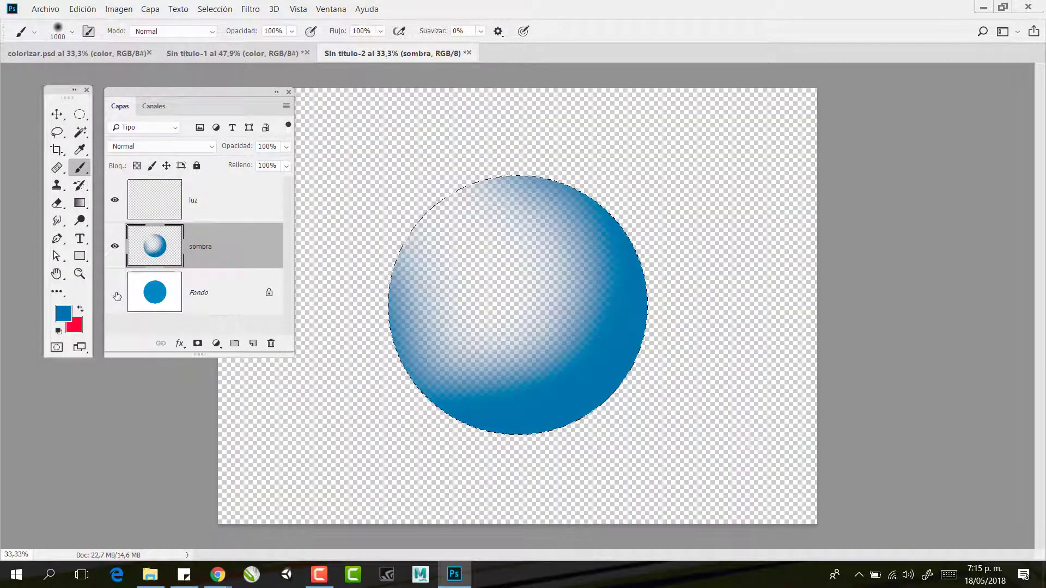
left_click(115, 293)
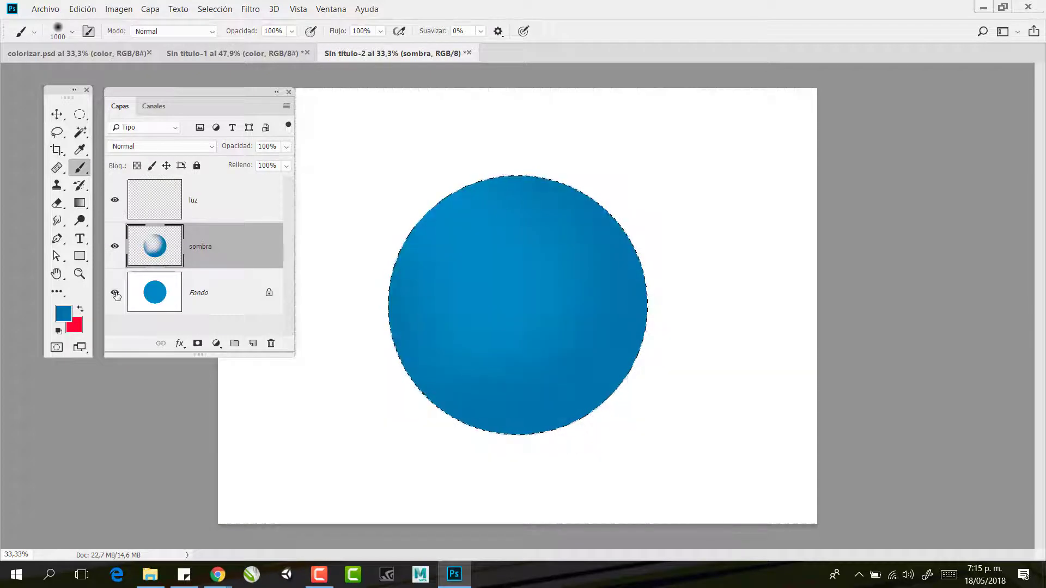
left_click(115, 248)
left_click(115, 248)
left_click(114, 247)
left_click(114, 248)
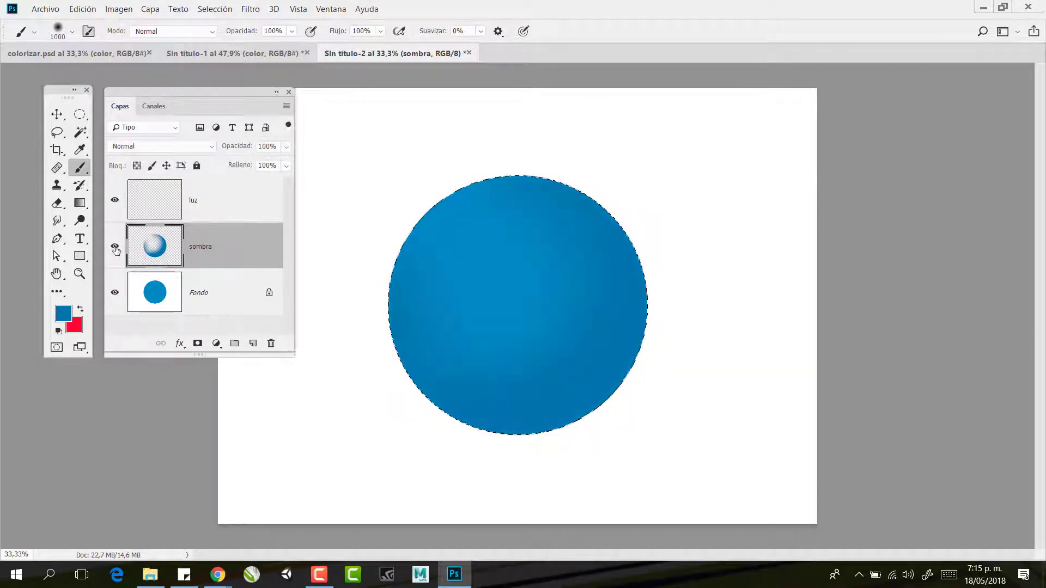
left_click(116, 248)
left_click(115, 248)
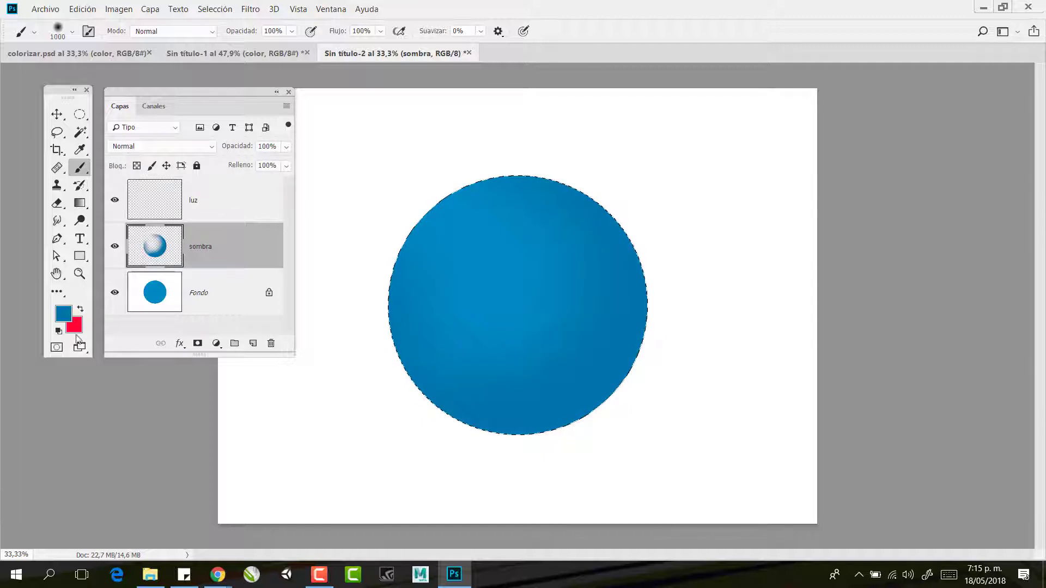
Choose a darker blue foreground, reduce the brush size to 483 px, and paint a second shadow band along the circle's right and lower edges
left_click(64, 313)
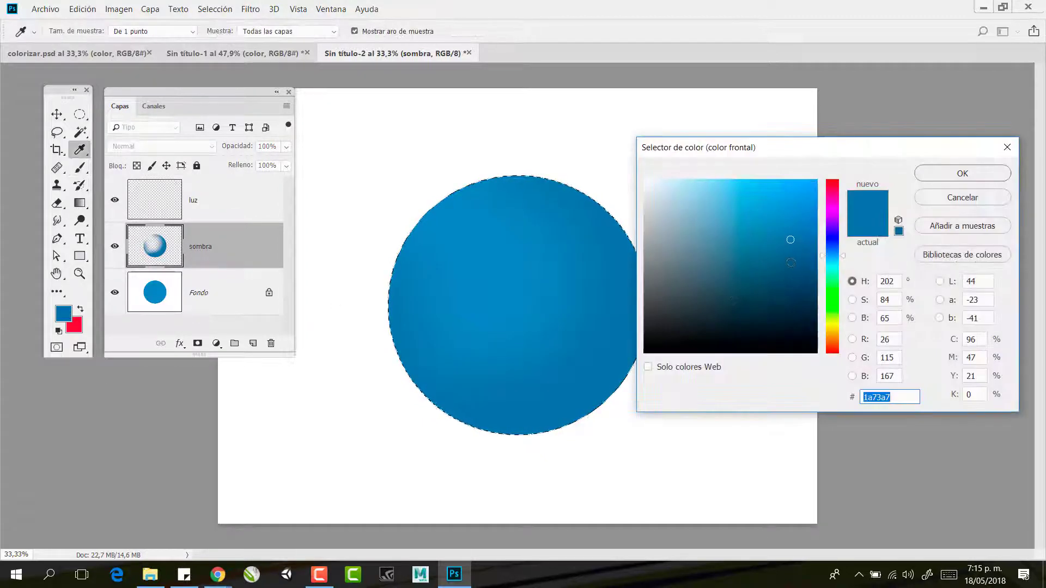
left_click(800, 272)
left_click(962, 173)
key("b")
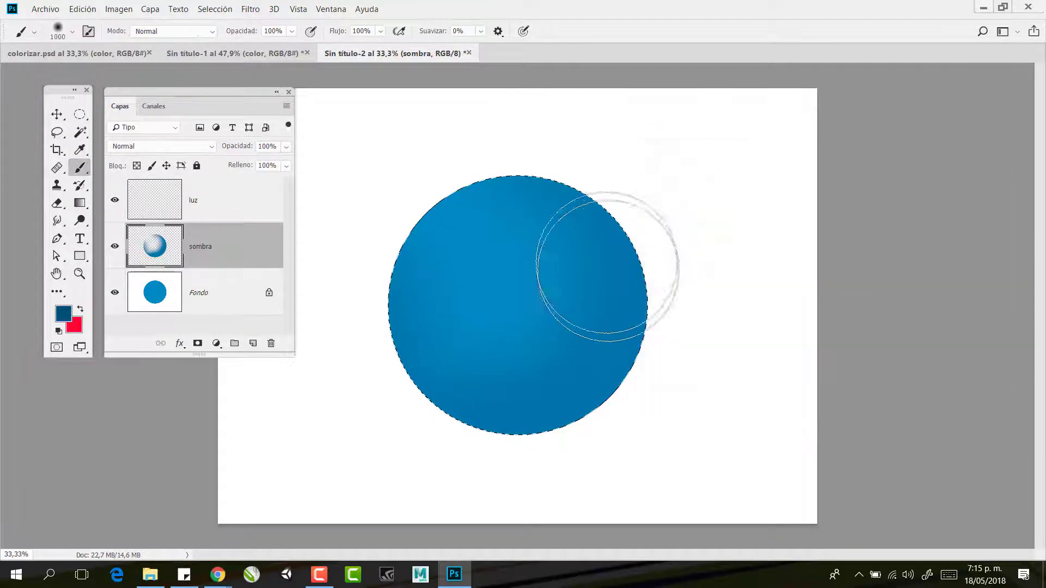
right_click(661, 210)
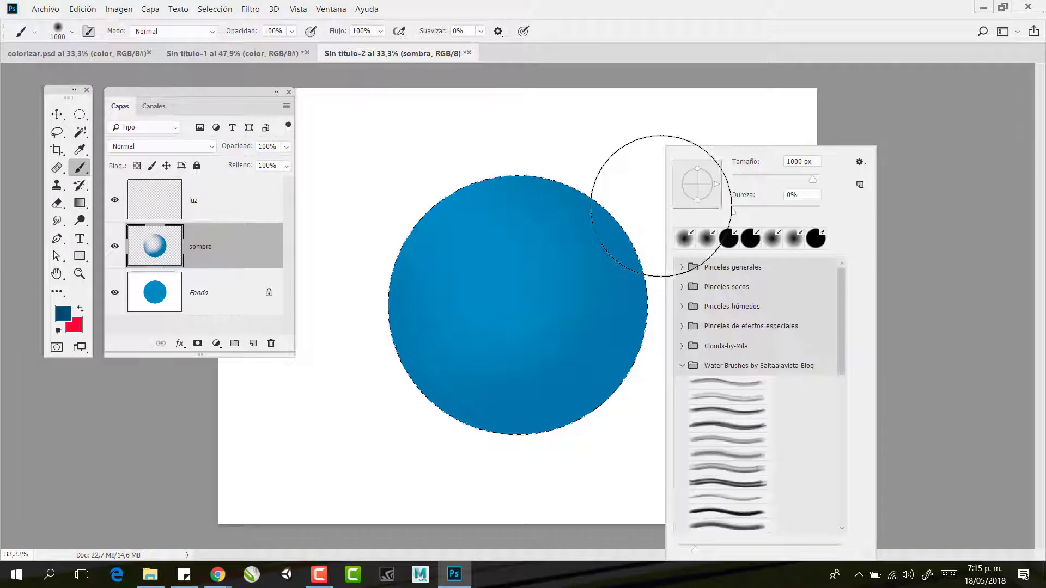
left_click(812, 179)
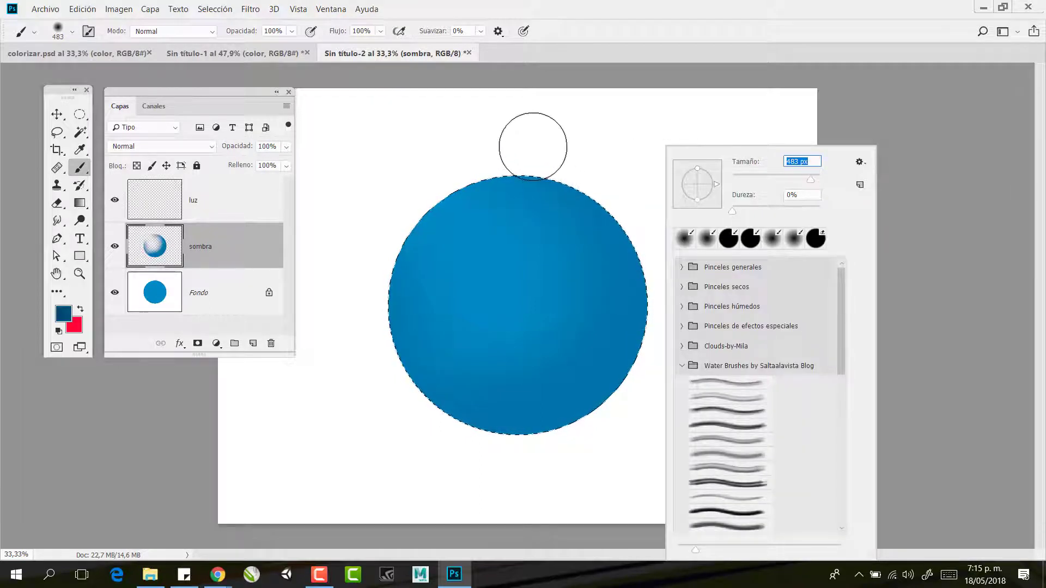
key("Return")
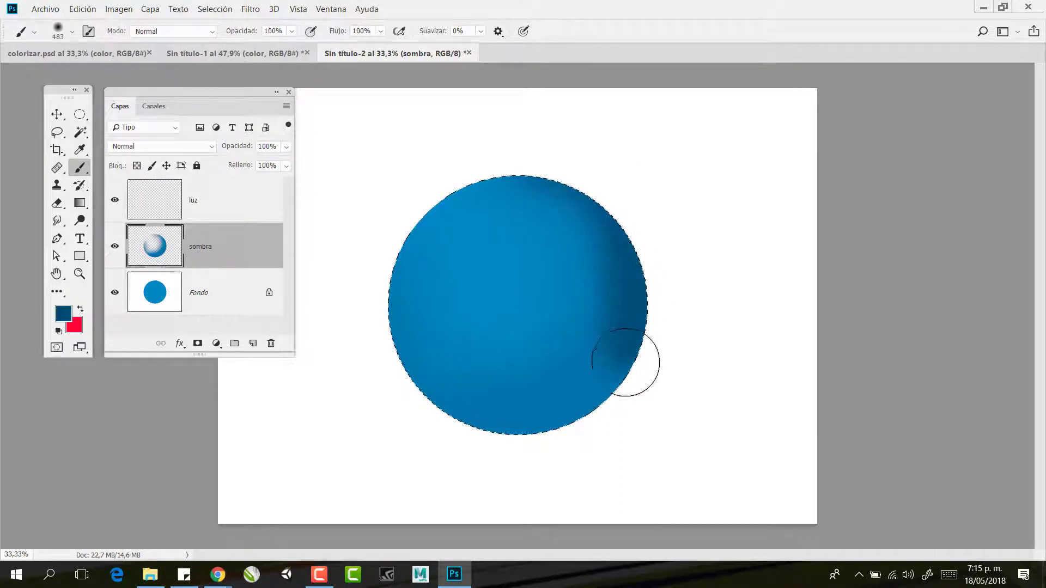
mouse_move(553, 435)
left_mouse_down()
mouse_move(477, 438)
mouse_move(416, 420)
mouse_move(362, 328)
left_mouse_up()
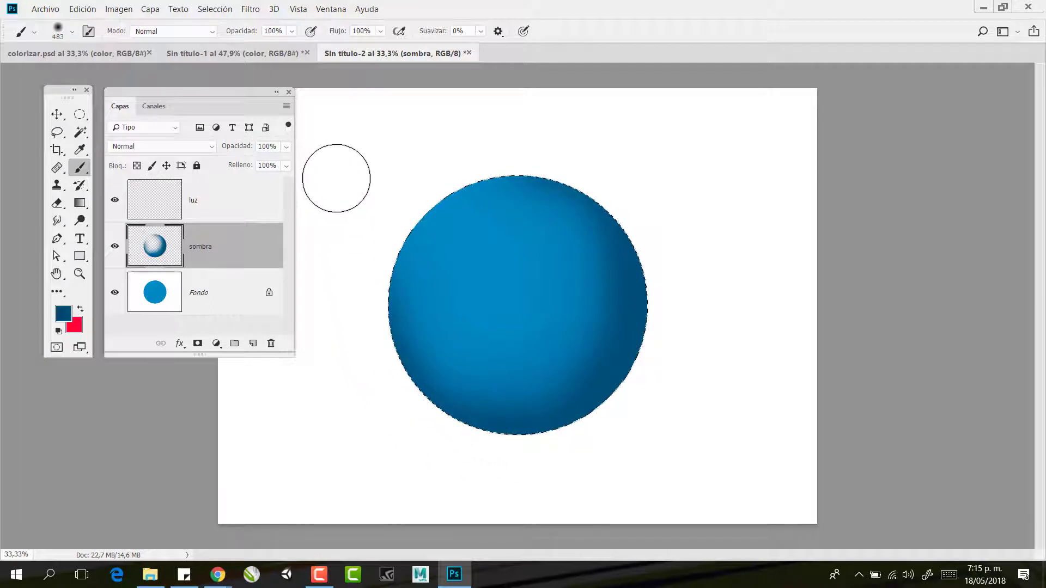
Set the foreground color to #07344f, reduce the brush to 312 px, and paint the deepest shadow along the circle's right and lower rim
left_click(61, 314)
left_click(801, 298)
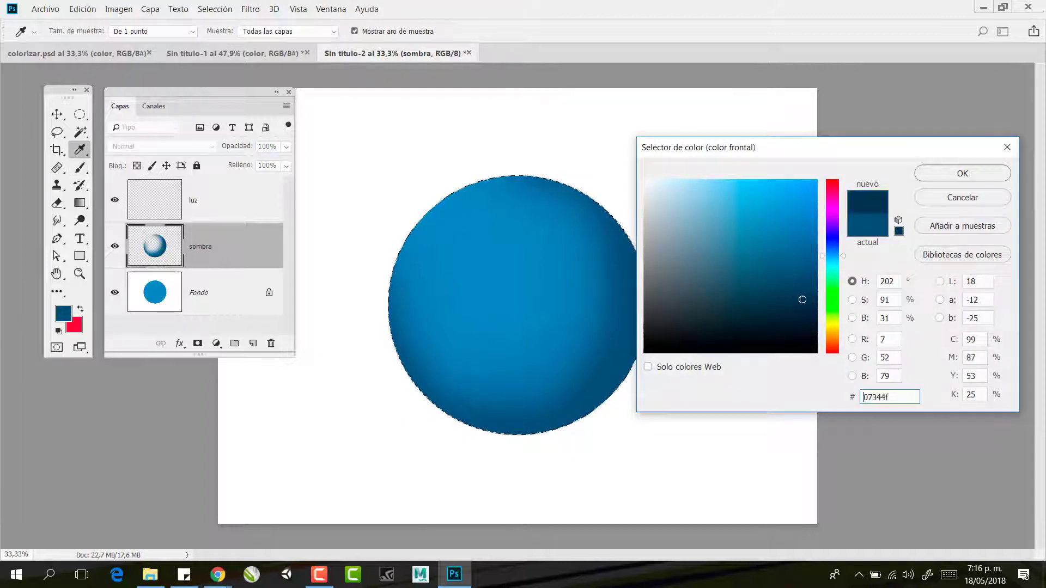
left_click(938, 174)
right_click(675, 196)
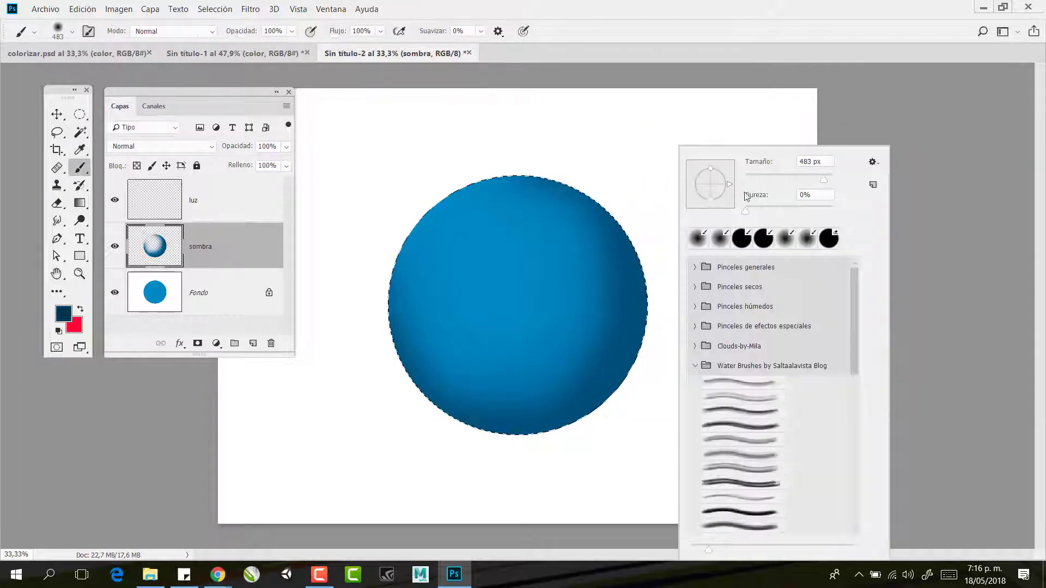
left_click_drag(823, 183, 819, 182)
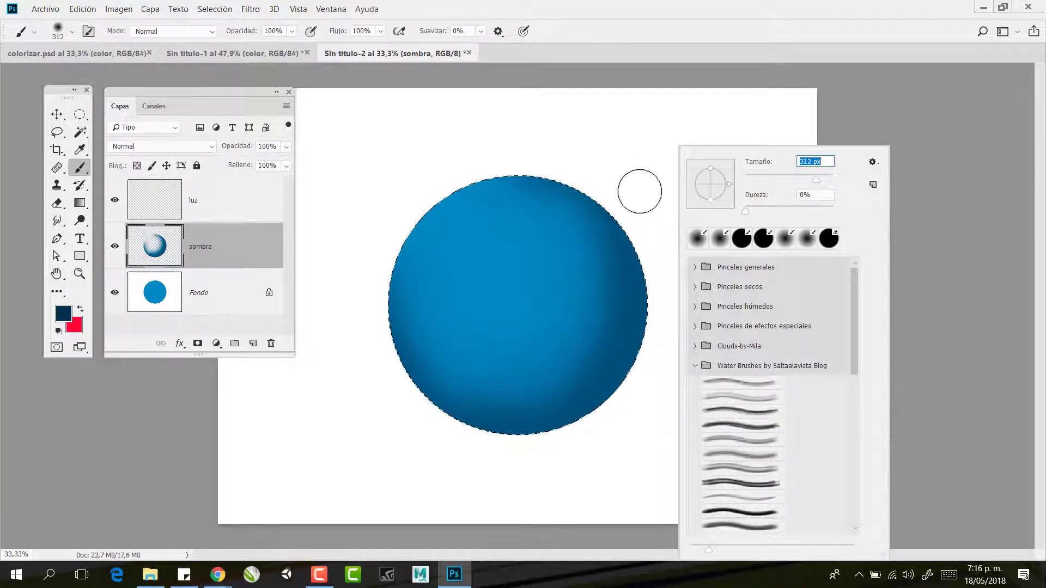
key("Return")
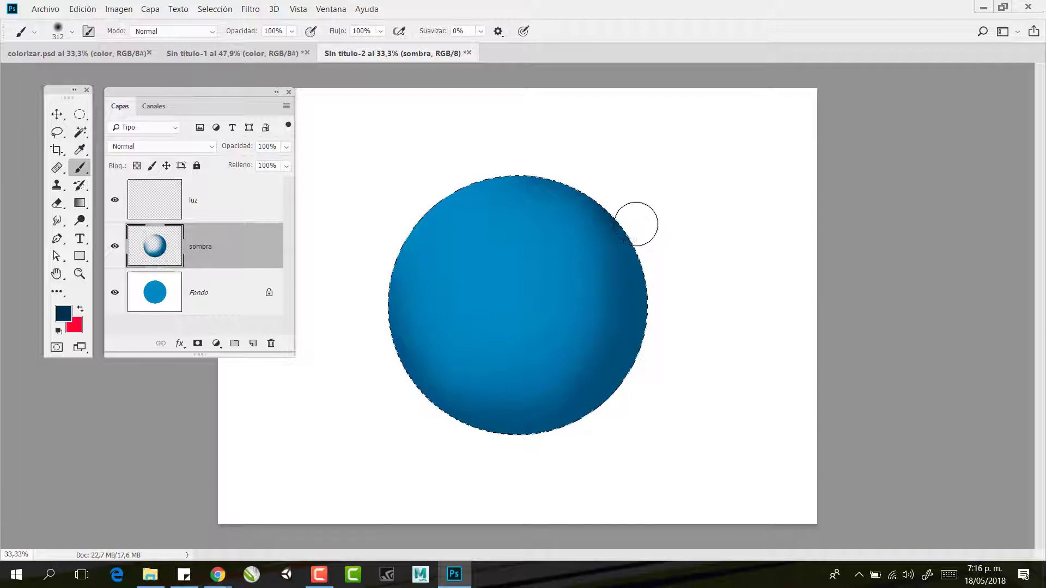
left_click_drag(652, 262, 657, 310)
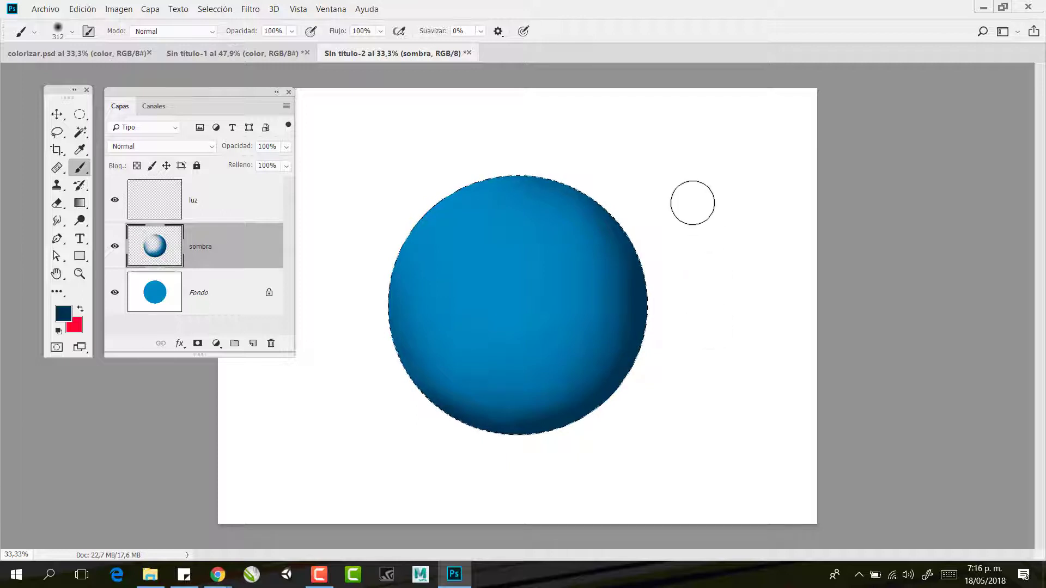
Select the luz layer, sample the circle's base blue, and lighten the foreground color to #61b3e3
left_click(199, 206)
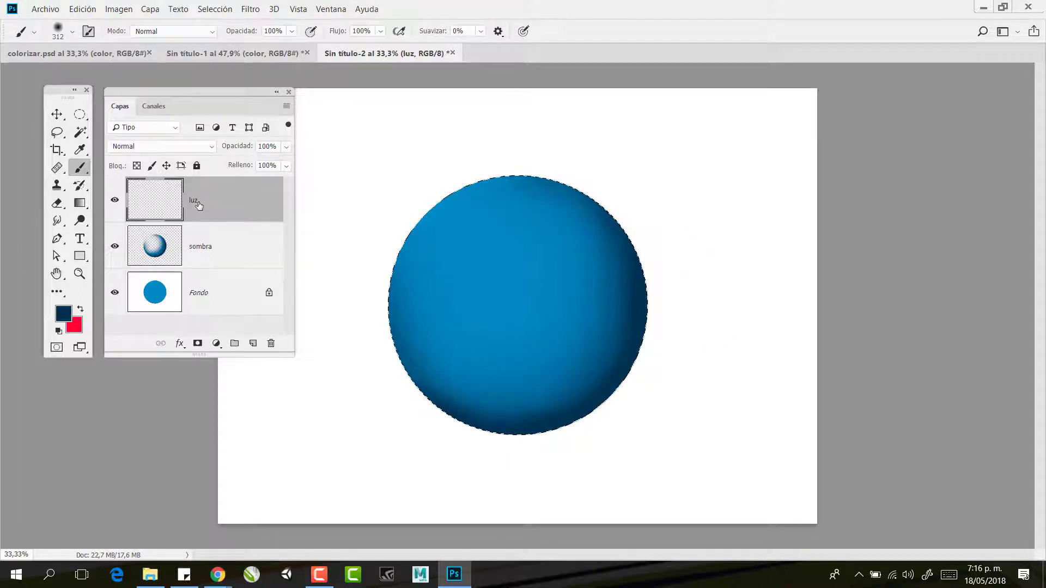
left_click(79, 149)
left_click(500, 274)
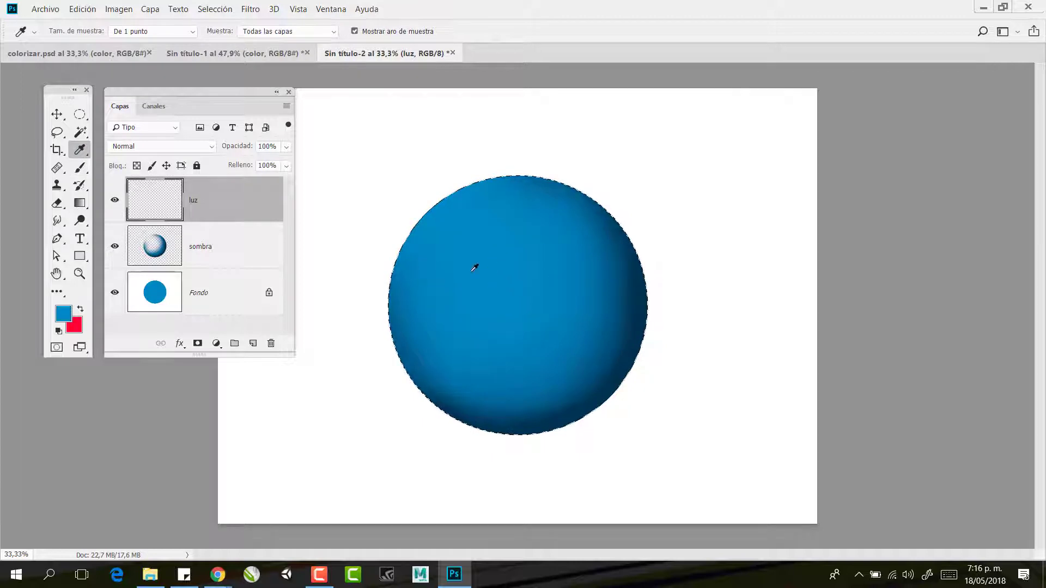
left_click(63, 313)
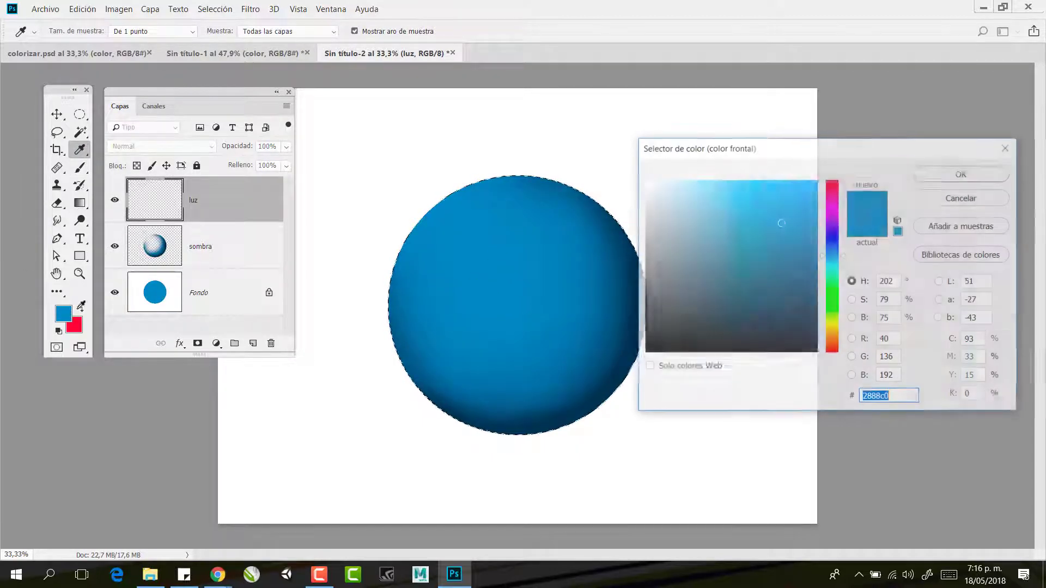
left_click(743, 200)
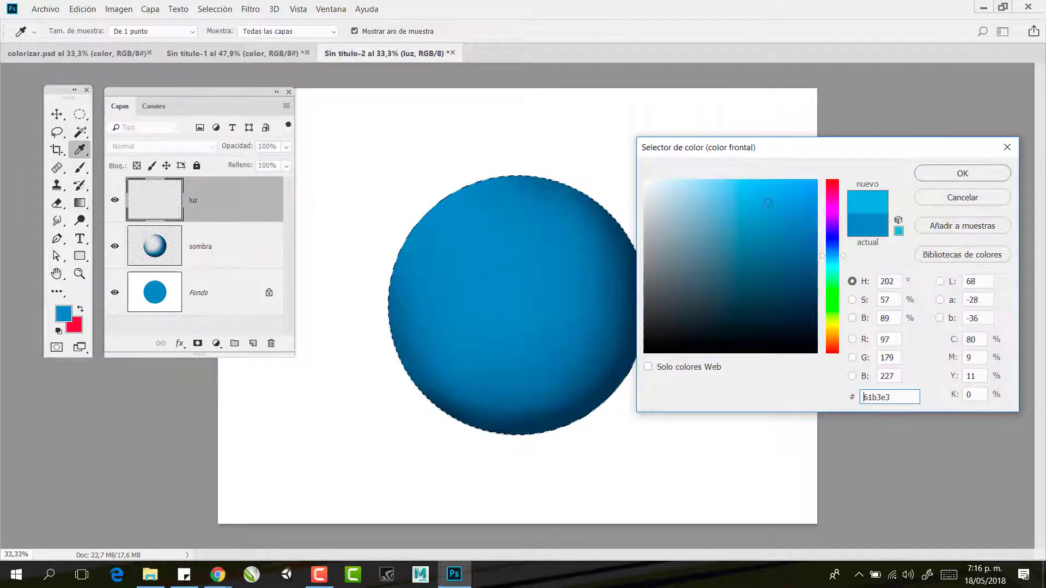
left_click(939, 180)
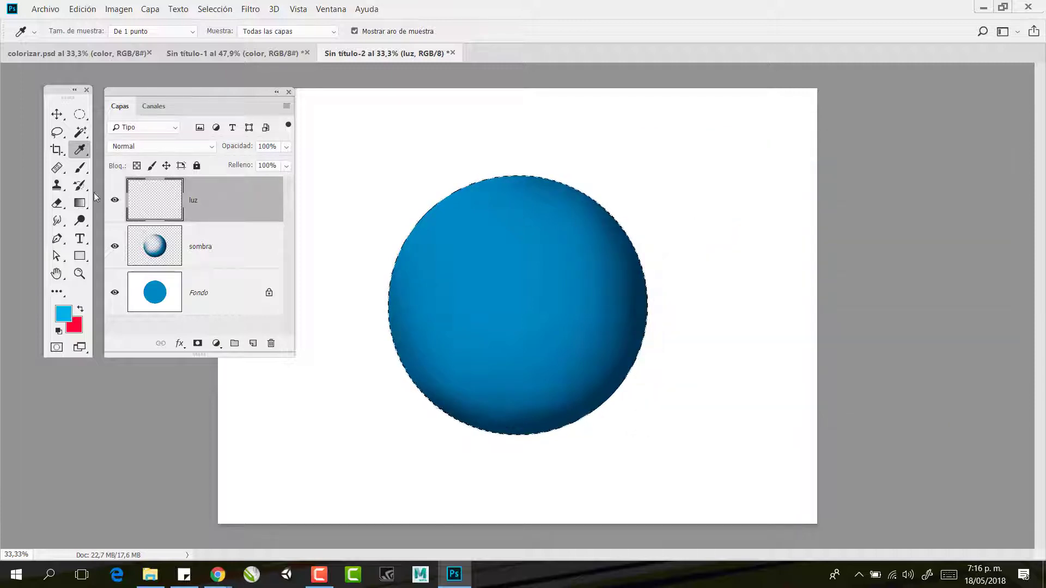
Set the brush size to 1000 px and paint soft light blue over the circle's upper-left area
left_click(79, 167)
right_click(596, 153)
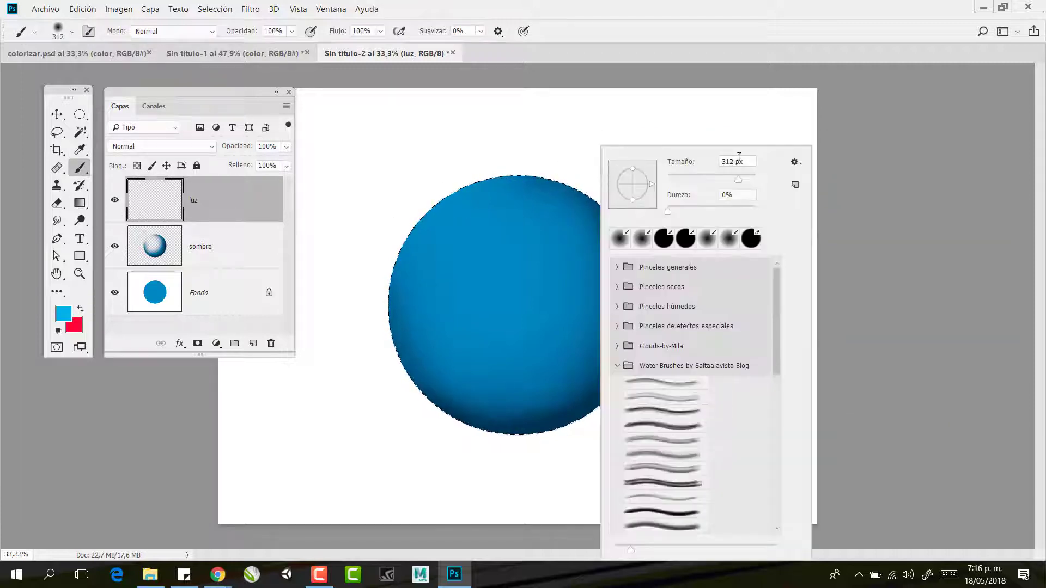
left_click_drag(739, 180, 748, 181)
key("Return")
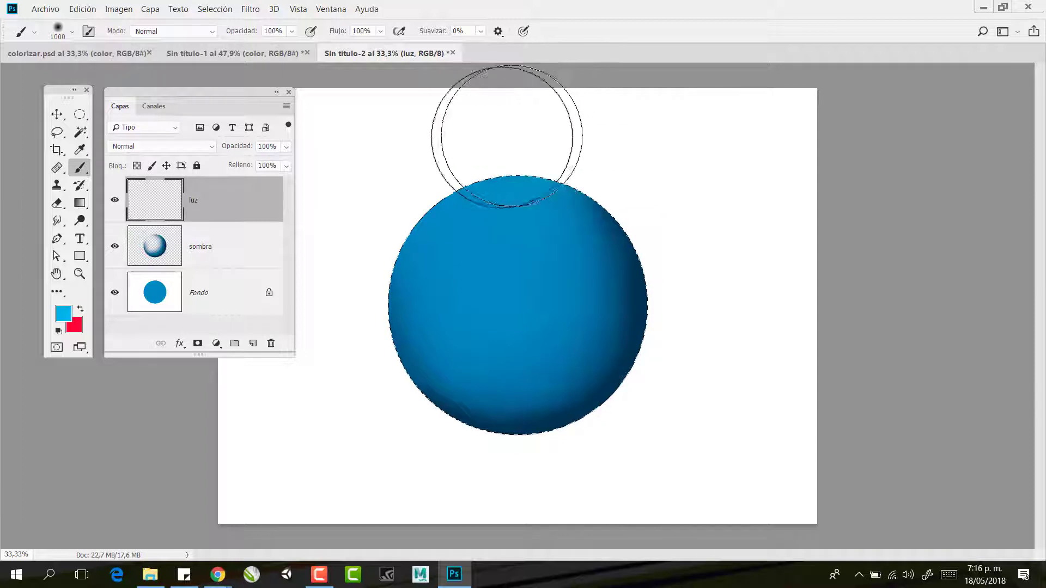
mouse_move(311, 402)
left_mouse_down()
mouse_move(383, 223)
mouse_move(474, 171)
mouse_move(500, 221)
left_mouse_up()
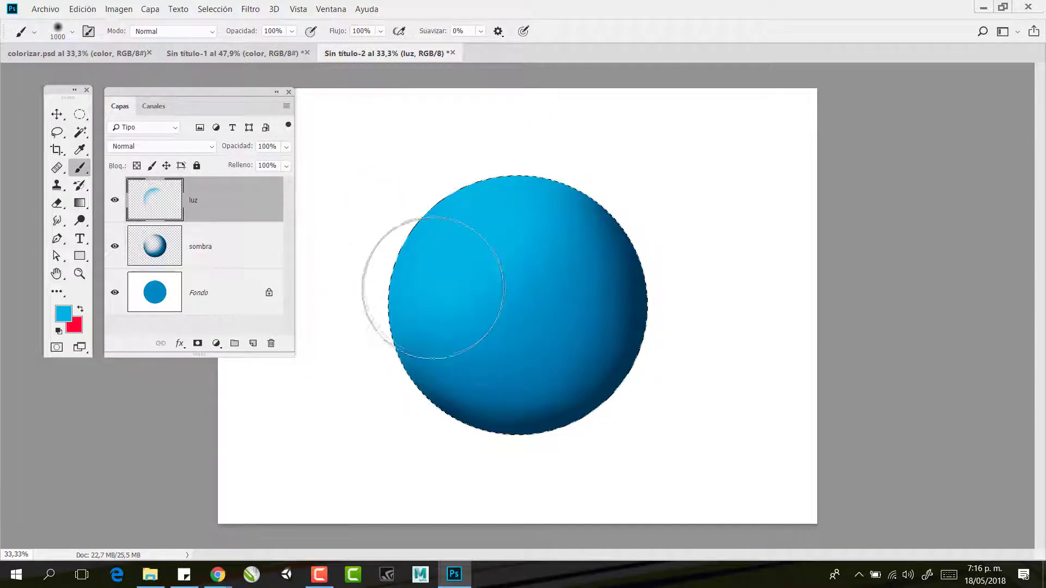
left_click(432, 292)
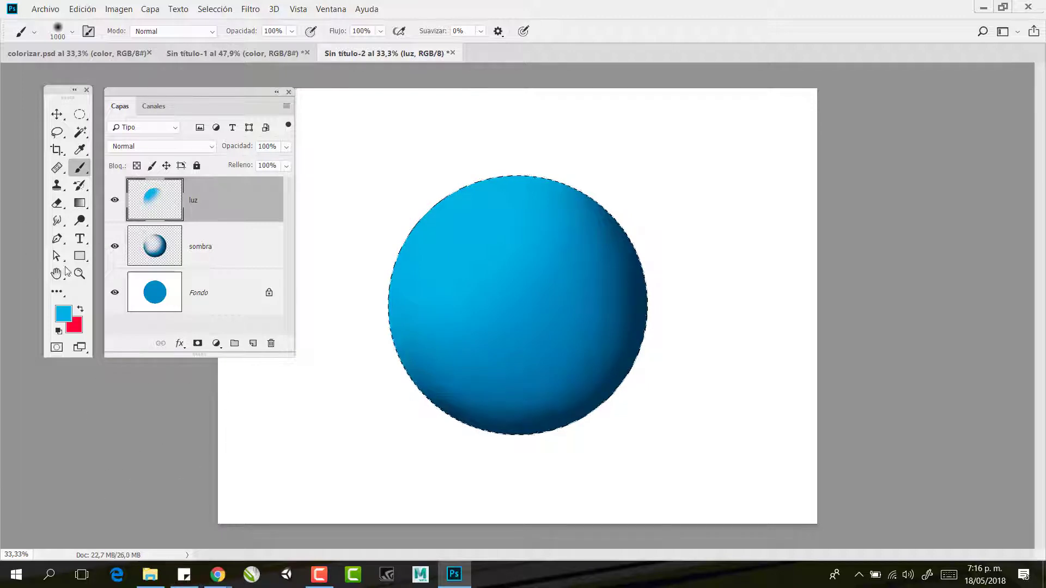
Set the foreground color to #97cfef and add one soft highlight dab in the circle's upper-left area
left_click(62, 315)
left_click_drag(743, 197, 707, 190)
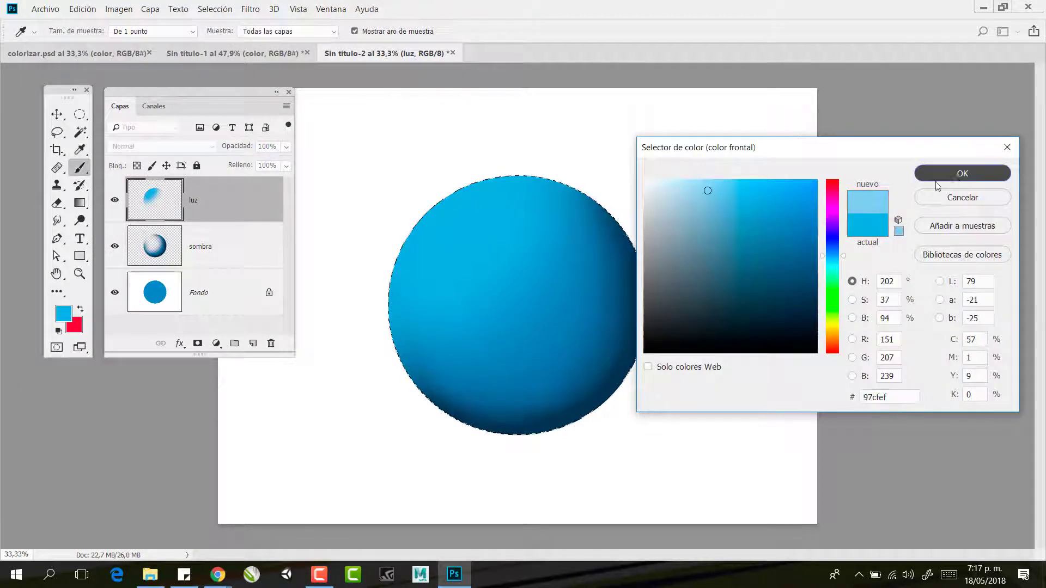
left_click(956, 174)
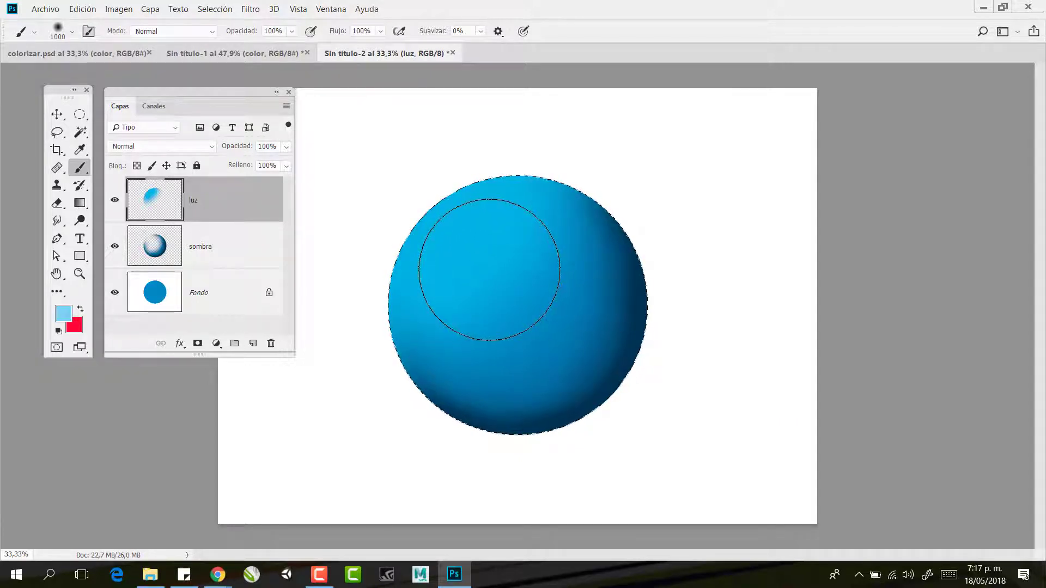
left_click(489, 269)
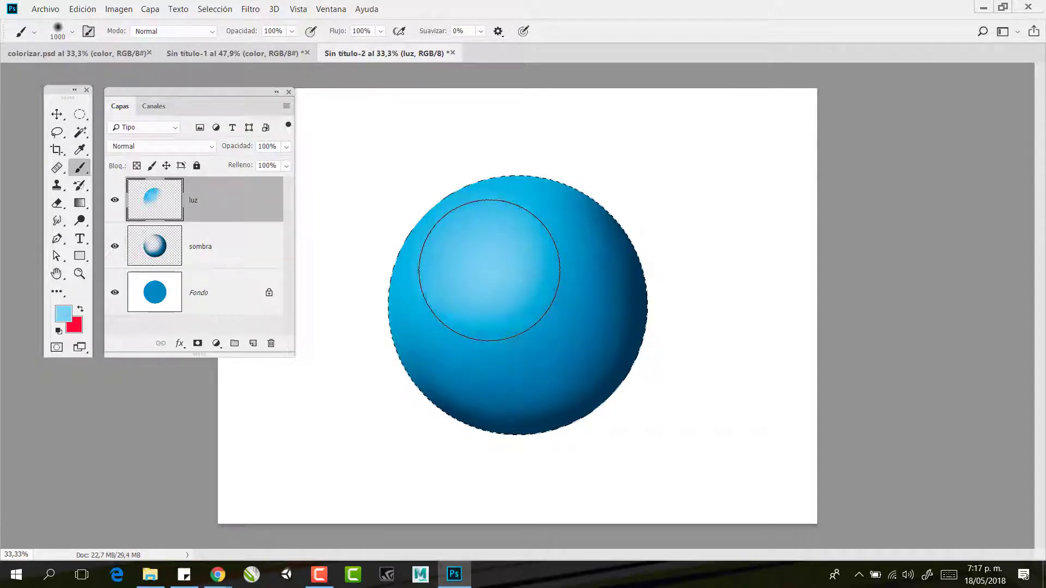
Choose a very pale blue foreground, reduce the brush to 421 px, and add a small bright spot at the highlight's center
left_click(60, 316)
left_click(675, 186)
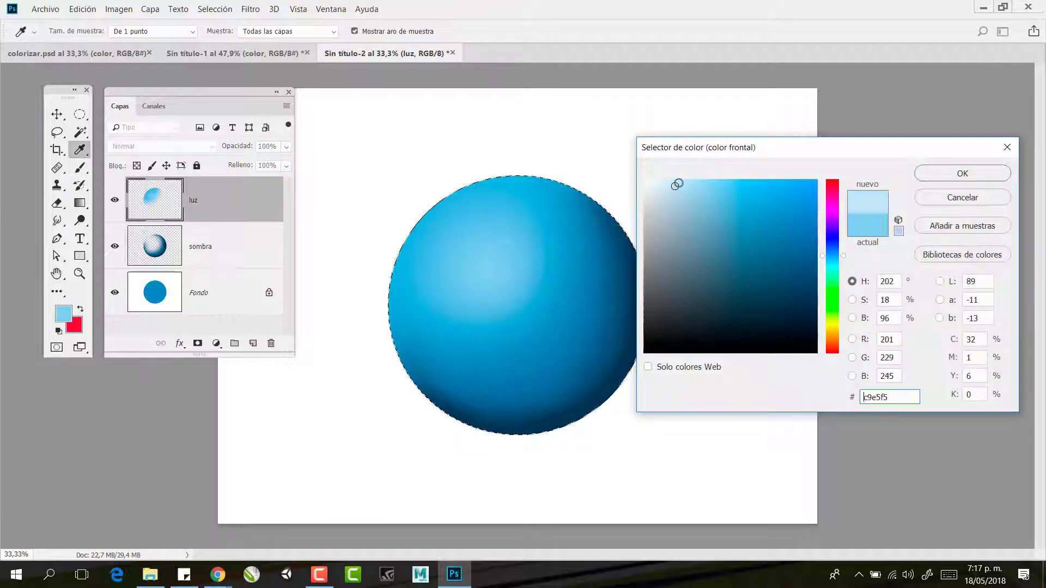
left_click(665, 185)
left_click(962, 174)
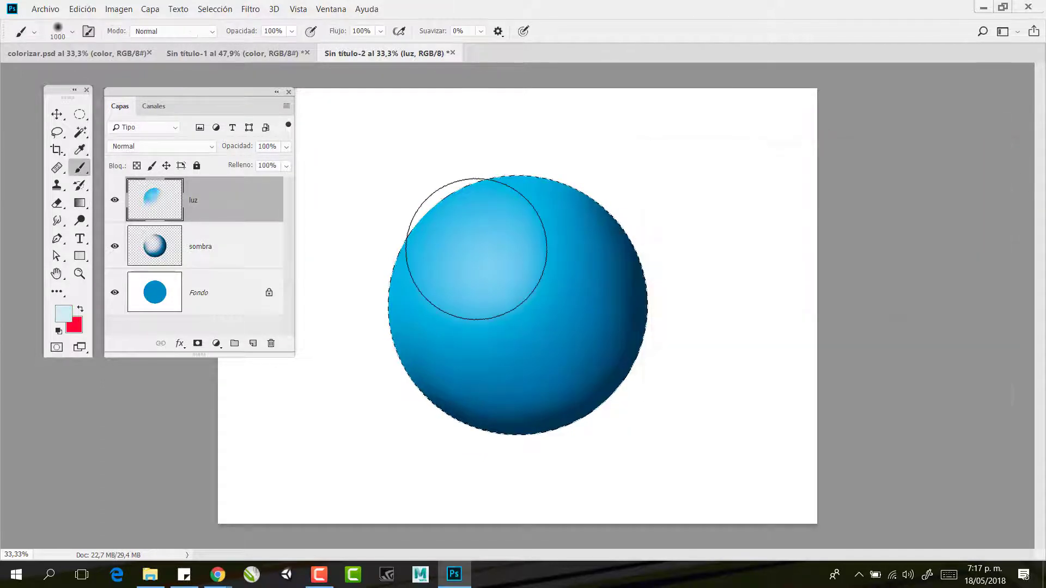
right_click(484, 241)
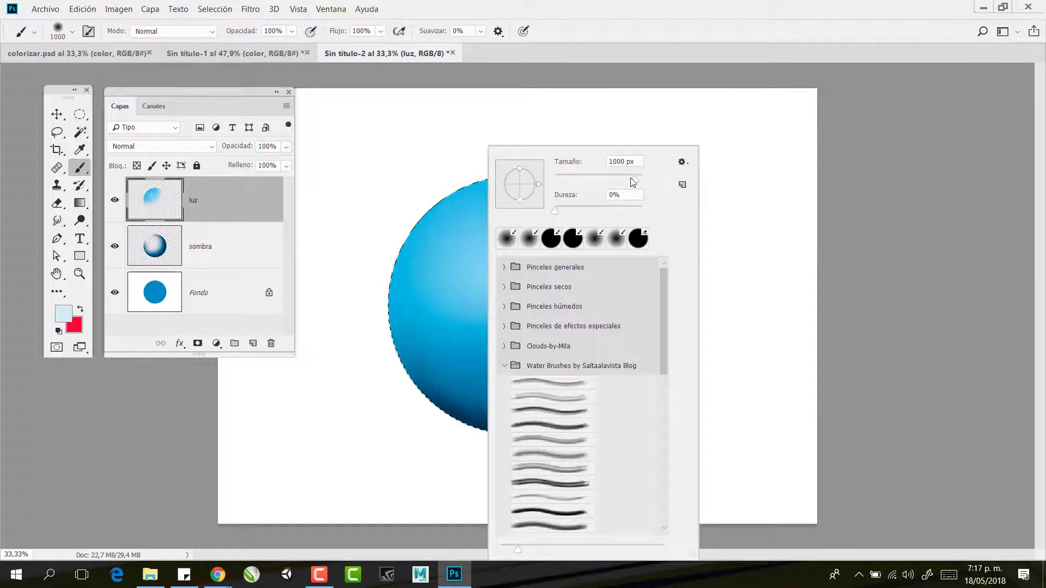
left_click_drag(633, 181, 576, 183)
left_click(551, 54)
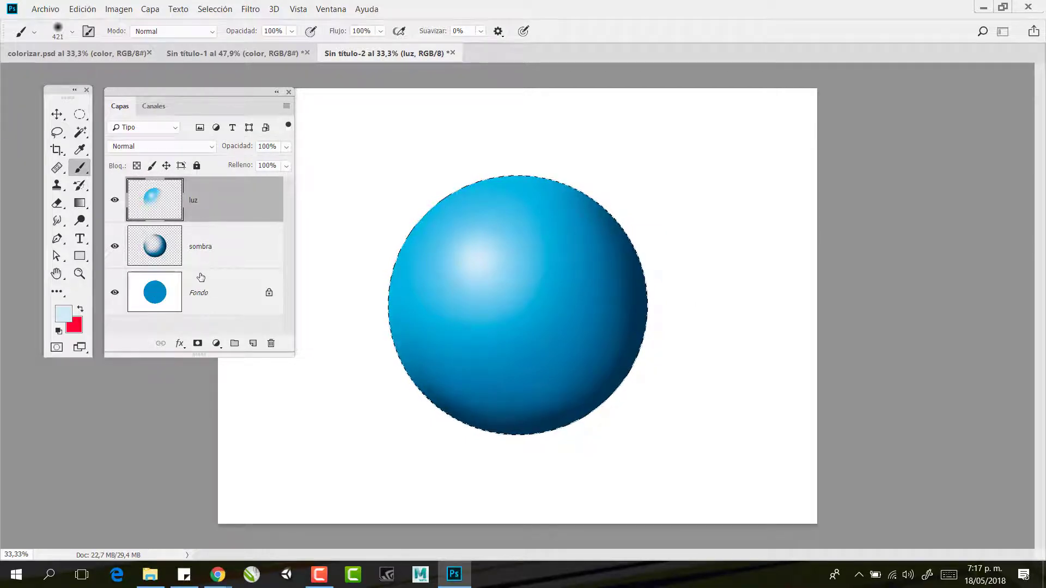
Set the foreground color to the pale turquoise #aff8f2
left_click(62, 315)
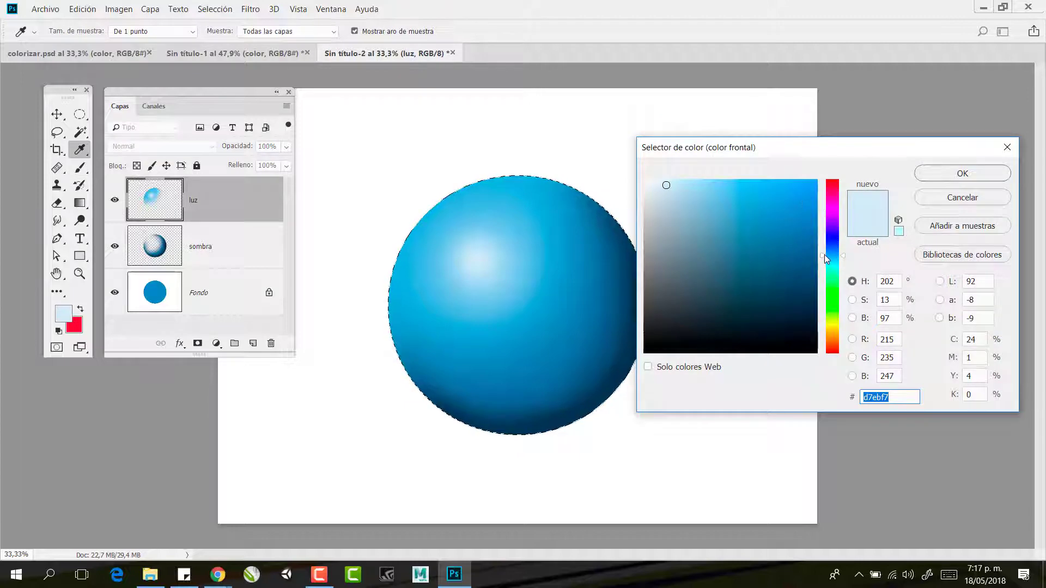
left_click_drag(825, 257, 831, 273)
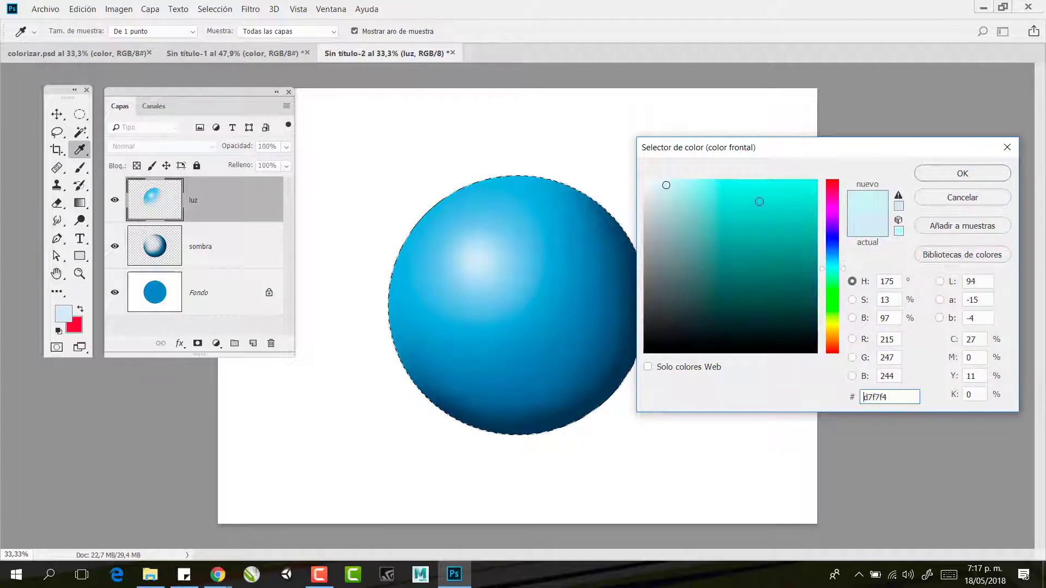
left_click(695, 184)
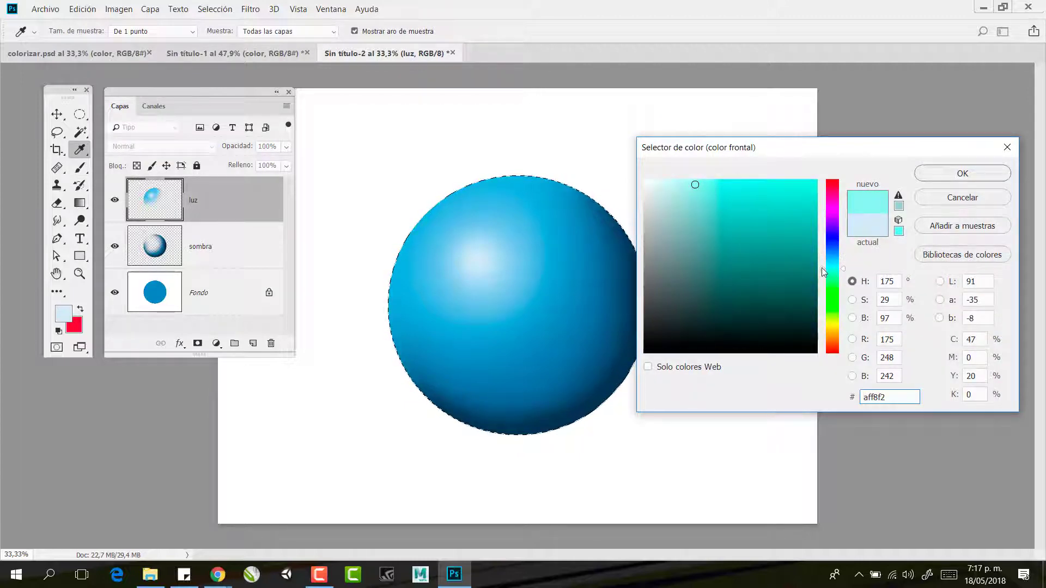
left_click(933, 175)
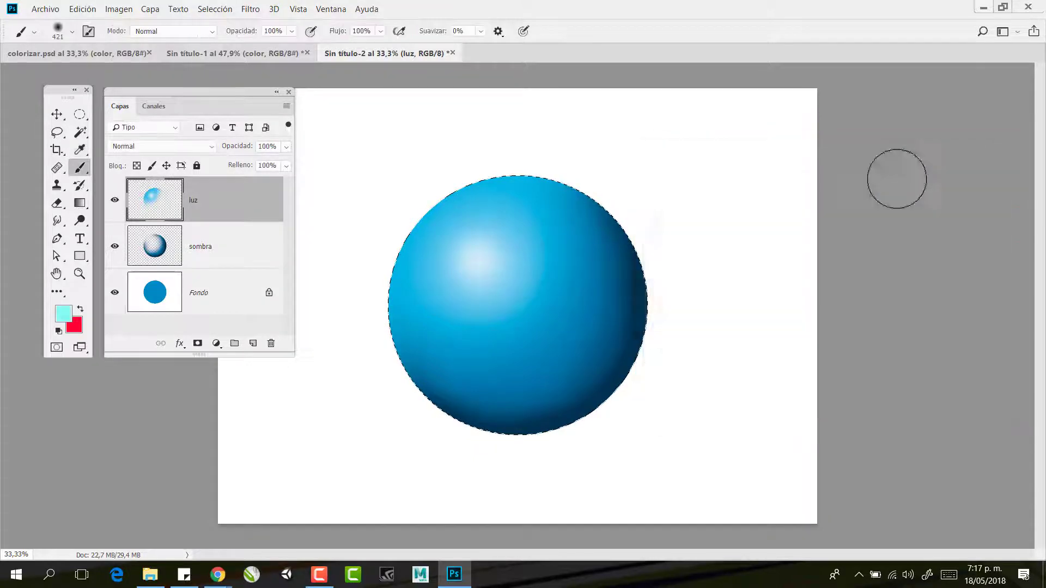
Paint a soft turquoise rim light around the sphere's edges with a 182 px brush and clear the selection
right_click(546, 129)
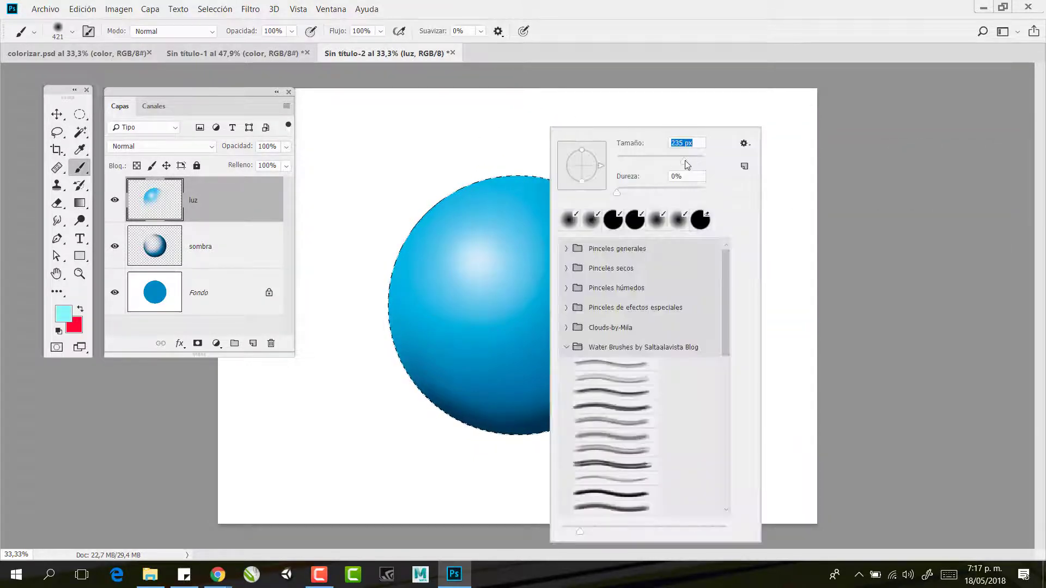
left_click(505, 131)
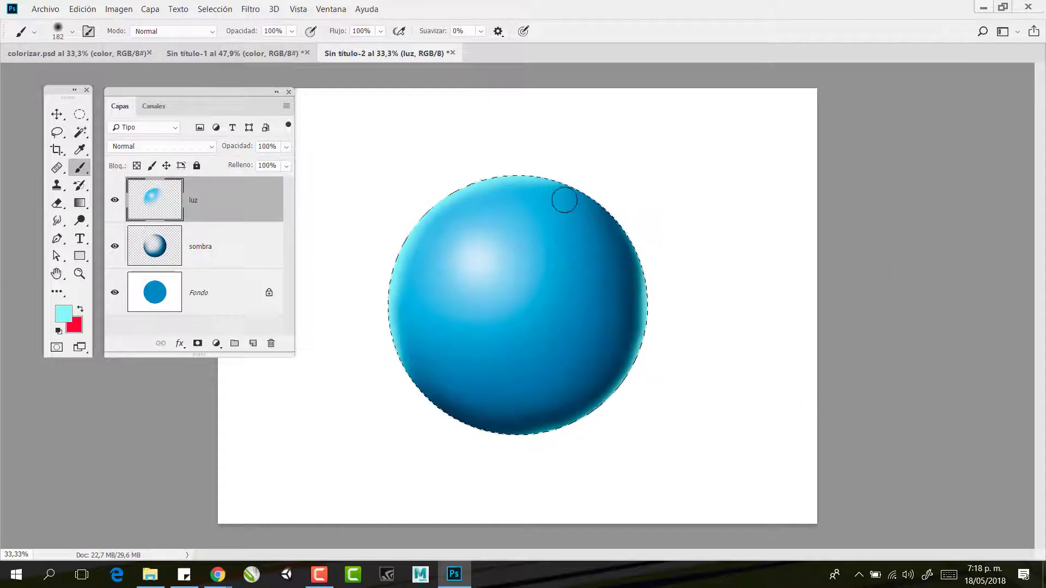
key("ctrl+d")
key("ctrl+minus")
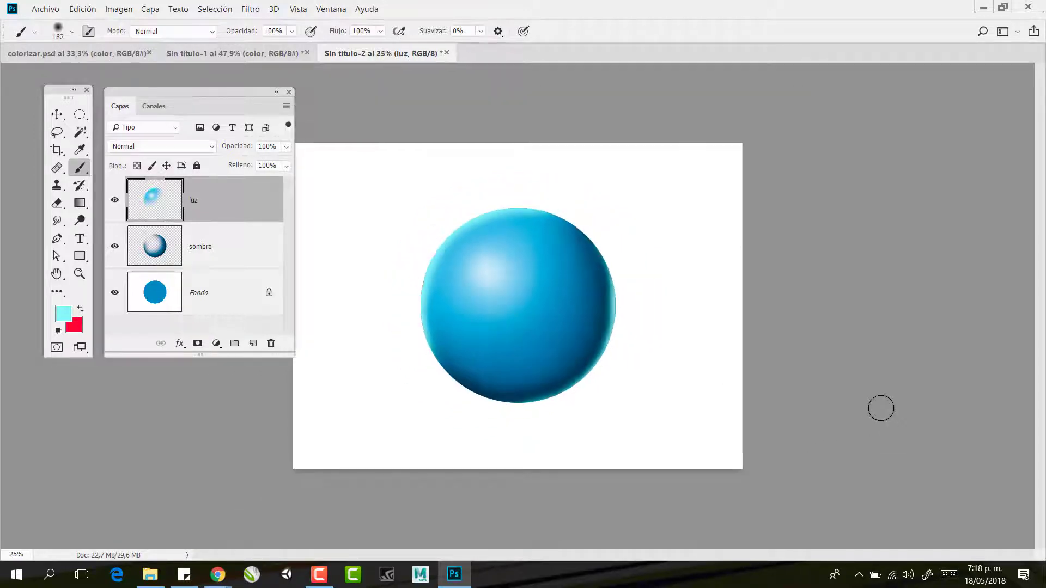
key("ctrl+plus")
key("ctrl+minus")
key("ctrl+plus")
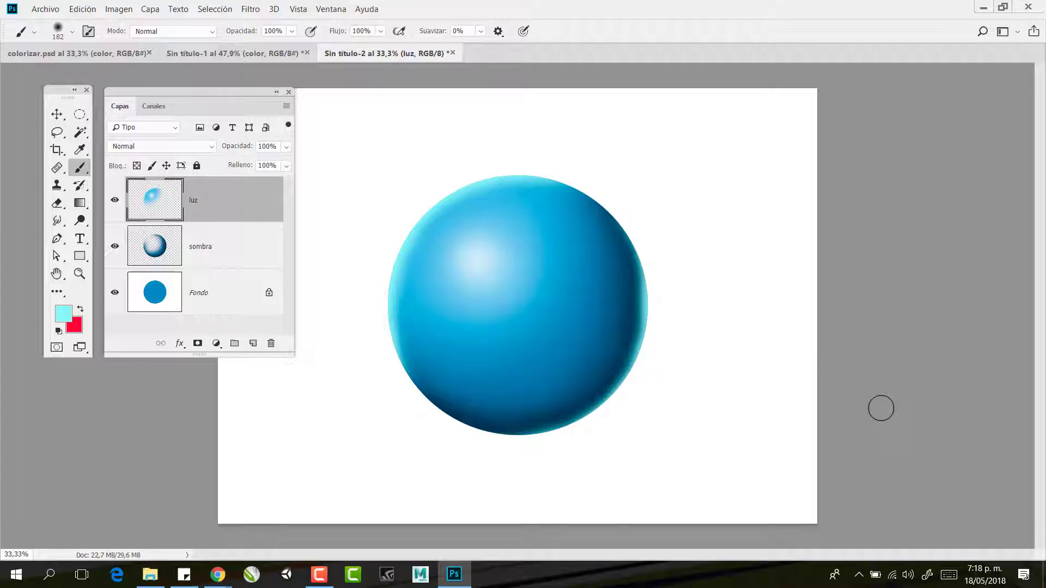
Switch to the elf girl document Sin título-1 and make its color layer active
left_click(264, 56)
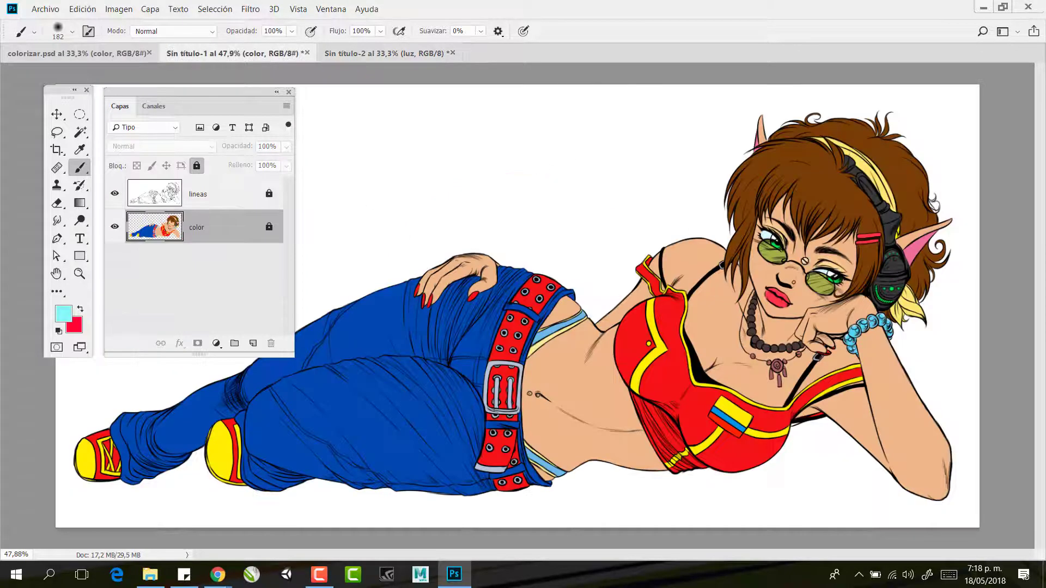
left_click(225, 196)
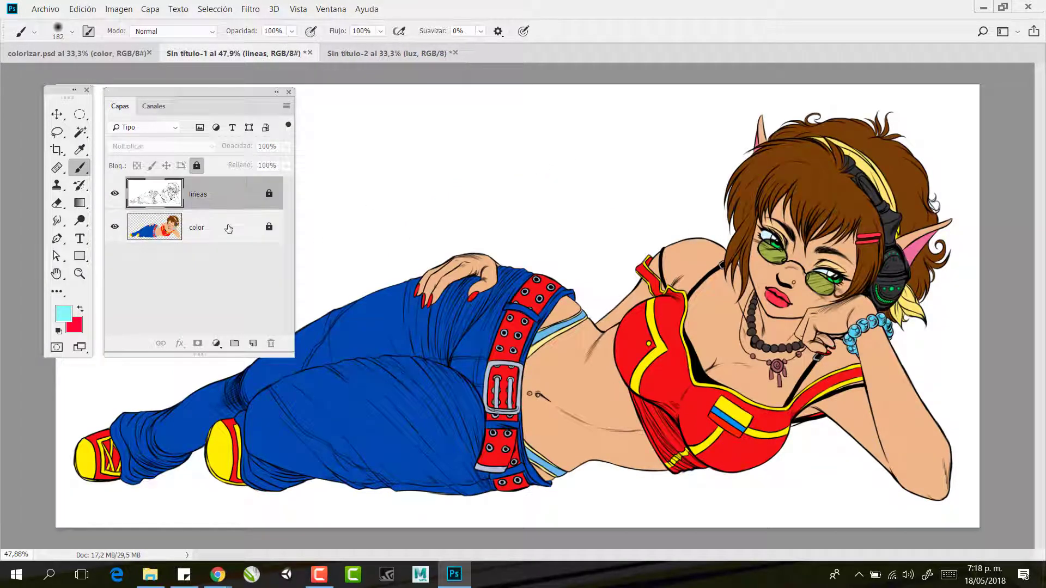
left_click(228, 229)
left_click(228, 196)
left_click(210, 225)
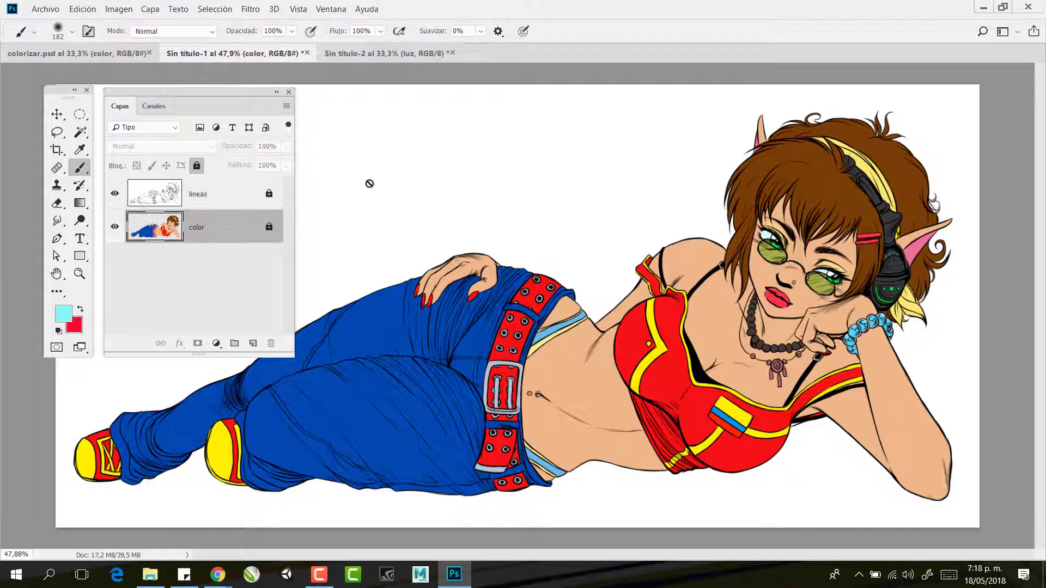
left_click(223, 192)
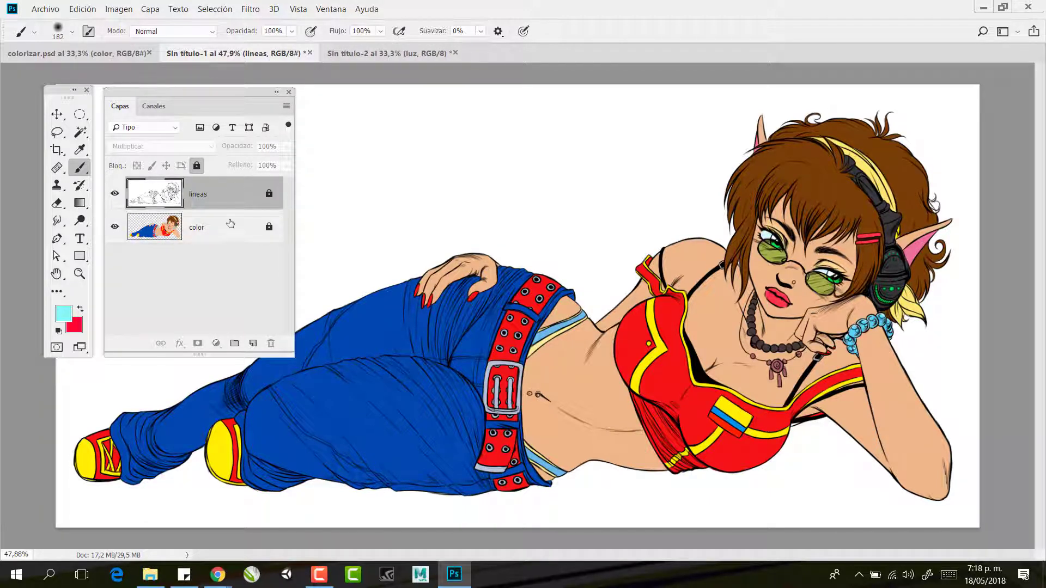
left_click(231, 222)
left_click(231, 207)
left_click(231, 223)
left_click(231, 208)
left_click(230, 226)
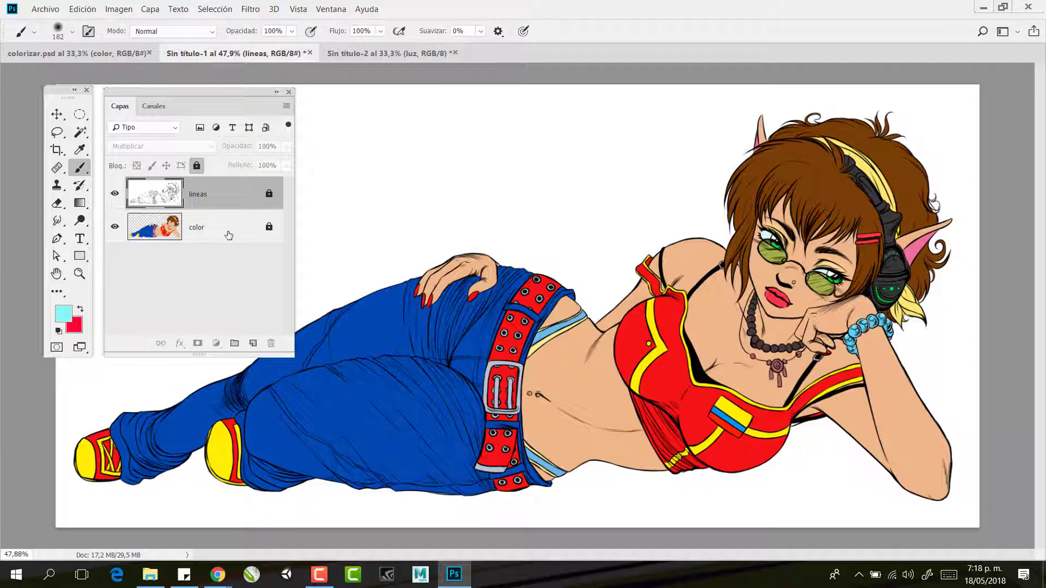
Add two new layers between color and lineas, naming the upper one luz and the lower one spmbra
left_click(253, 344)
left_click(254, 344)
double_click(201, 227)
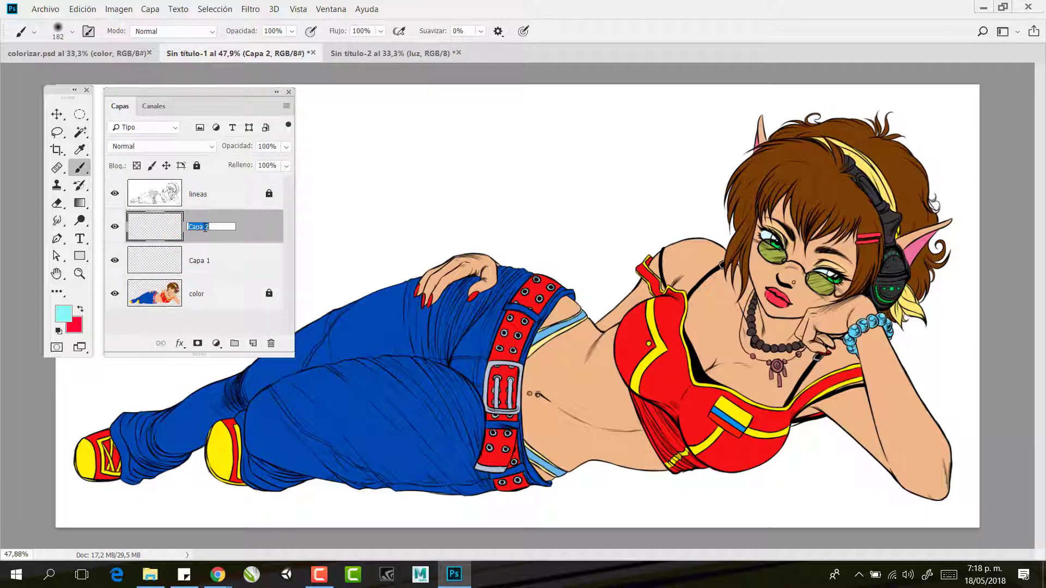
key("BackSpace")
key("Return")
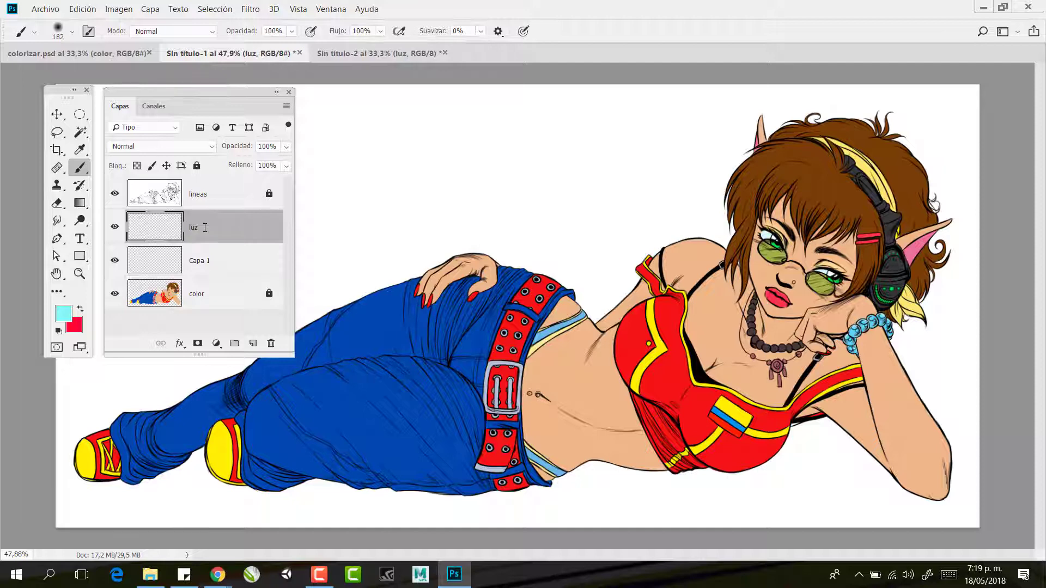
double_click(197, 261)
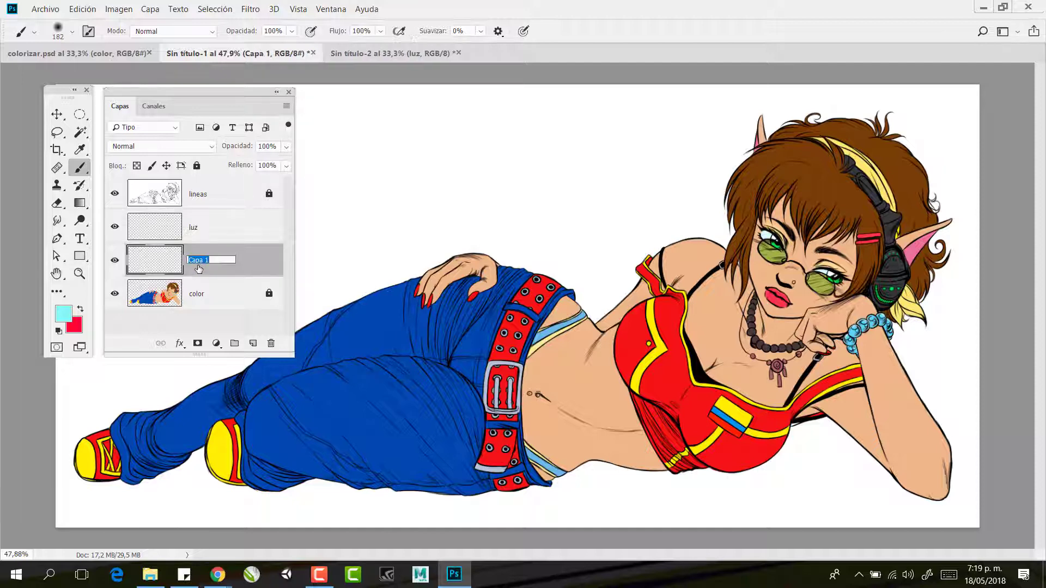
type("spmbra")
key("Return")
Select the red areas of the girl's top with the Magic Wand, based on the lineas layer
left_click(185, 198)
left_click(81, 135)
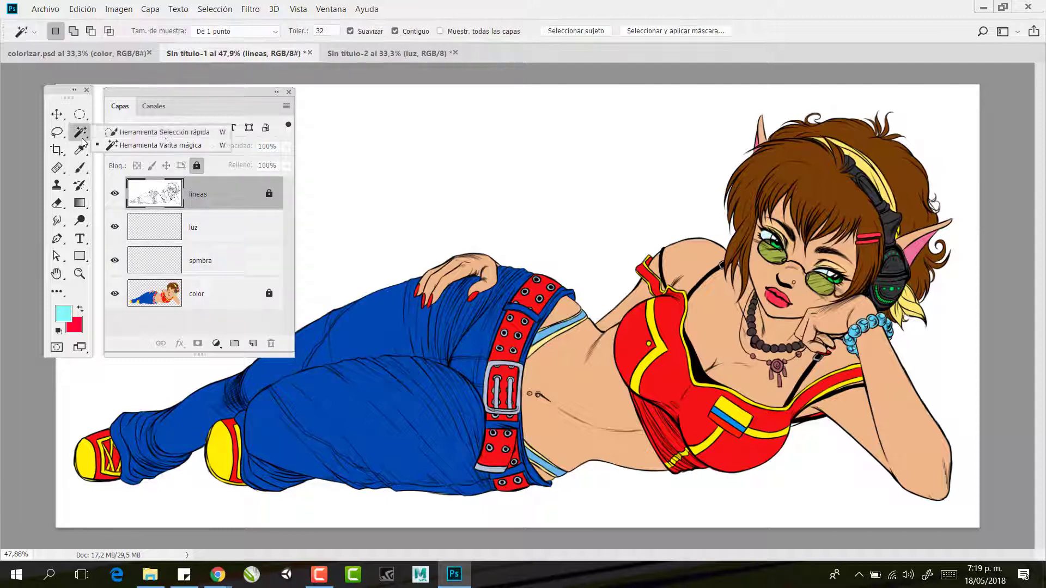
left_click(180, 146)
left_click(634, 336)
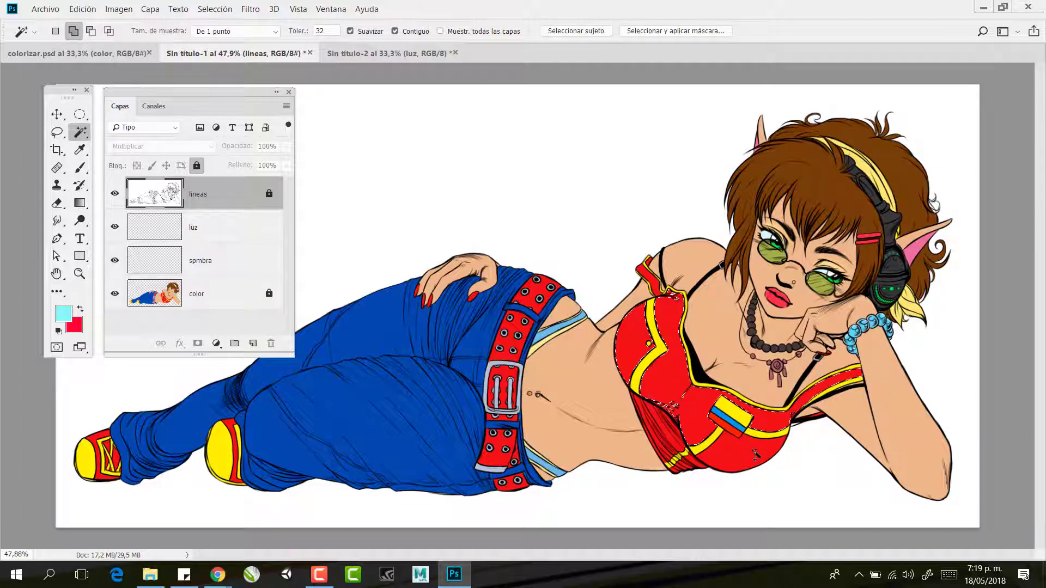
left_click(705, 418)
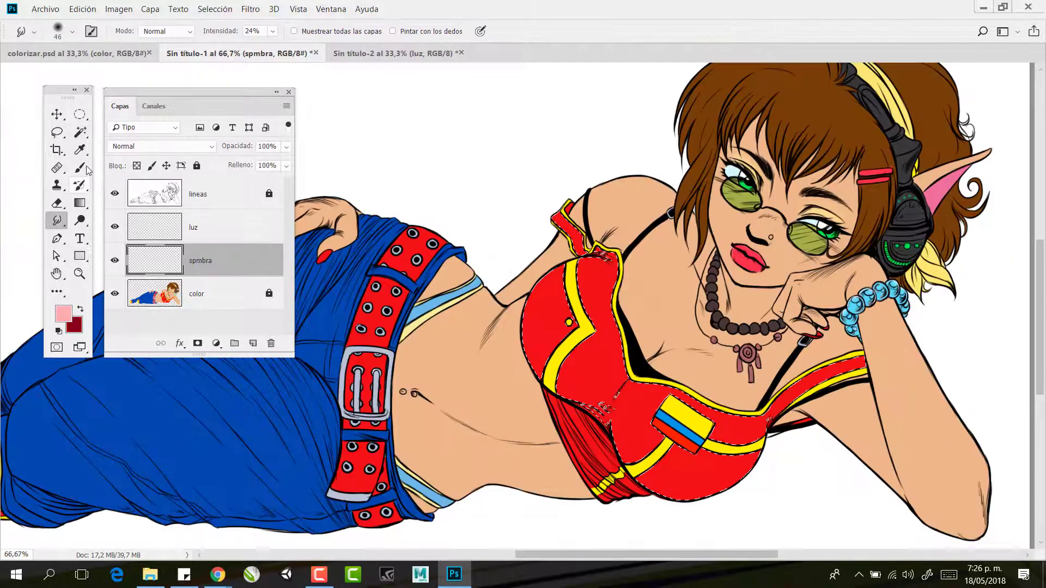
Correct the spmbra layer's name to sombra and sample the top's red as the foreground color
left_click(80, 149)
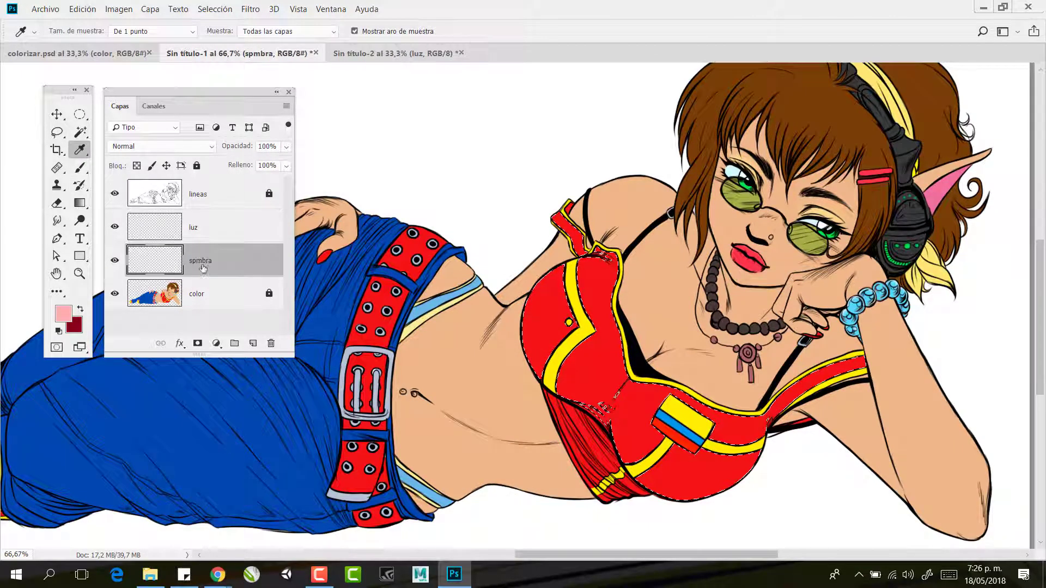
left_click(550, 289)
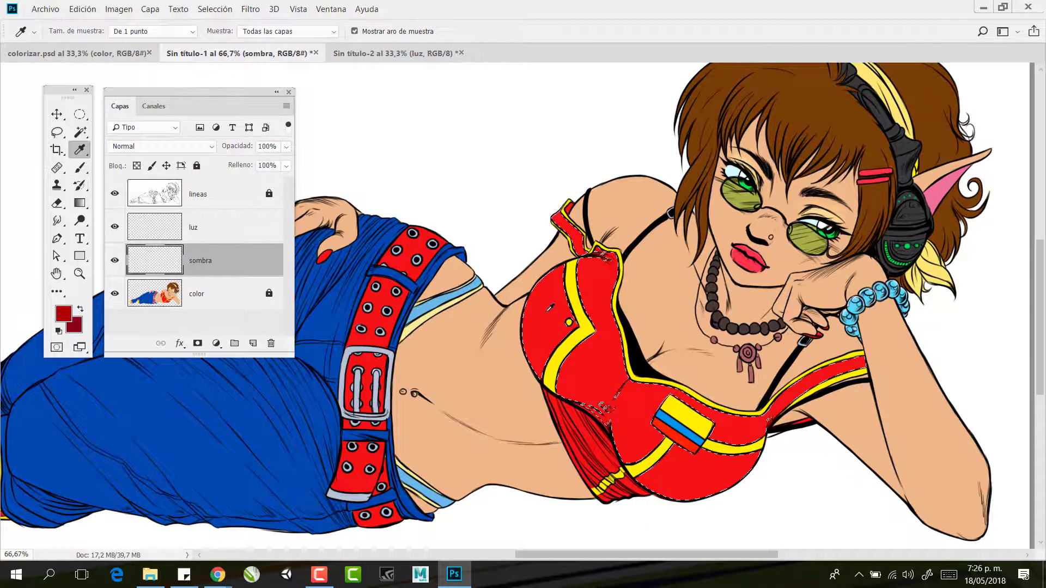
left_click(550, 308)
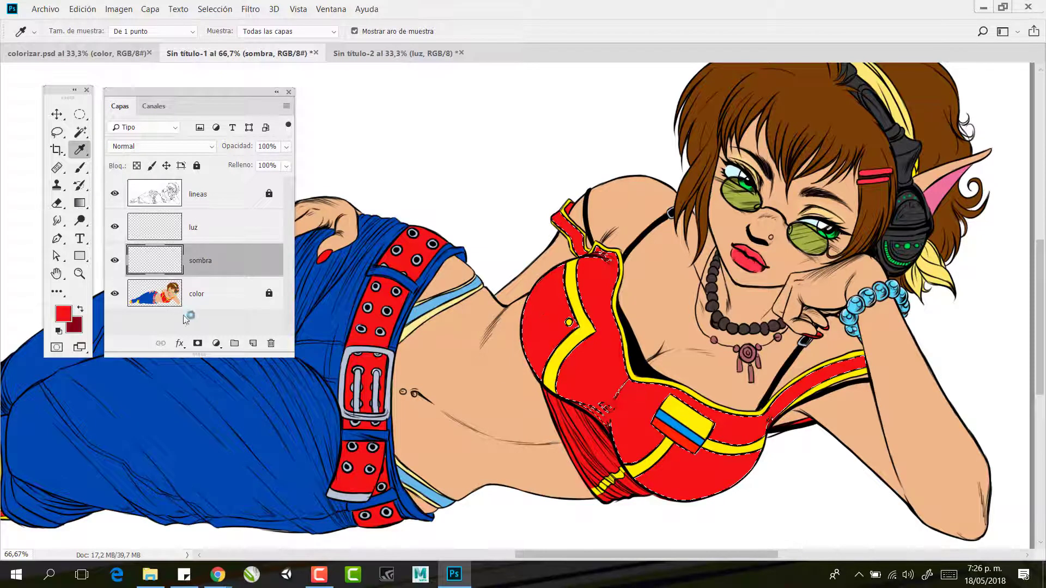
Darken the foreground color to the deep red #a01212
left_click(65, 315)
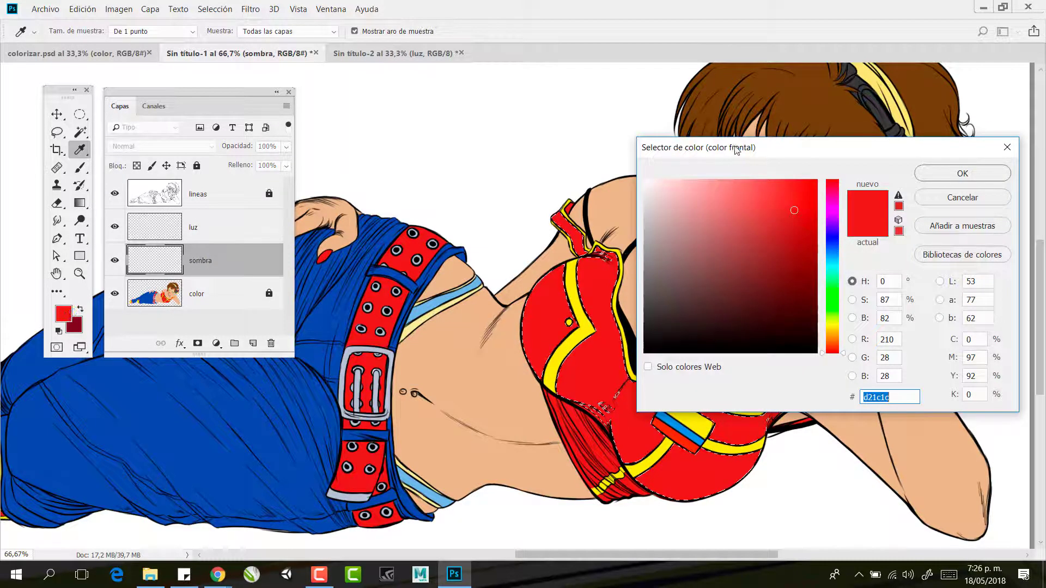
left_click_drag(734, 150, 698, 138)
left_click_drag(757, 213, 761, 231)
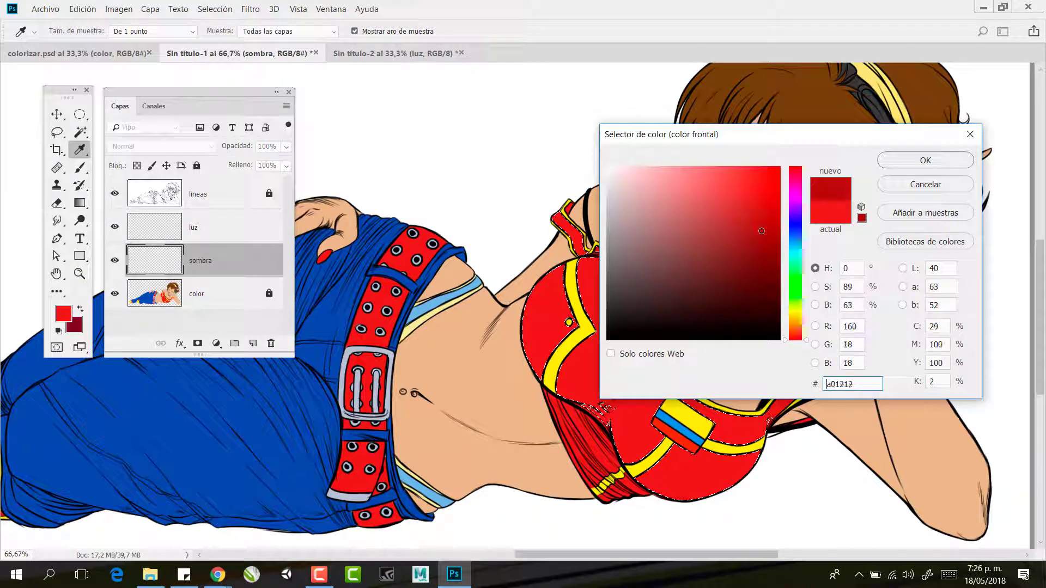
left_click(947, 161)
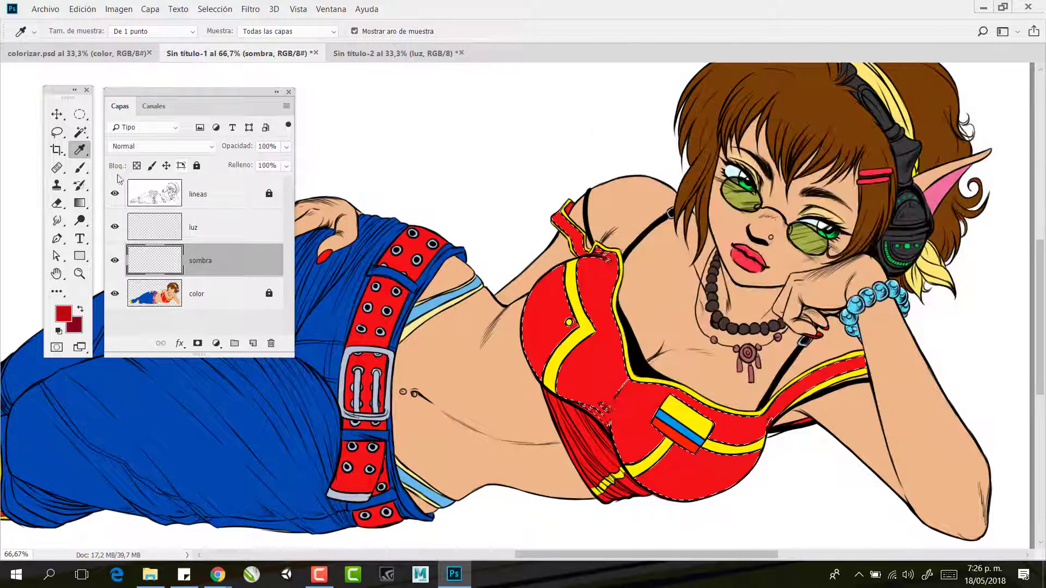
Paint soft dark red shadows along the outer and lower edges of the red top with a 281 px brush
left_click(80, 170)
right_click(587, 146)
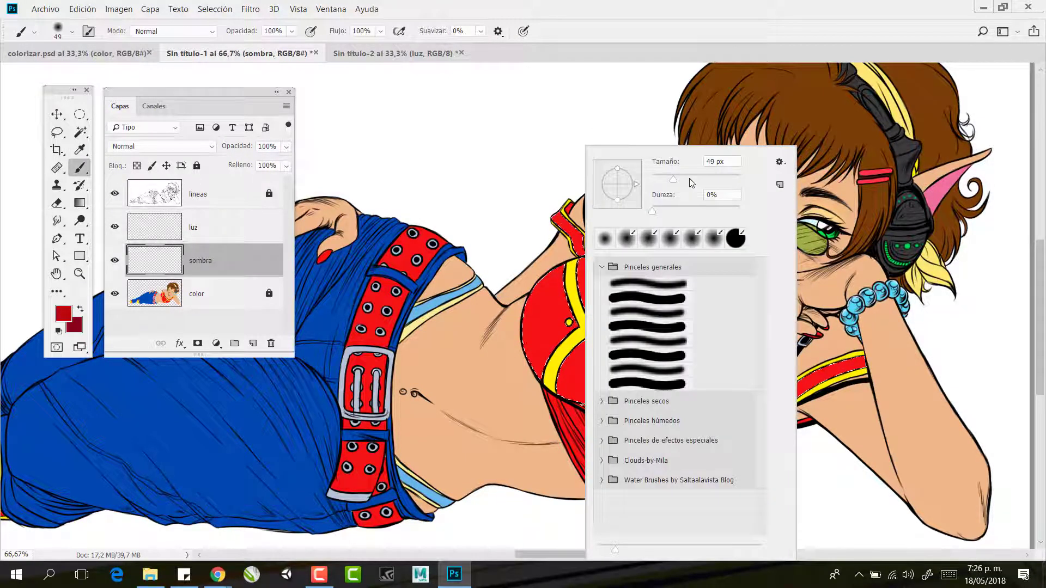
left_click_drag(692, 181, 721, 180)
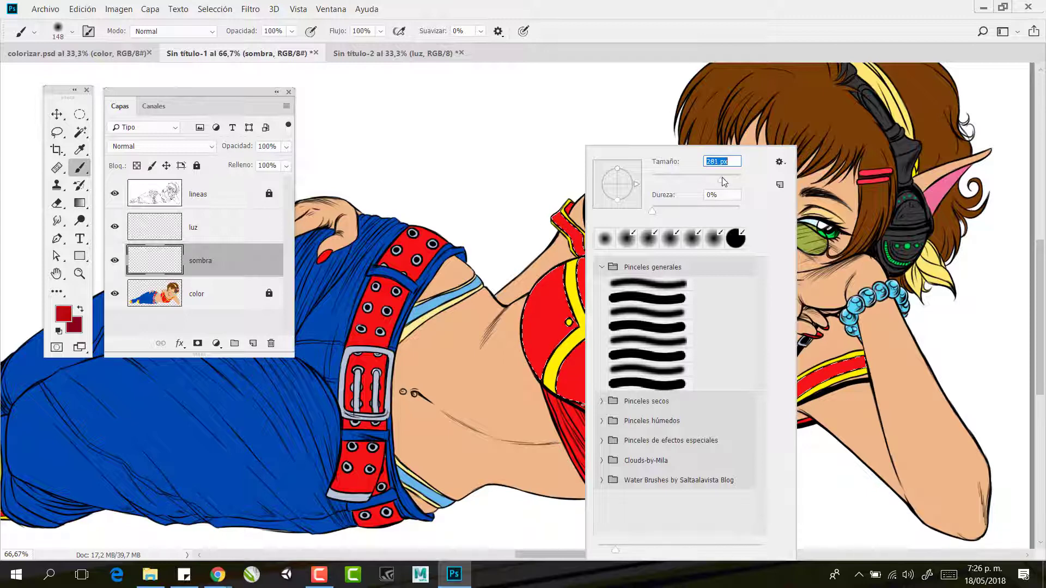
key("Return")
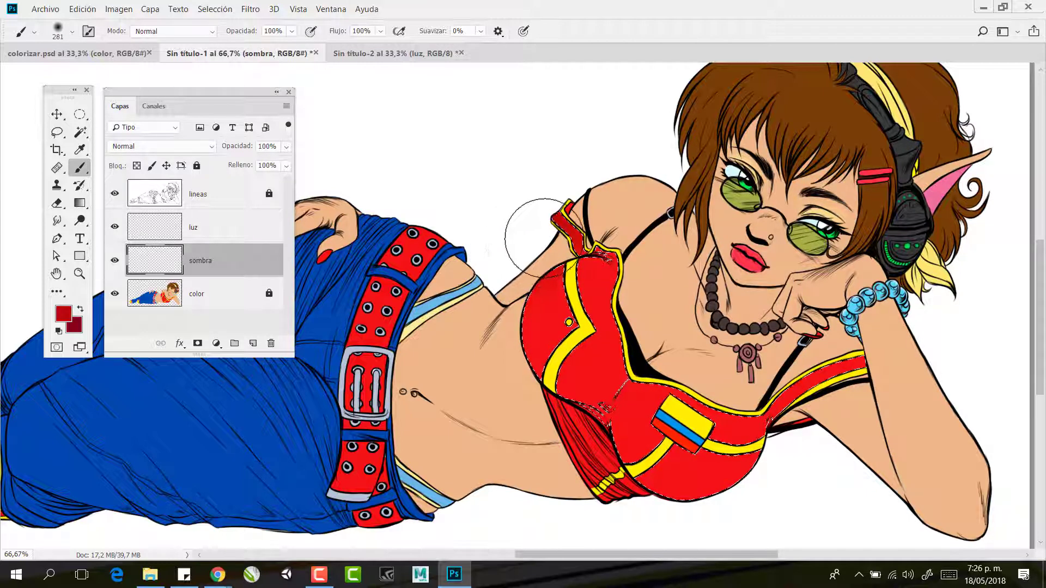
mouse_move(479, 349)
left_mouse_down()
mouse_move(507, 406)
mouse_move(550, 449)
left_mouse_up()
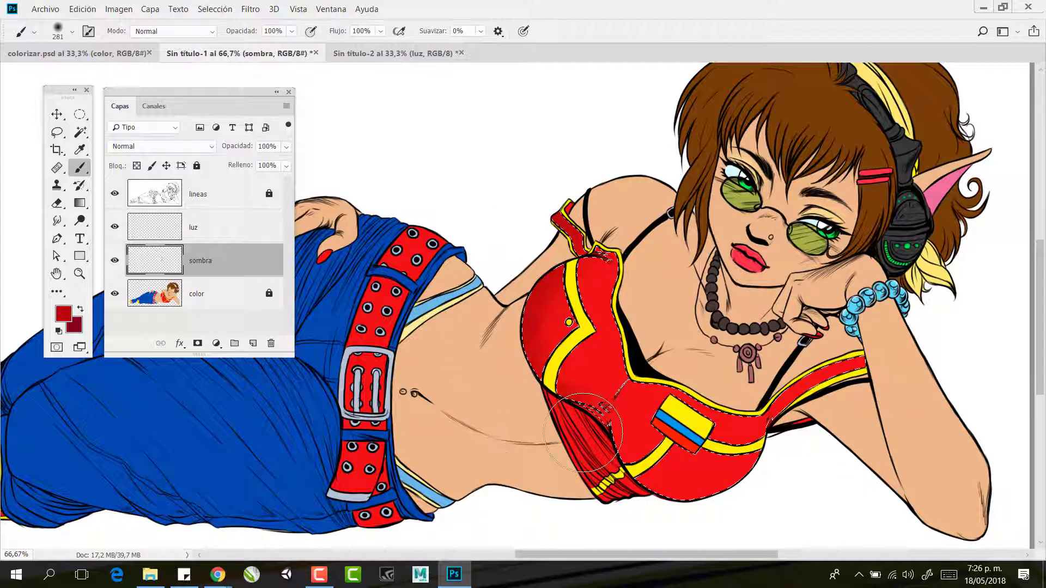
mouse_move(632, 537)
left_mouse_down()
mouse_move(592, 489)
mouse_move(707, 526)
mouse_move(693, 519)
mouse_move(799, 483)
mouse_move(694, 536)
mouse_move(561, 494)
left_mouse_up()
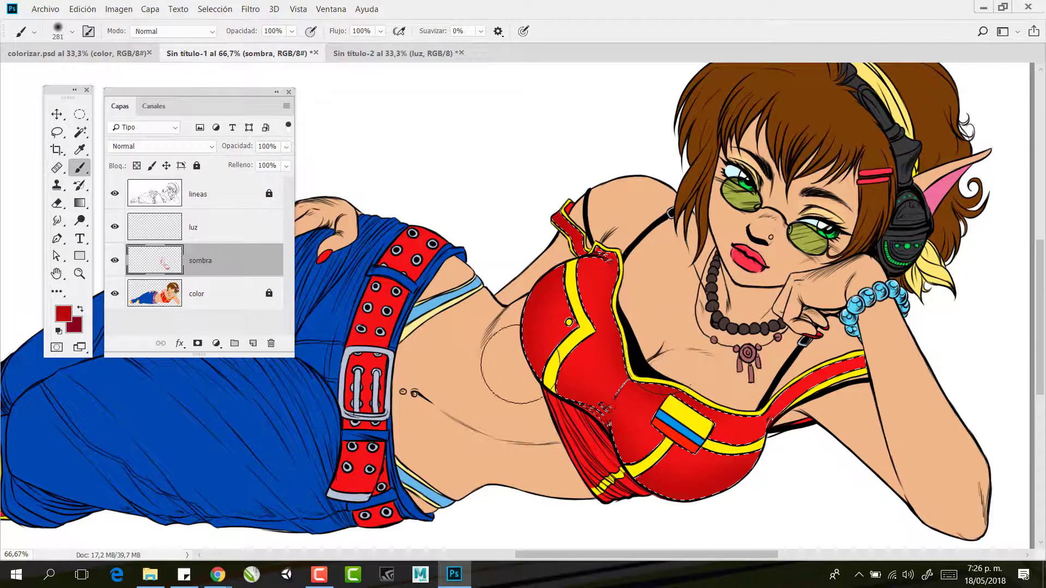
Deepen the shadows at the edges of the red top using a darker maroon foreground and a 142 px soft brush
left_click(71, 314)
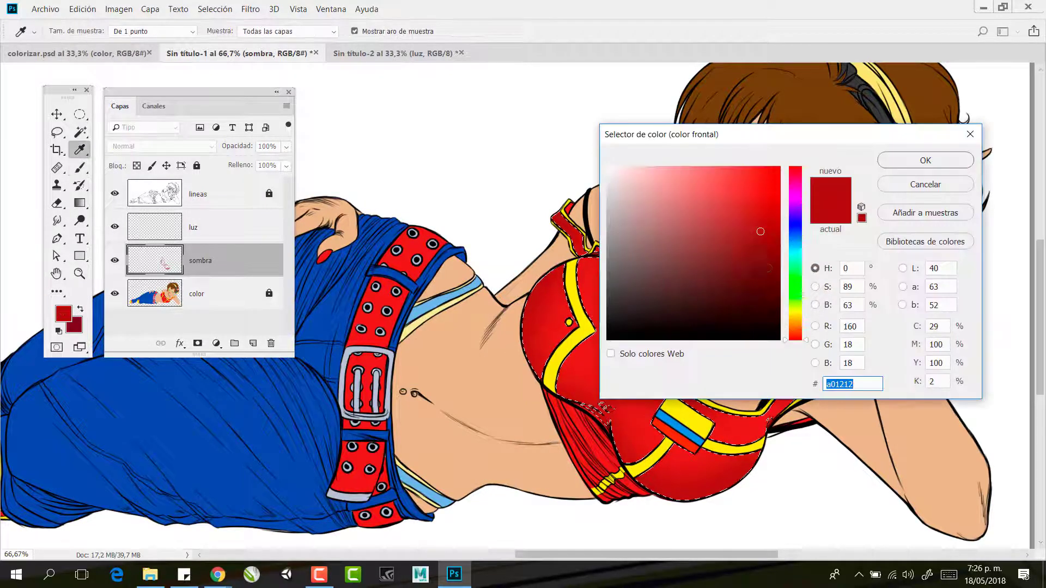
left_click(769, 277)
left_click(926, 160)
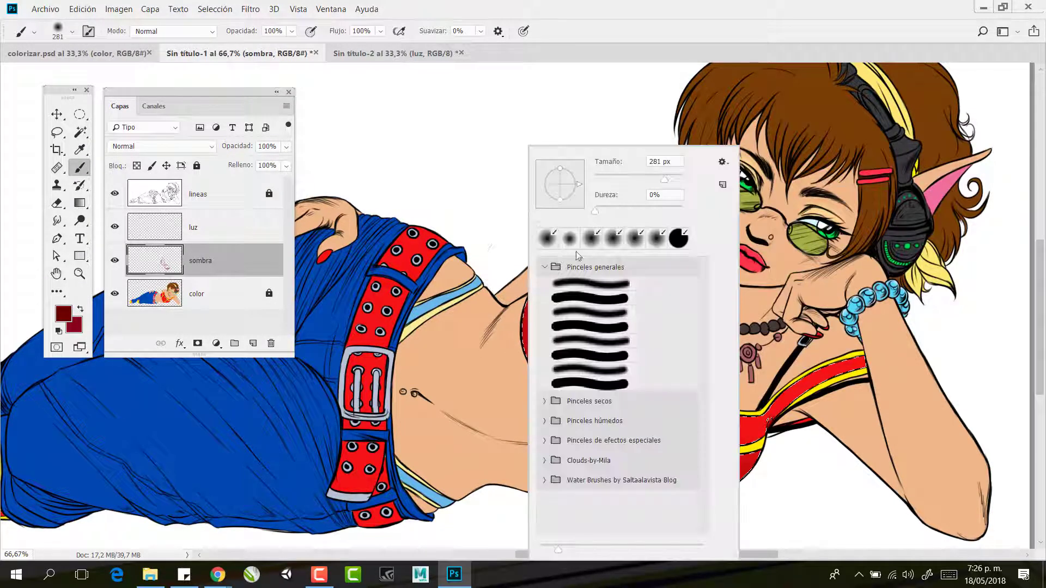
right_click(528, 249)
left_click_drag(650, 184, 597, 215)
left_click(492, 231)
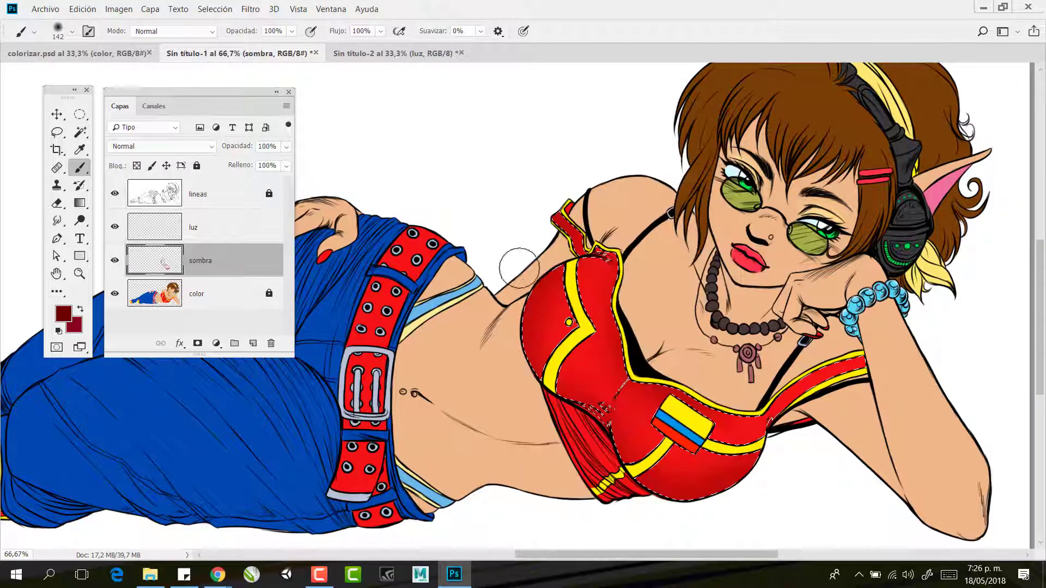
mouse_move(541, 259)
left_mouse_down()
mouse_move(520, 273)
mouse_move(508, 356)
left_mouse_up()
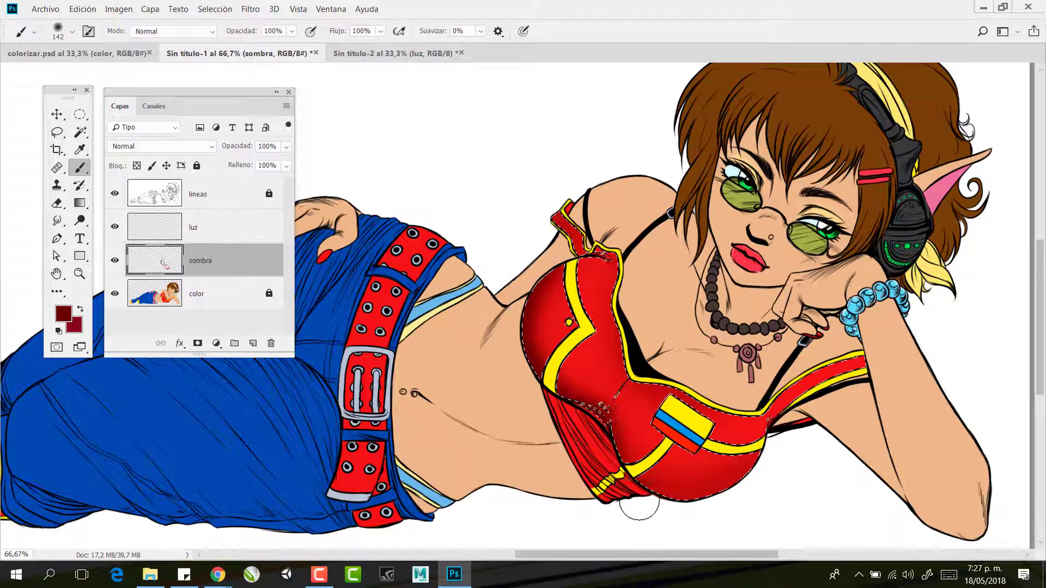
mouse_move(635, 499)
left_mouse_down()
mouse_move(750, 508)
mouse_move(758, 488)
left_mouse_up()
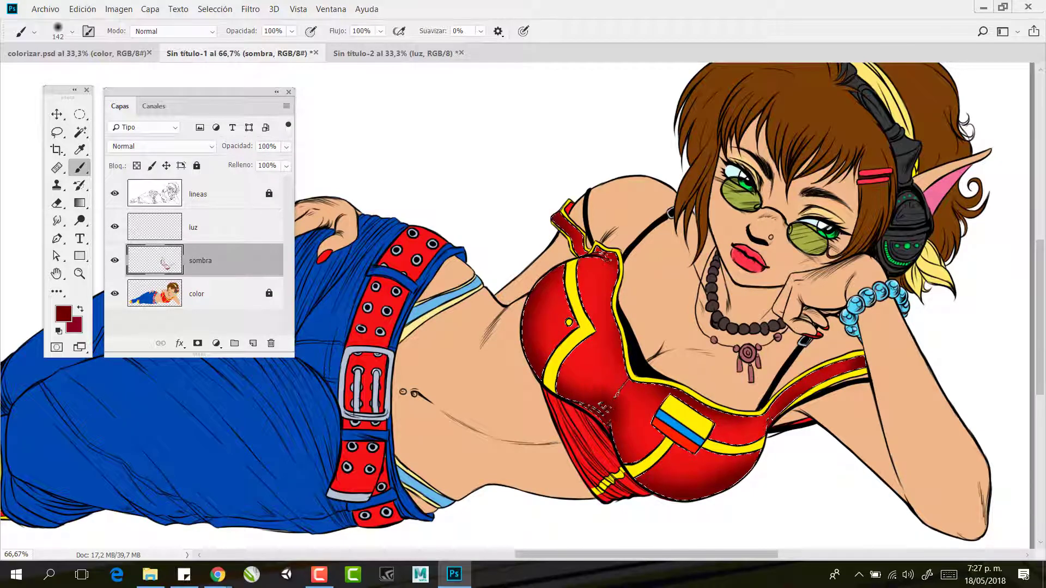
Darken the foreground to a near-black maroon and deepen the shadows on the red top with a 108 px soft brush
left_click(64, 310)
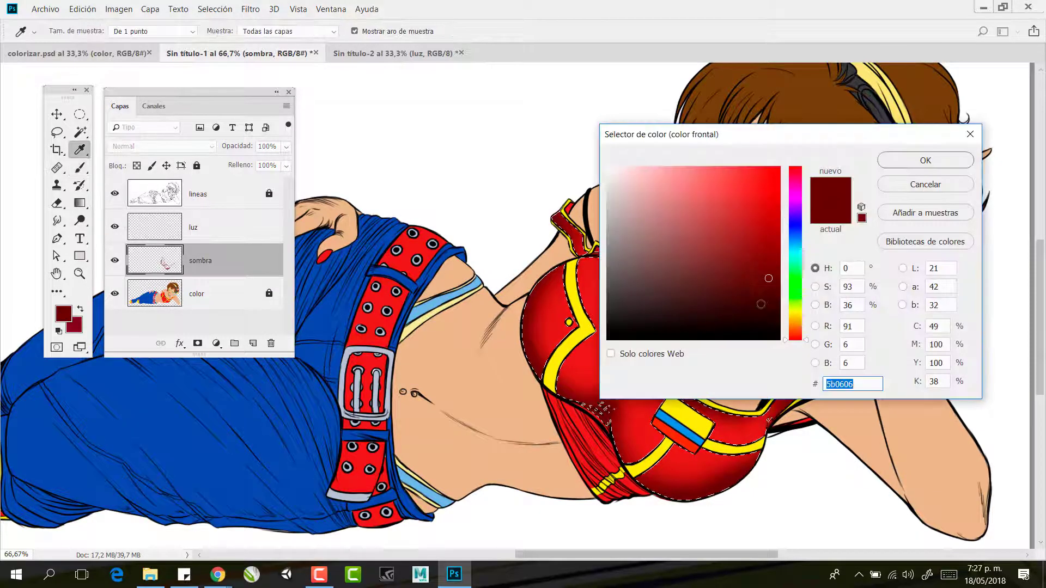
left_click(904, 160)
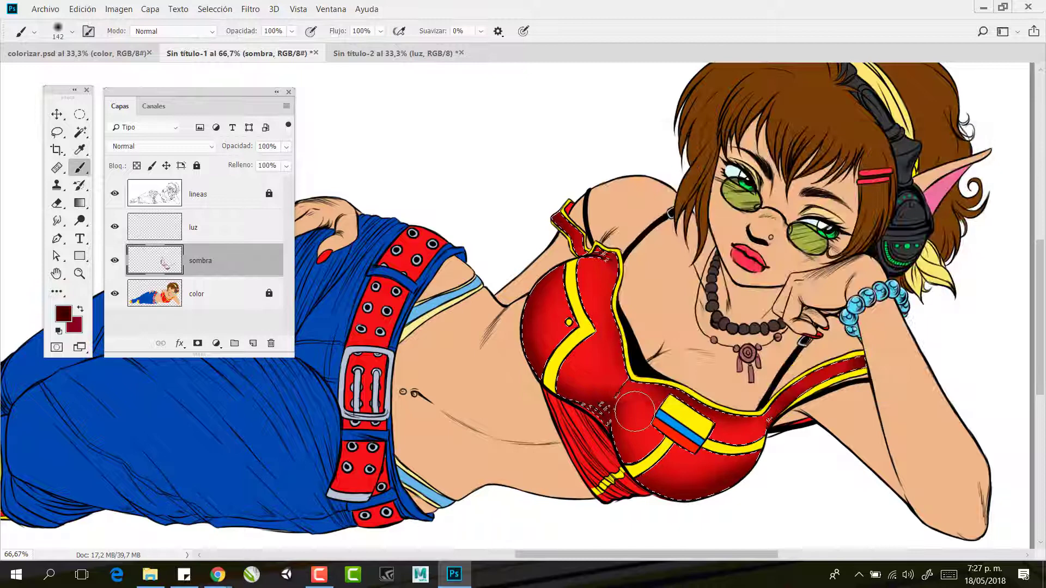
right_click(592, 428)
left_click_drag(714, 180, 710, 180)
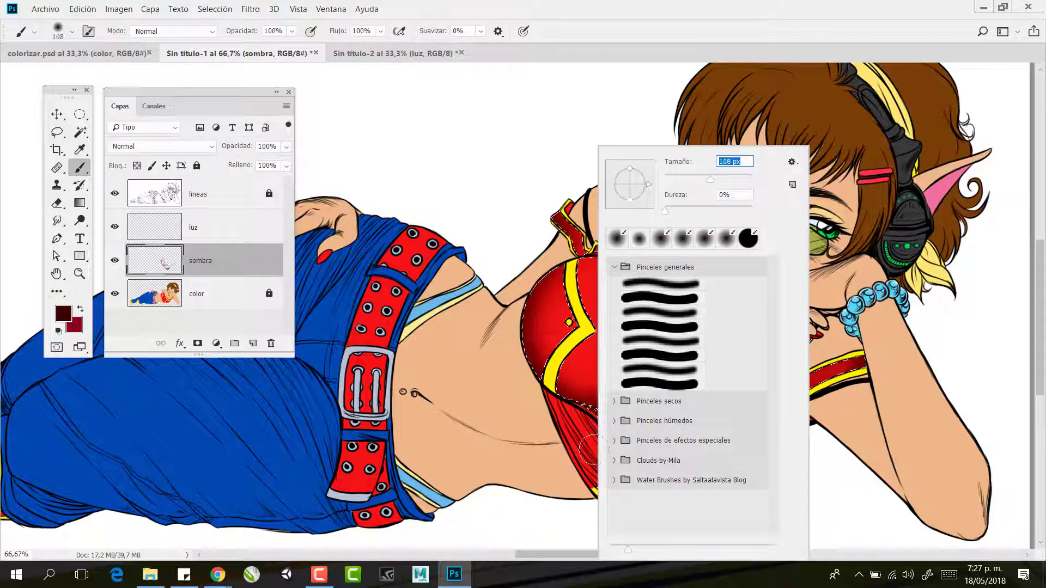
left_click(589, 420)
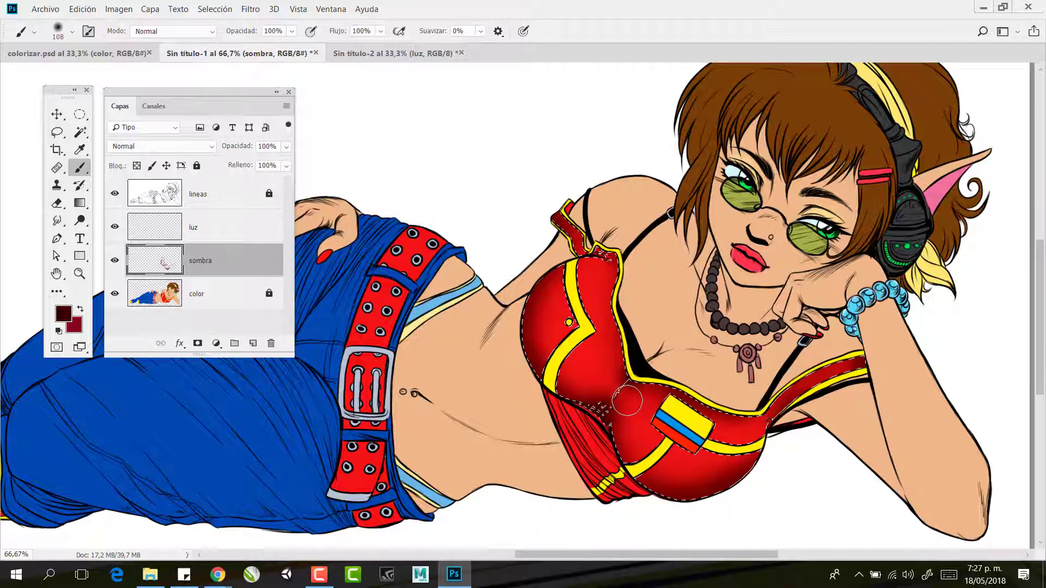
Blend the dark shadows on the red top's lower and upper edges with the Smudge tool at 24% strength
left_click(58, 221)
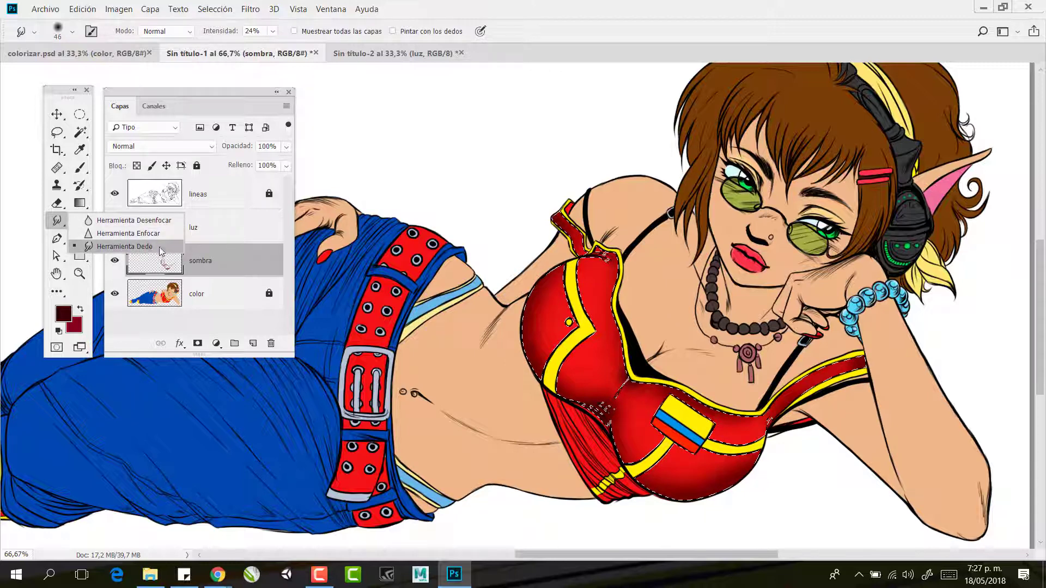
left_click(161, 251)
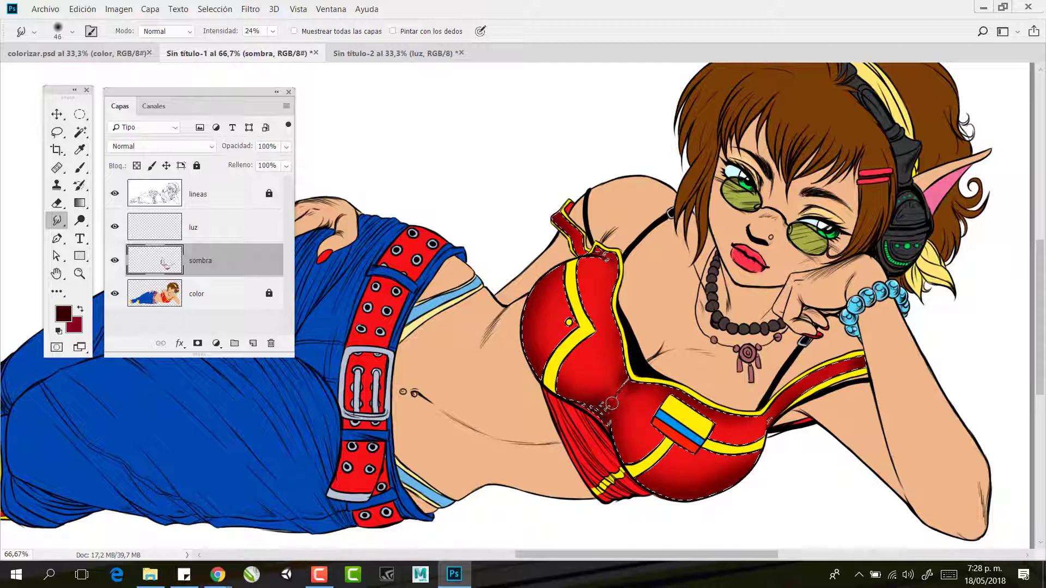
key("b")
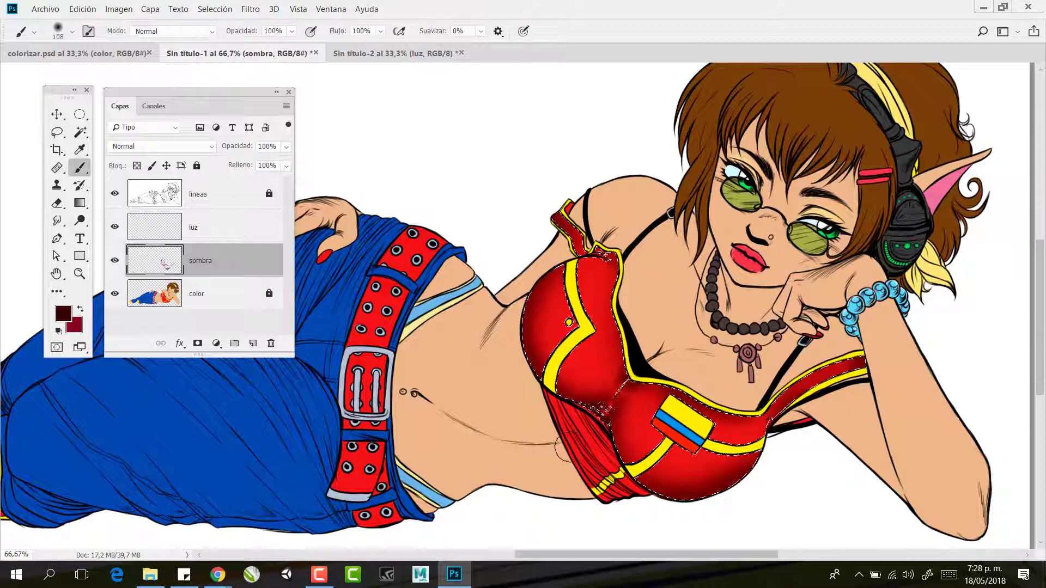
left_click(57, 220)
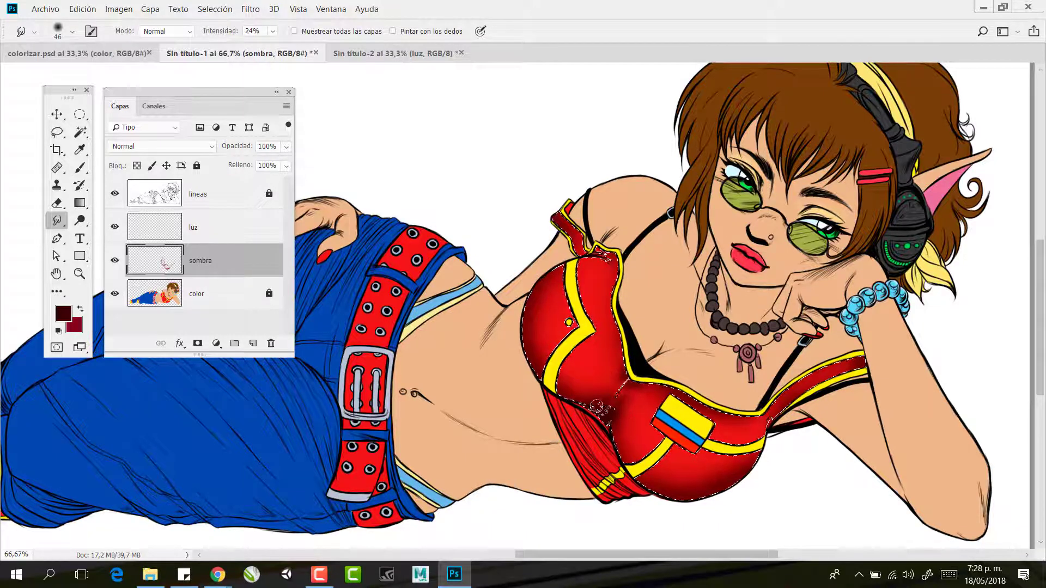
key("b")
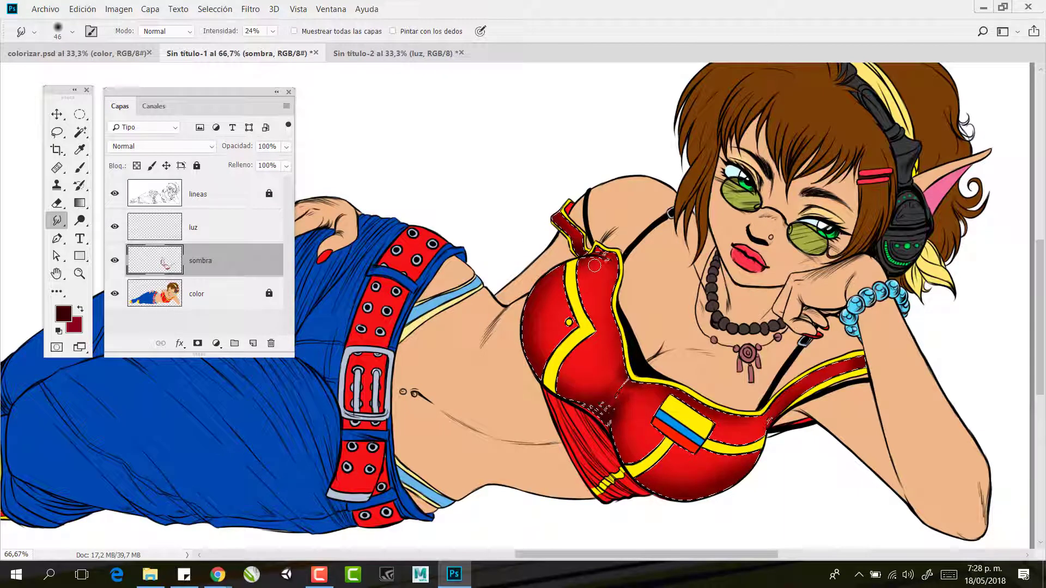
left_click_drag(606, 262, 592, 257)
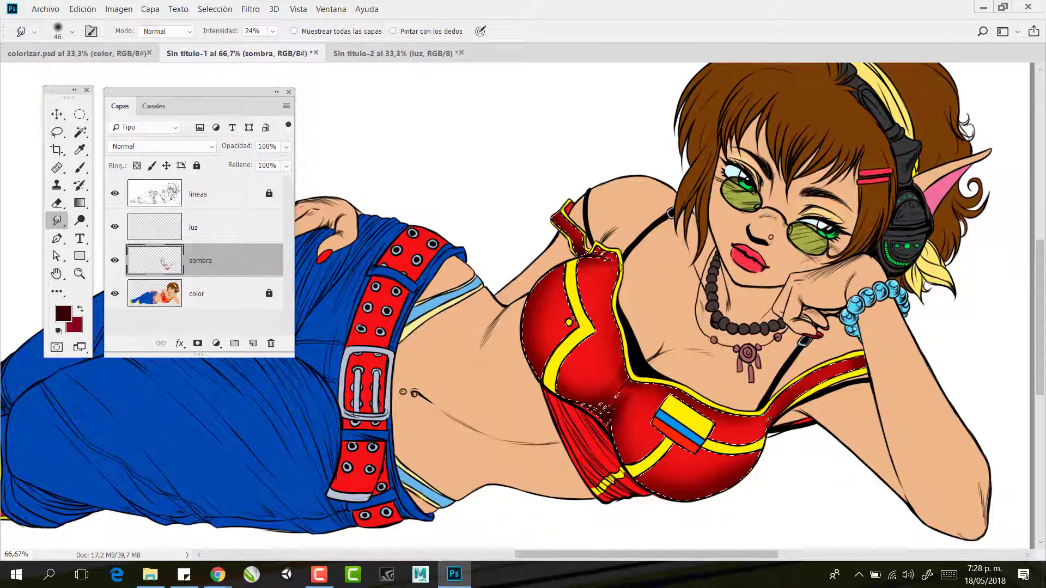
On the luz layer, sample the top's red and lighten the foreground to a light coral red
left_click(218, 232)
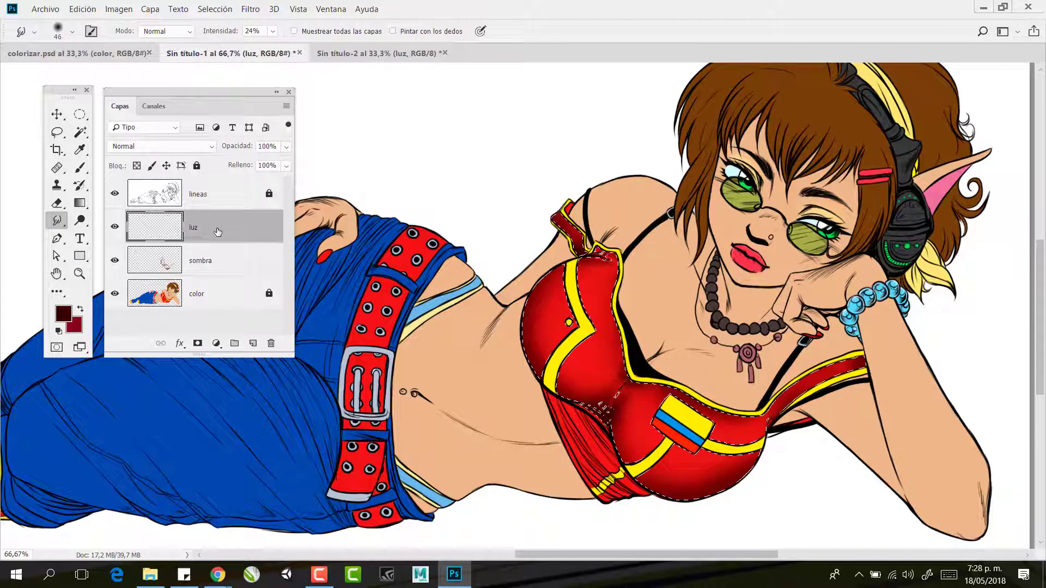
left_click(80, 150)
left_click(597, 302)
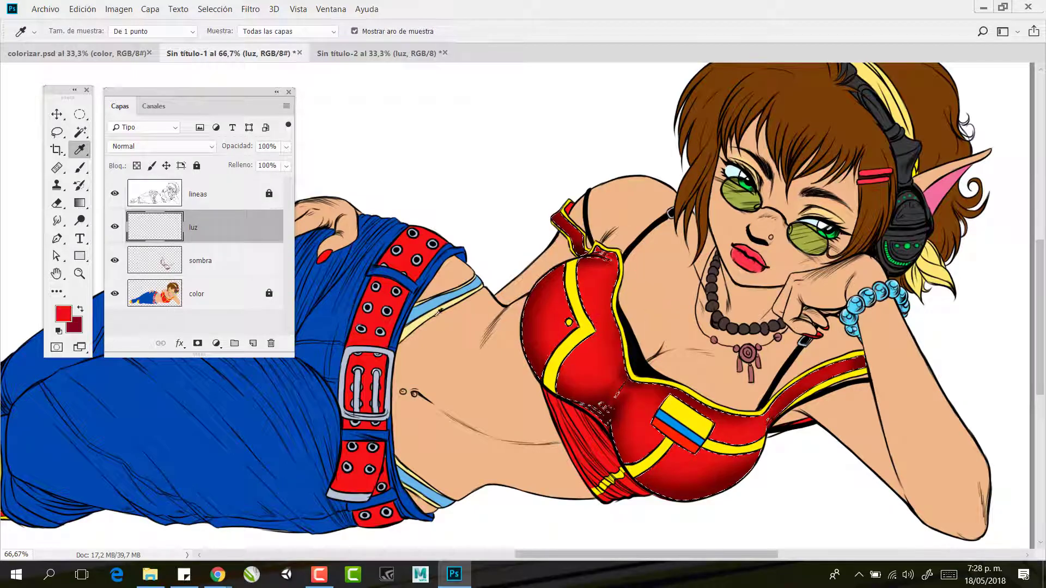
left_click(61, 316)
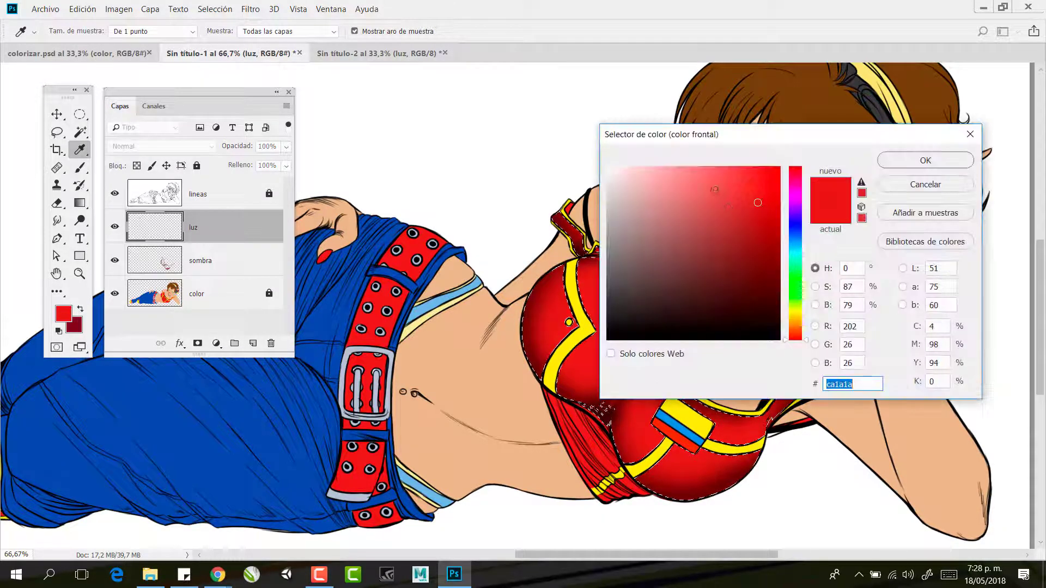
left_click(714, 189)
left_click(928, 164)
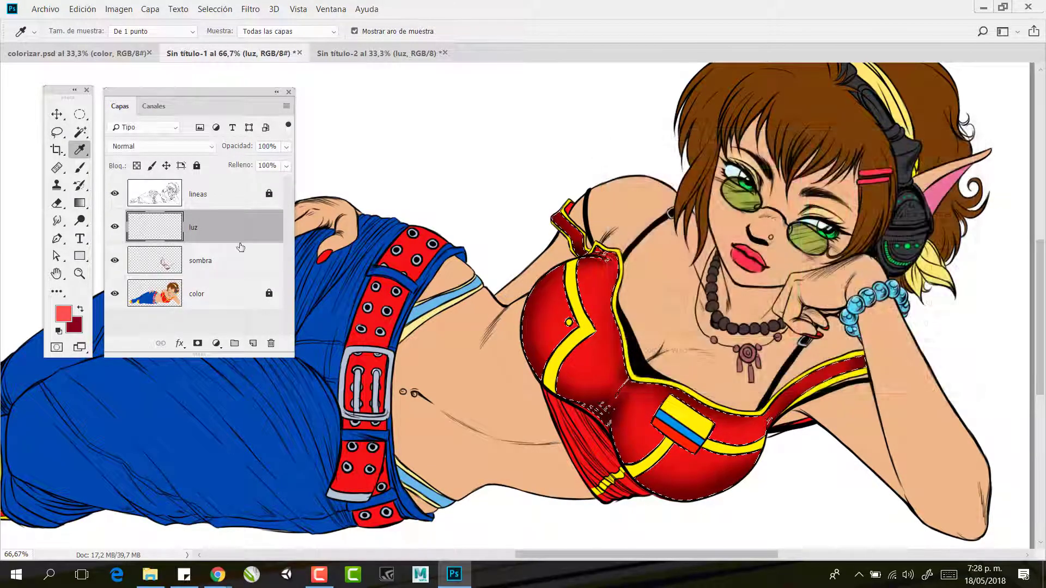
Paint soft coral highlights on the raised areas of the red top with a 195 px brush
left_click(86, 169)
right_click(597, 147)
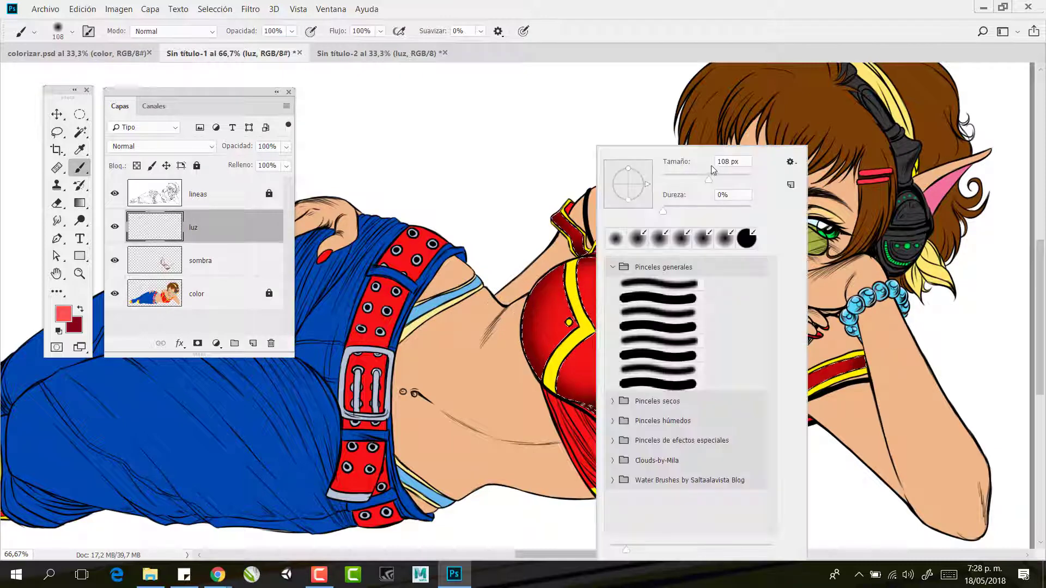
left_click(724, 182)
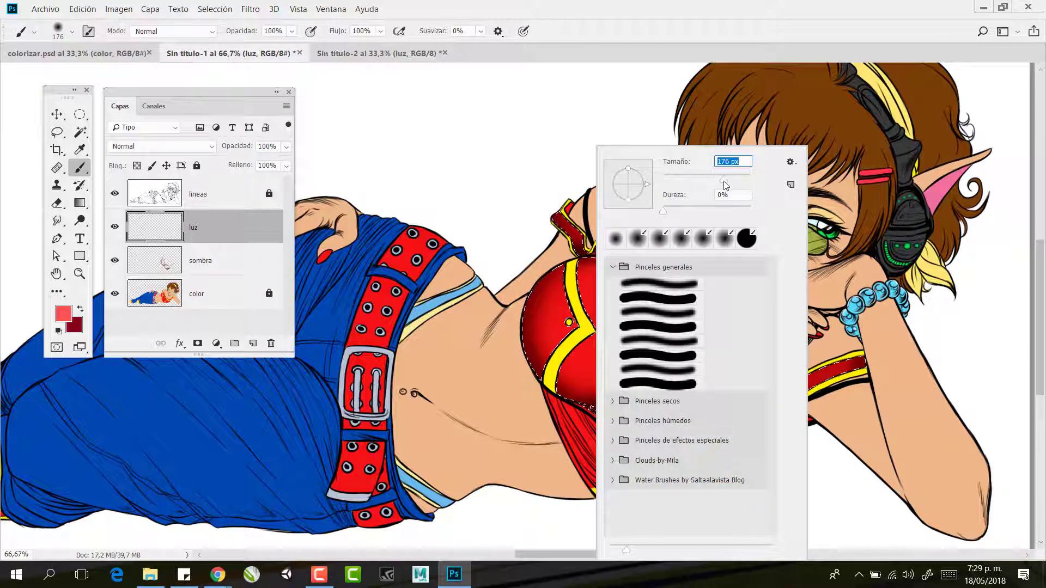
key("Return")
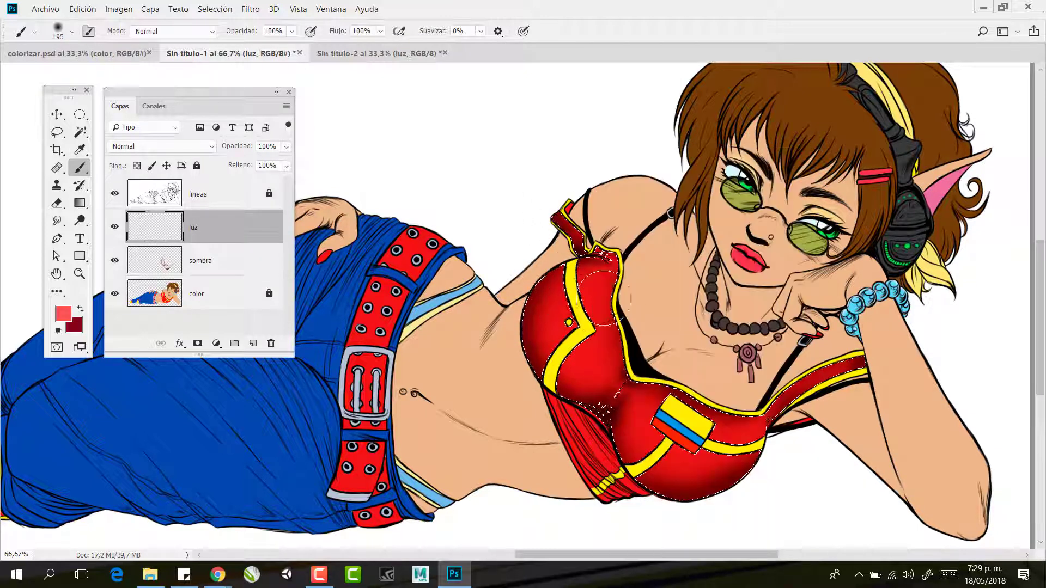
left_click(601, 349)
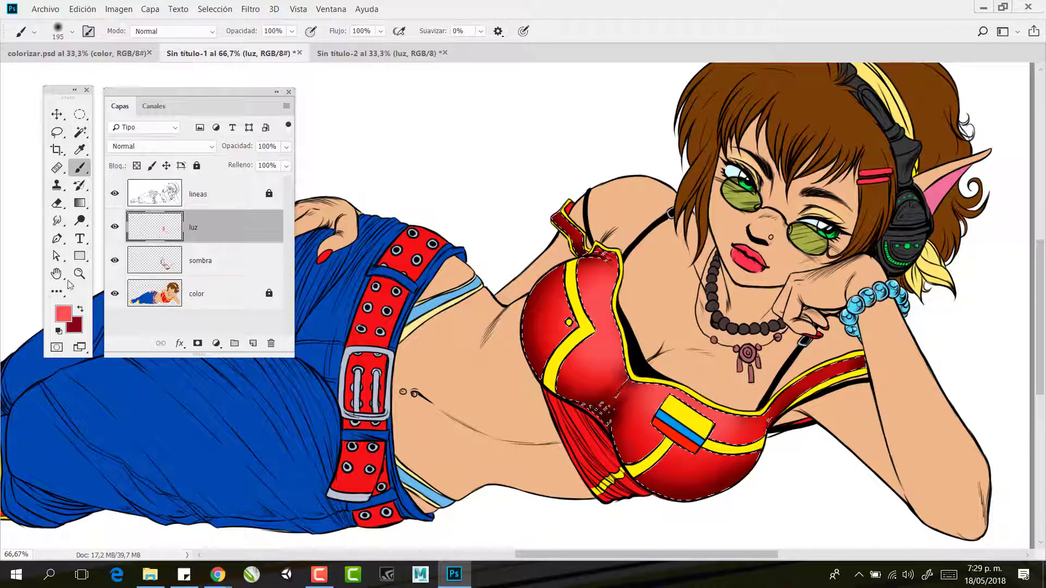
Lighten the foreground to pale pink, try a full-opacity highlight on the red top, and undo that stroke
left_click(63, 314)
left_click(665, 183)
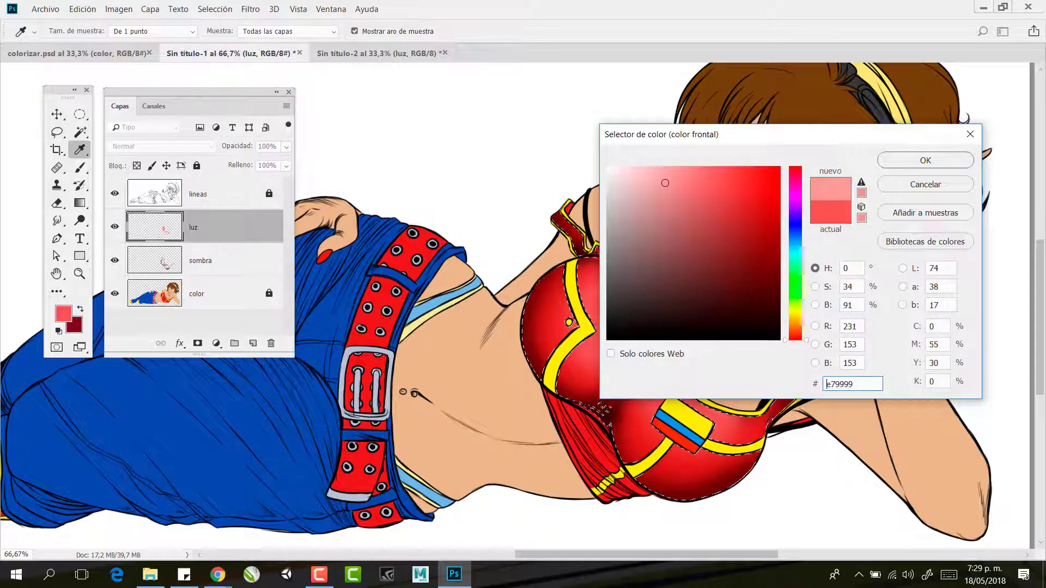
left_click(910, 160)
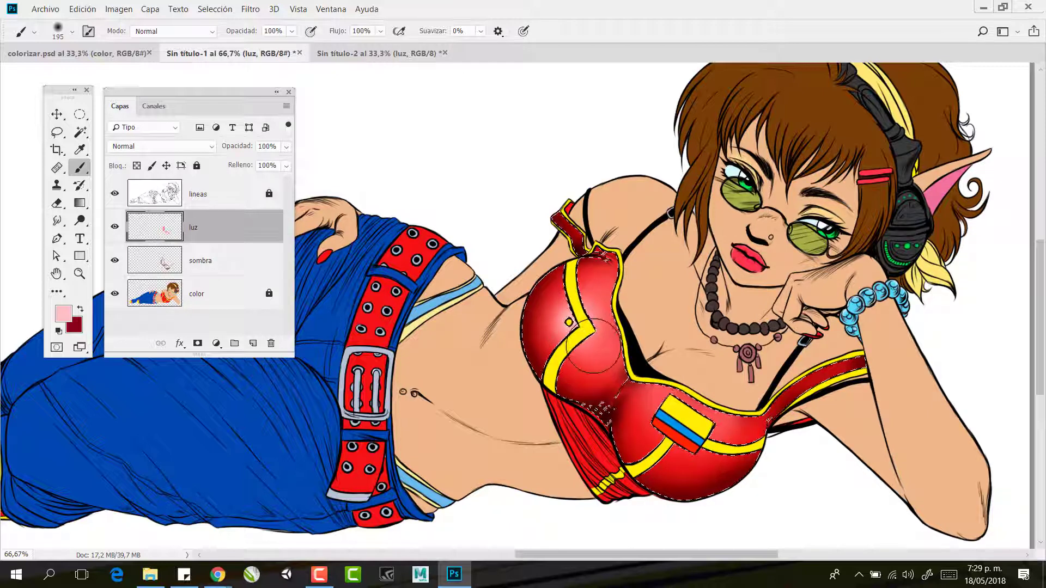
key("ctrl+z")
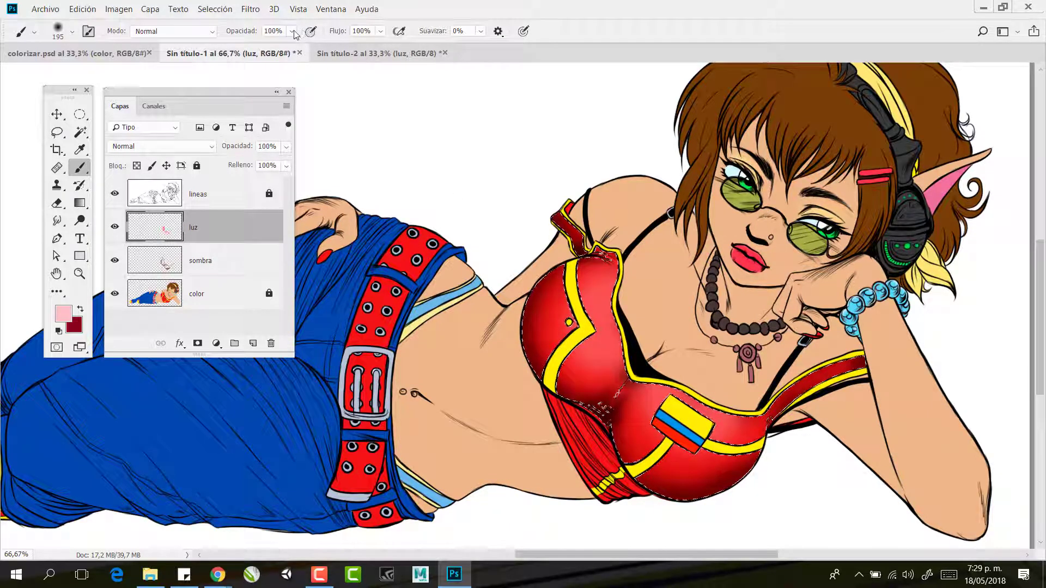
Paint pale pink highlights on the red top at 58% brush opacity and blend them with the Smudge tool
left_click(292, 31)
left_click_drag(294, 51, 281, 51)
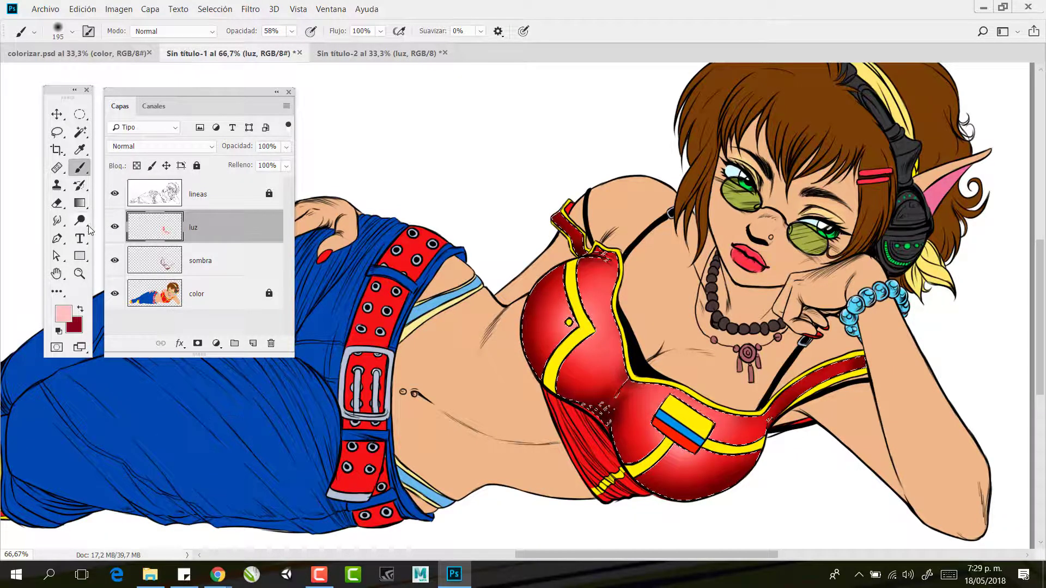
left_click(59, 221)
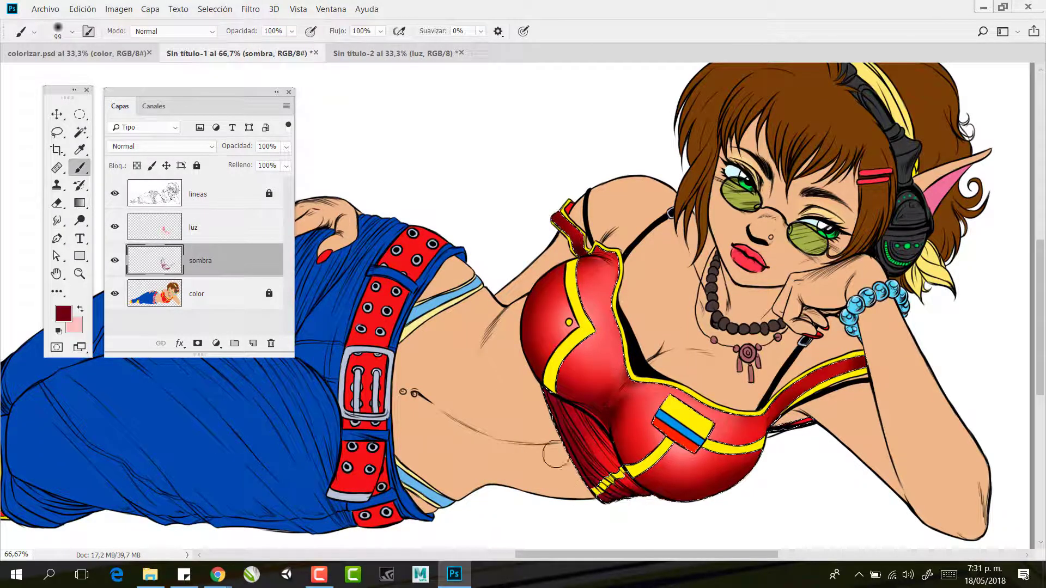
On the luz layer, paint thin pale pink reflected light along the red top's edges with a 74 px soft brush
left_click(225, 226)
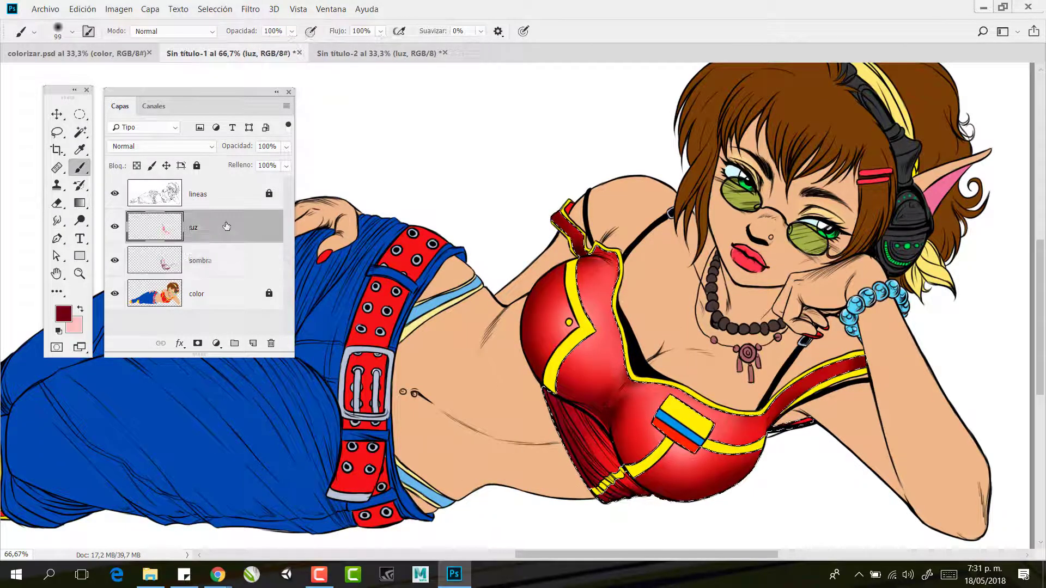
key("x")
right_click(611, 145)
left_click_drag(763, 162, 747, 163)
left_click(547, 265)
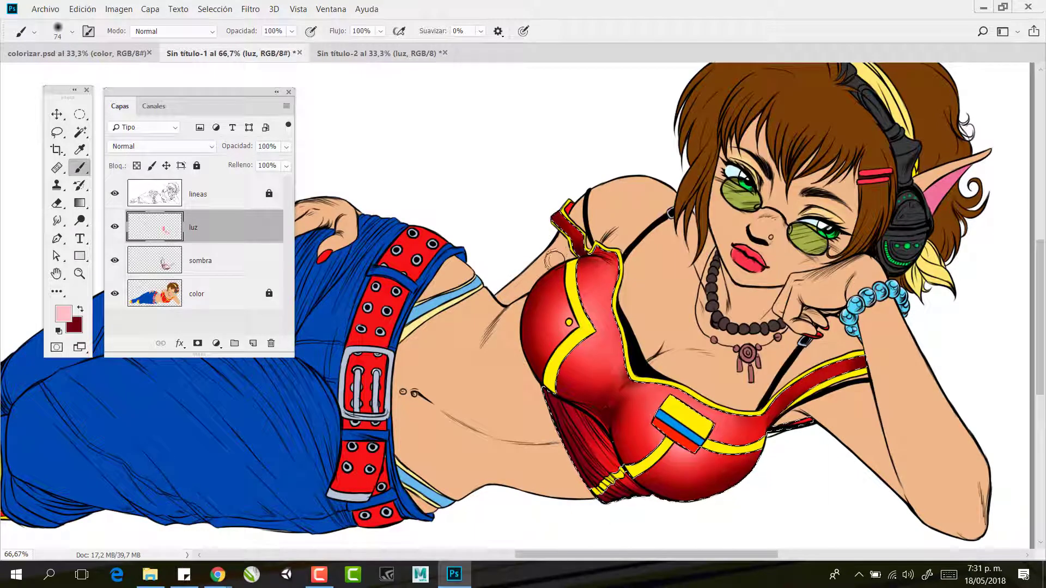
key("alt+bracketright")
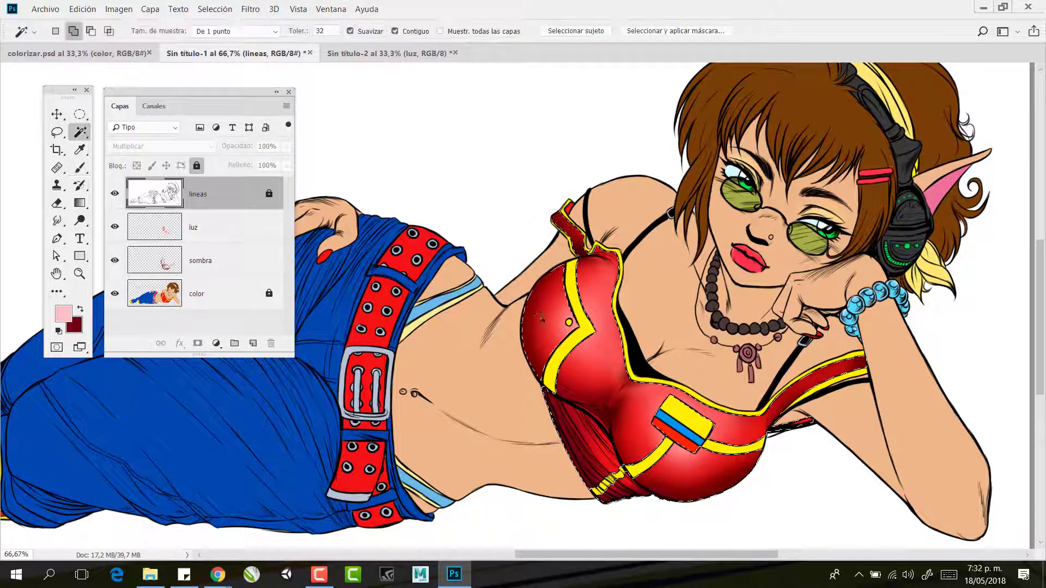
key("alt+bracketleft")
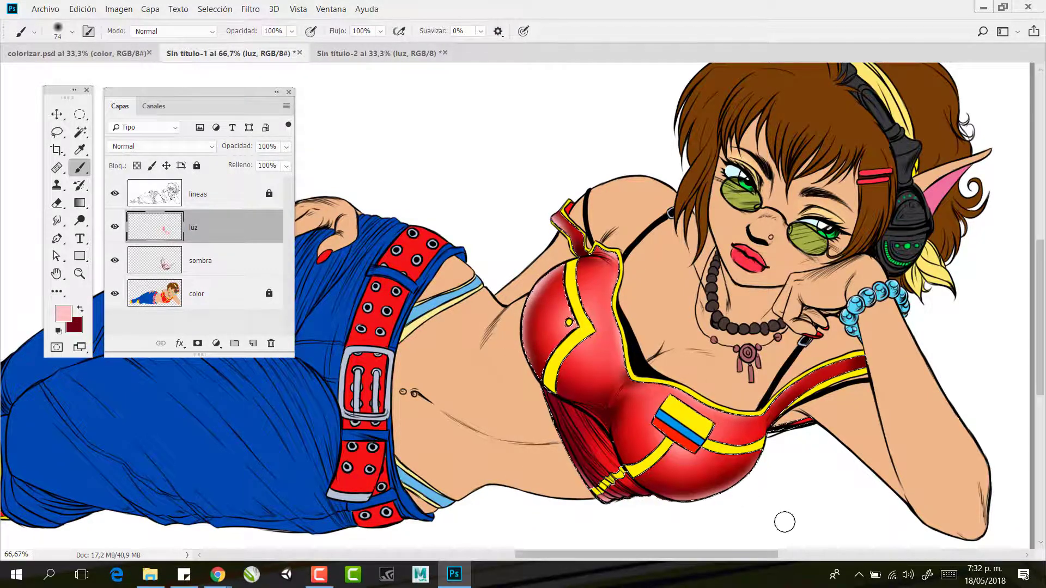
Select the skin areas of the torso, chest and arms from the lineas layer using the Magic Wand at tolerance 32
left_click(80, 132)
left_click(216, 197)
left_click(80, 132)
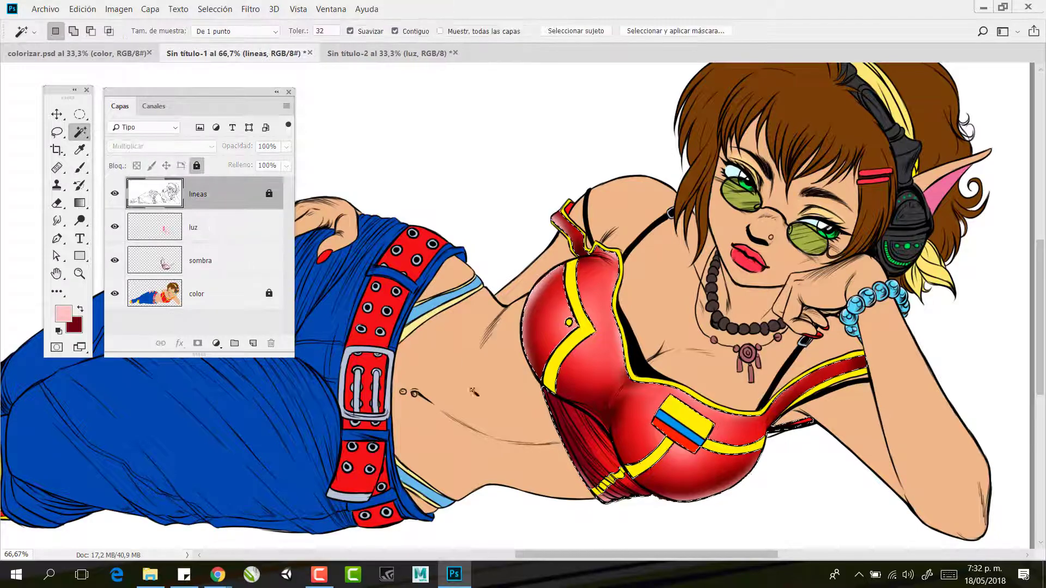
left_click(437, 345)
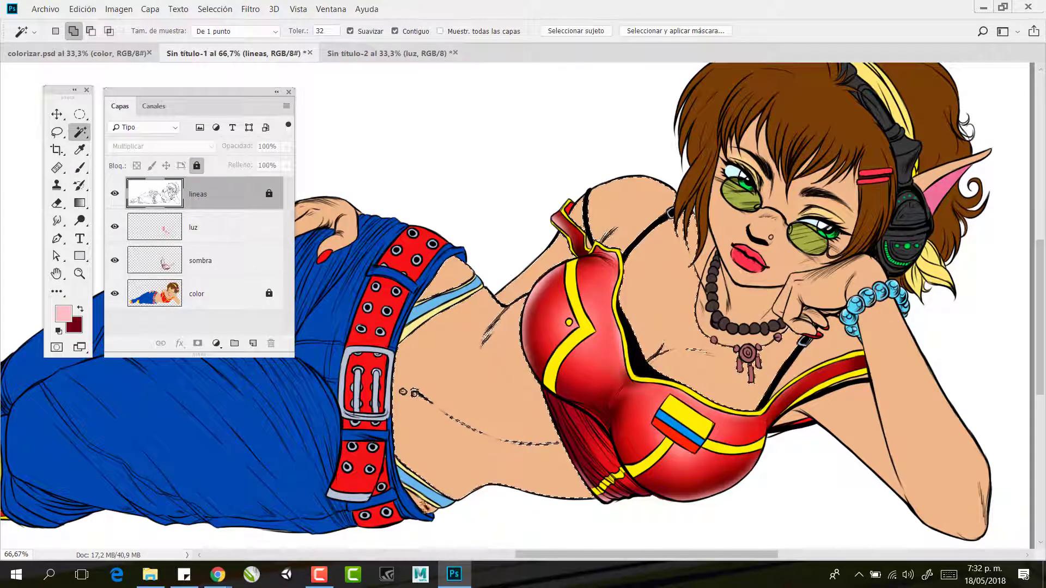
On the sombra layer, sample the abdomen's skin tone and shift the foreground to a slightly darker orange tan
left_click(209, 258)
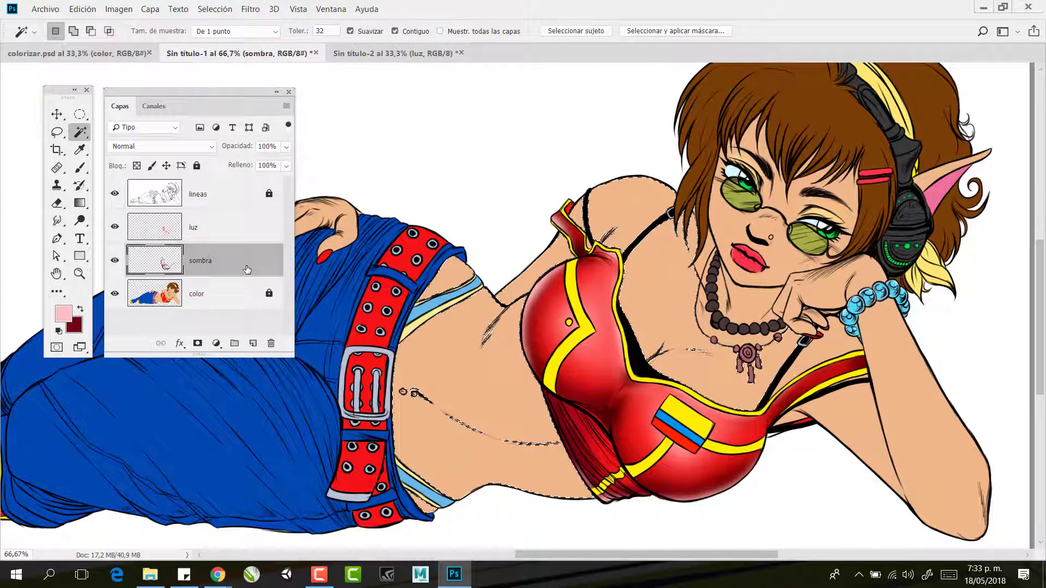
left_click(83, 156)
left_click(443, 339)
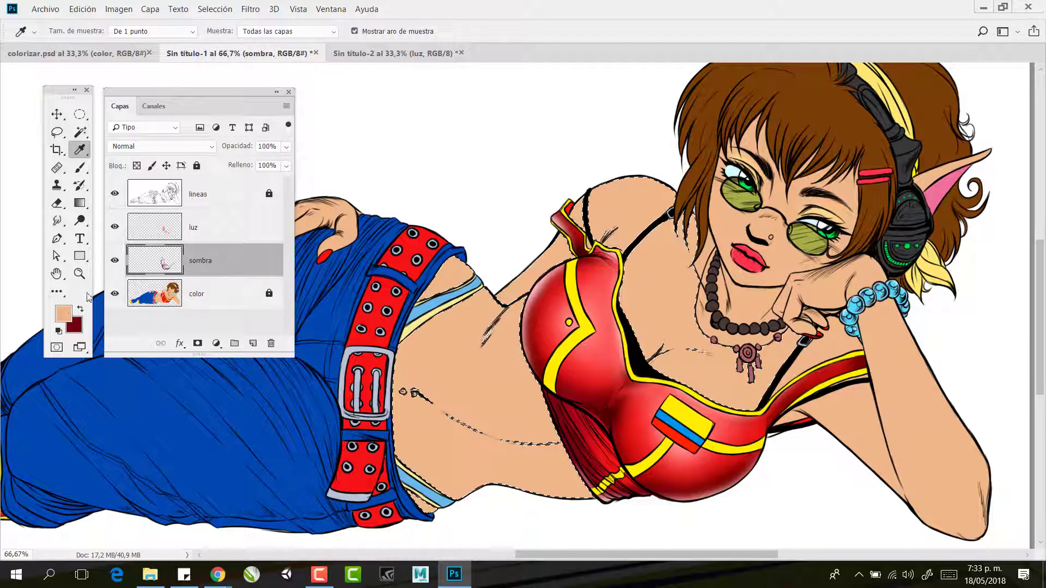
left_click(69, 321)
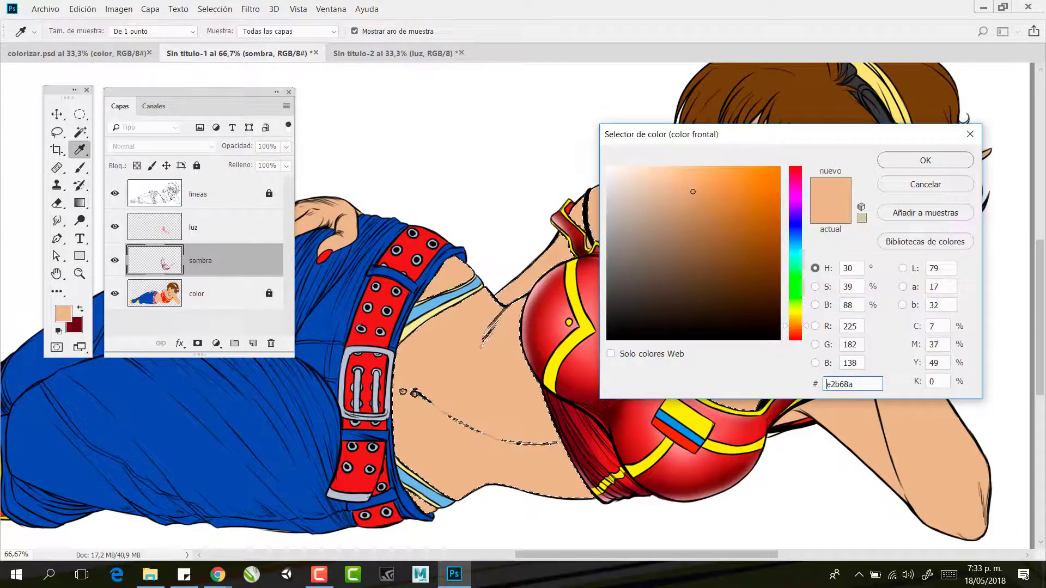
left_click(915, 160)
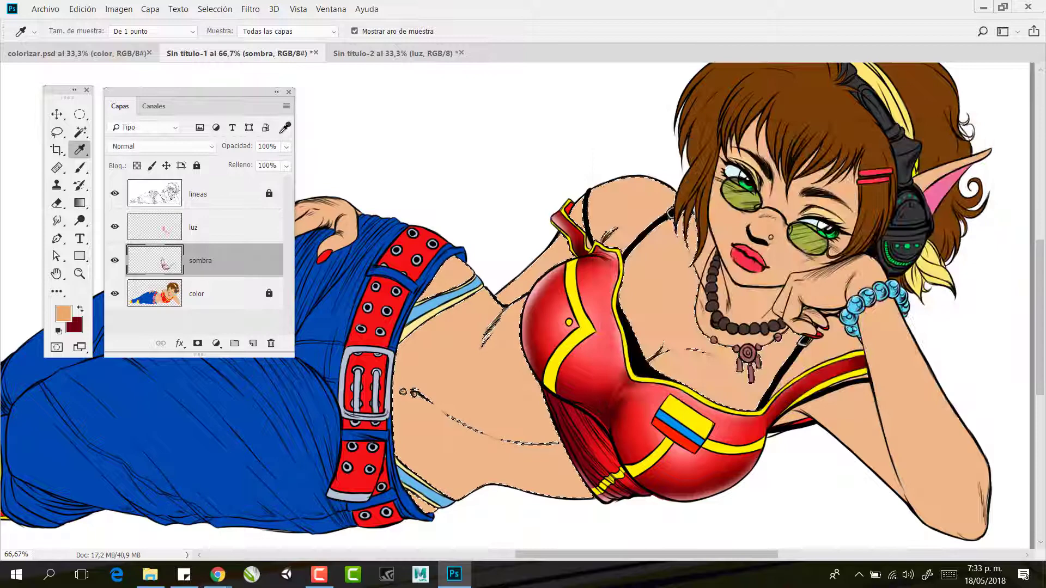
On the sombra layer, paint soft orange-tan shadows on the abdomen with a 201 px brush at 52% opacity
left_click(79, 167)
right_click(500, 256)
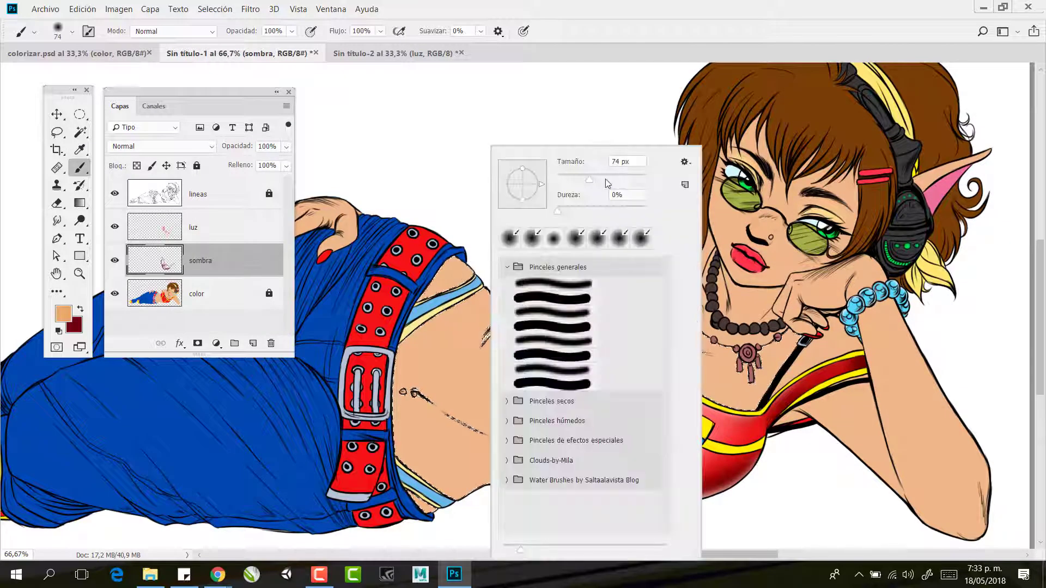
left_click_drag(608, 183, 623, 180)
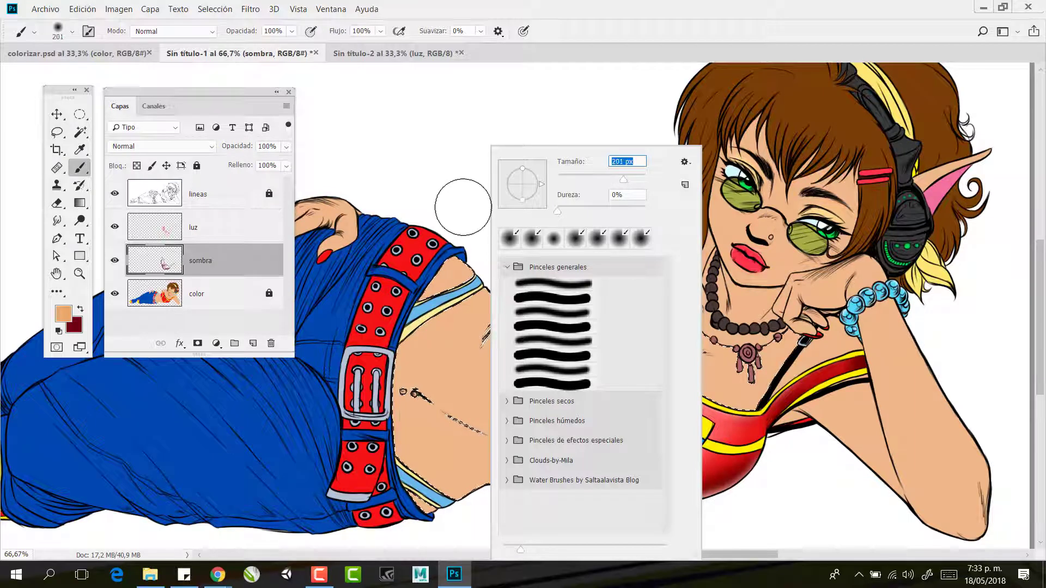
left_click(291, 31)
left_click(275, 47)
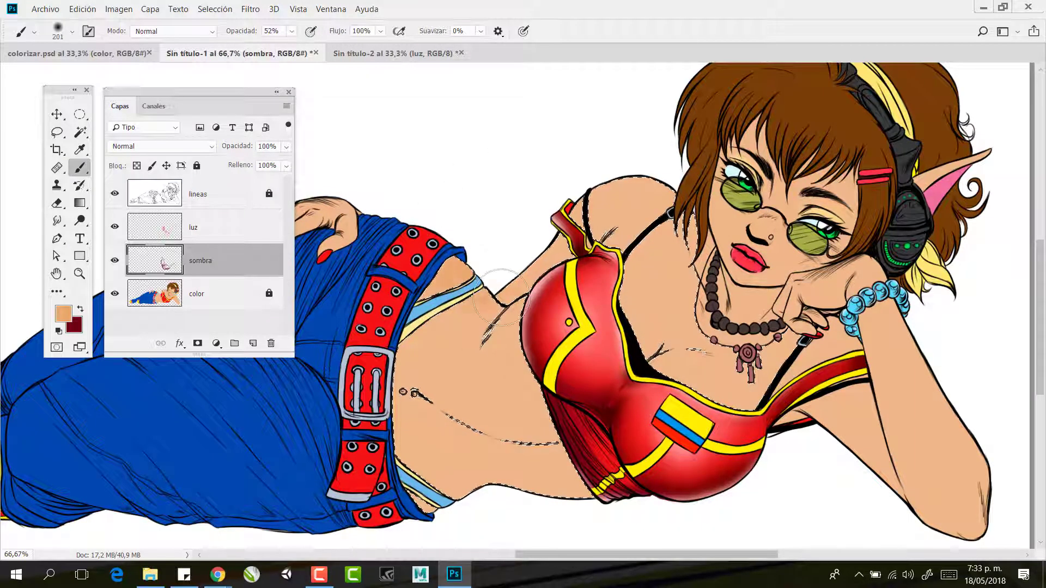
left_click_drag(500, 297, 454, 319)
Deepen the skin shadows on the torso, shoulder and chest with a darker brown, using a 170 px brush at 100% opacity
left_click(291, 31)
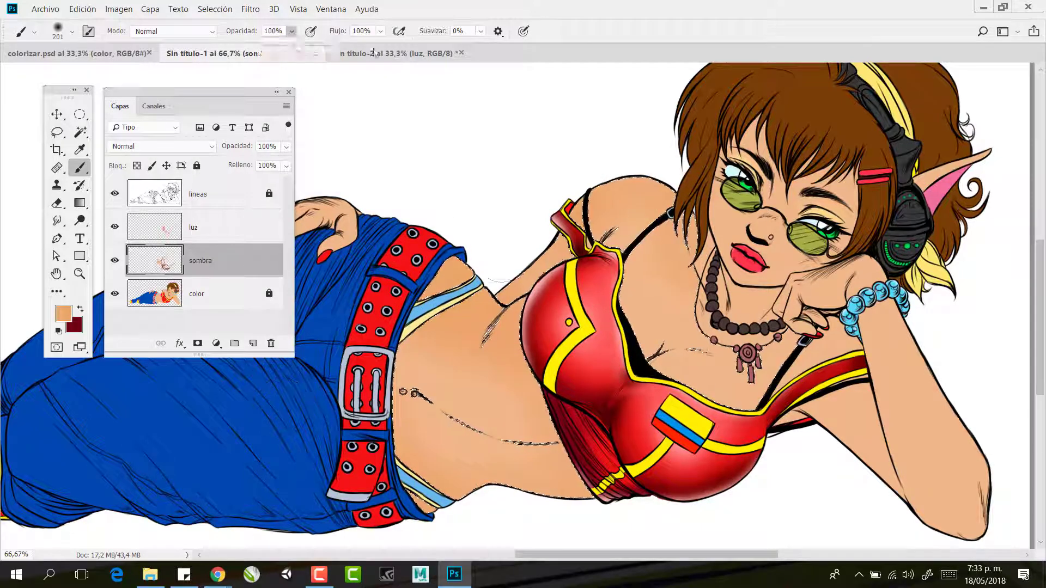
left_click(332, 48)
left_click(63, 314)
left_click(712, 189)
left_click(950, 152)
right_click(494, 220)
left_click(544, 251)
mouse_move(461, 237)
left_mouse_down()
mouse_move(490, 326)
mouse_move(498, 316)
mouse_move(513, 338)
left_mouse_up()
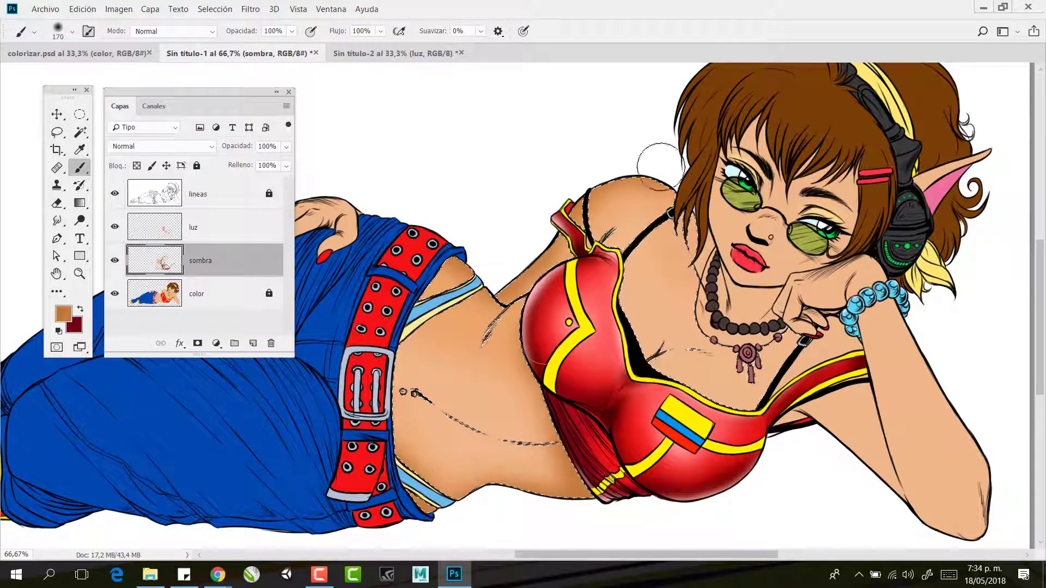
On the luz layer, paint light peach highlights on the skin with soft brushes of 80 px and 148 px
left_click(193, 228)
left_click(64, 314)
left_click(661, 175)
left_click(922, 158)
right_click(462, 148)
left_click_drag(518, 182, 506, 182)
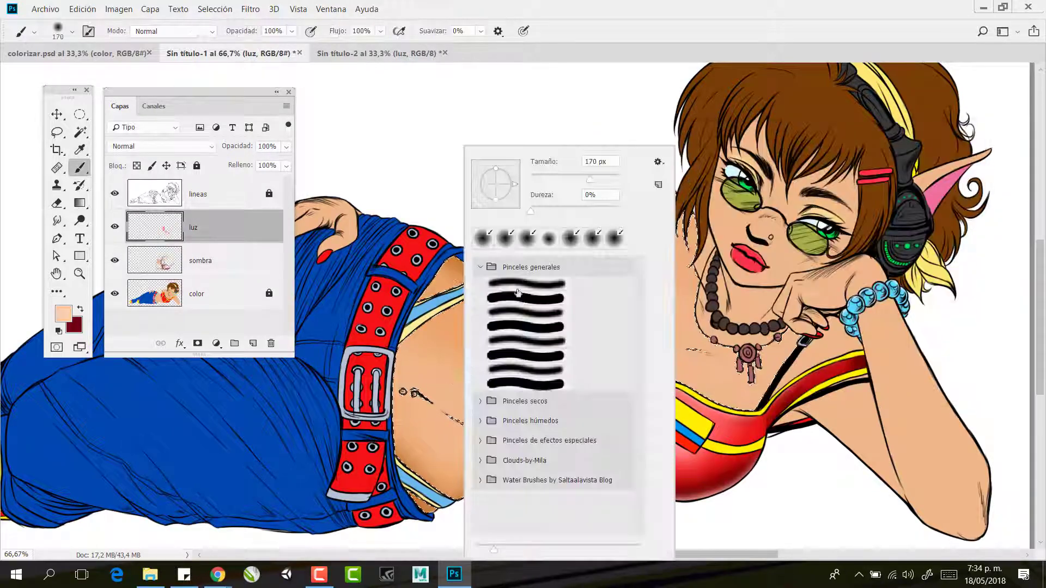
key("Return")
left_click_drag(549, 249, 495, 300)
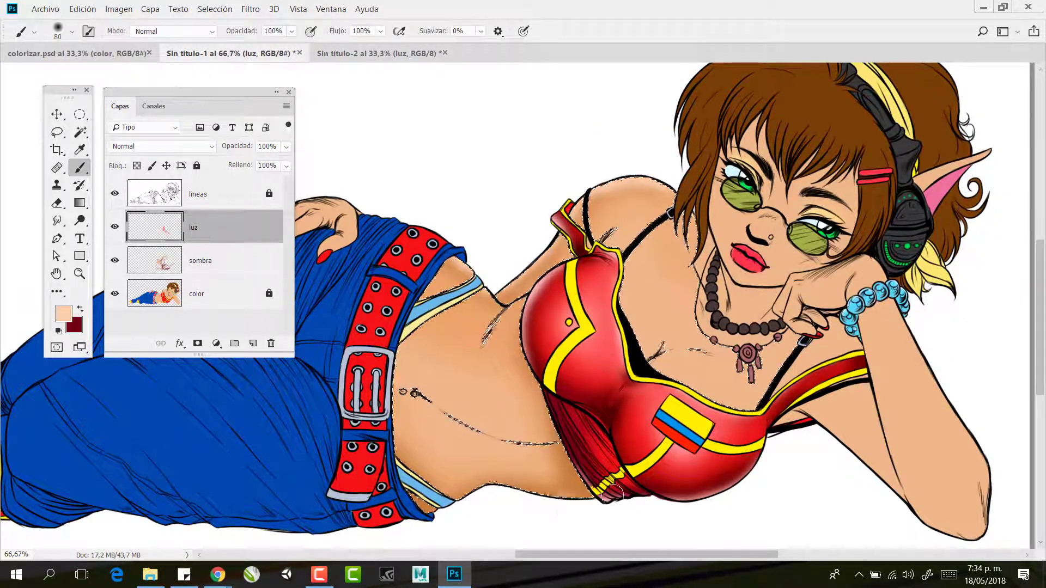
right_click(448, 146)
left_click_drag(491, 182, 499, 183)
left_click(495, 120)
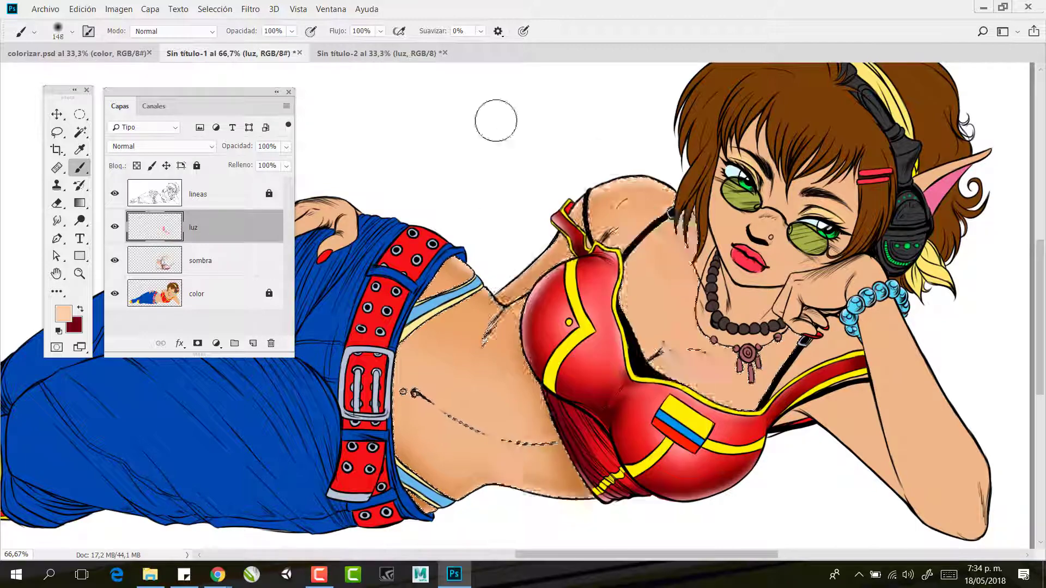
Paint paler peach highlights on the abdomen, shoulder, chest and arm with a 201 px brush at 61% opacity
left_click(63, 314)
left_click(924, 160)
left_click(292, 31)
left_click_drag(308, 46, 283, 46)
right_click(510, 154)
left_click_drag(631, 181, 637, 181)
type("201")
key("Return")
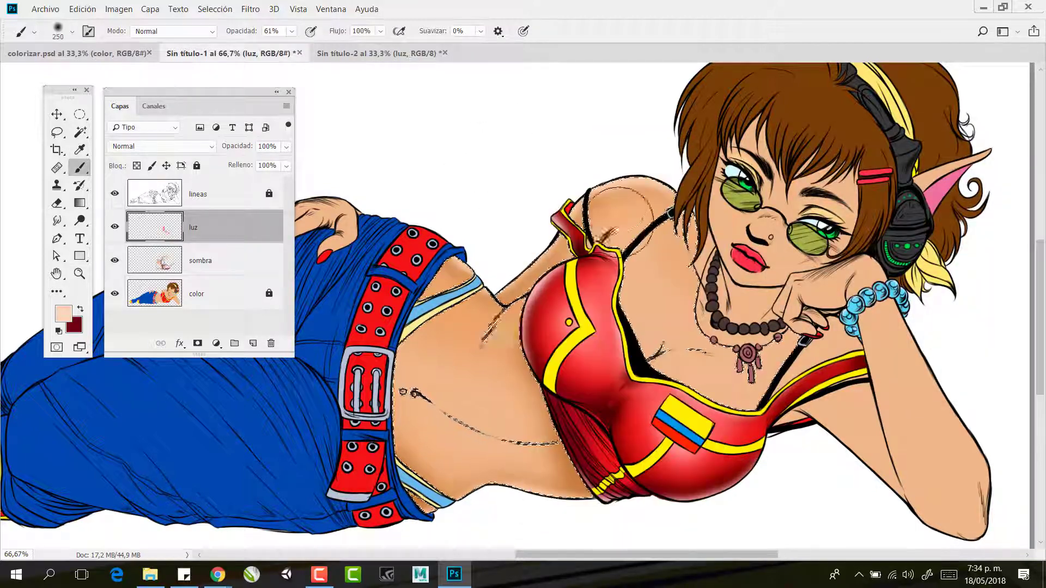
mouse_move(518, 283)
left_mouse_down()
mouse_move(499, 408)
mouse_move(523, 261)
mouse_move(490, 327)
mouse_move(432, 361)
mouse_move(561, 245)
left_mouse_up()
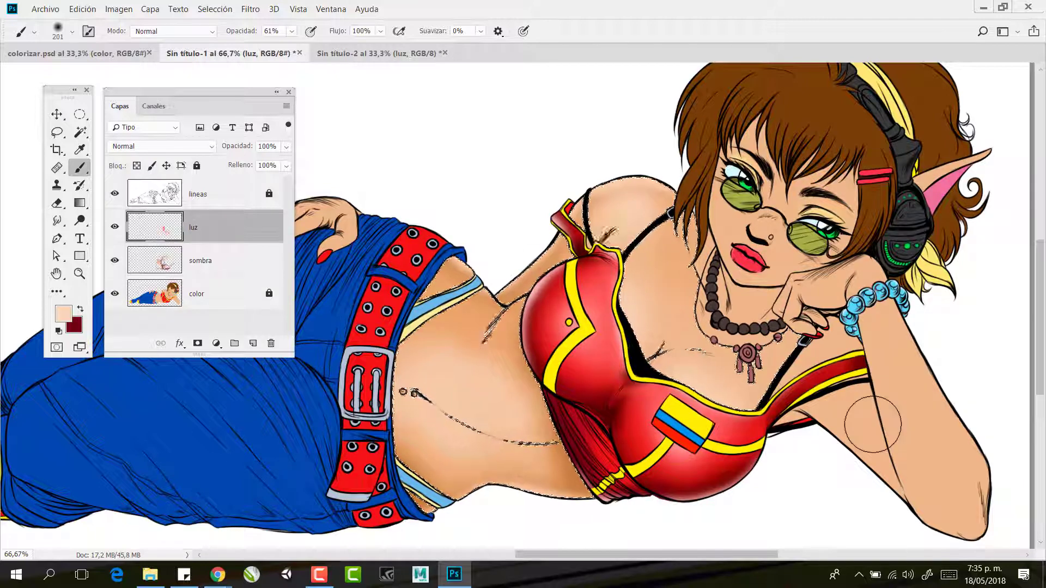
left_click_drag(436, 327, 783, 300)
Select the blue jeans from the color layer with the Magic Wand
left_click(197, 293)
left_click(80, 132)
left_click(520, 279)
On the sombra layer, paint dark blue shadows over both legs of the jeans with a 201 px brush at 61% opacity
left_click(63, 314)
left_click(795, 232)
left_click(761, 271)
key("Return")
key("b")
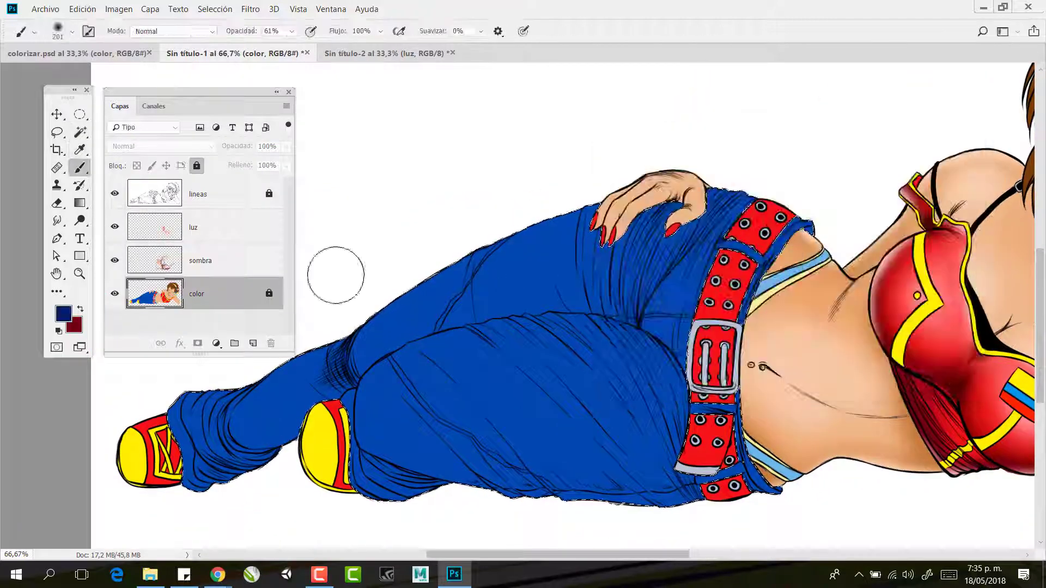
left_click(207, 260)
mouse_move(652, 329)
left_mouse_down()
mouse_move(522, 322)
mouse_move(286, 452)
left_mouse_up()
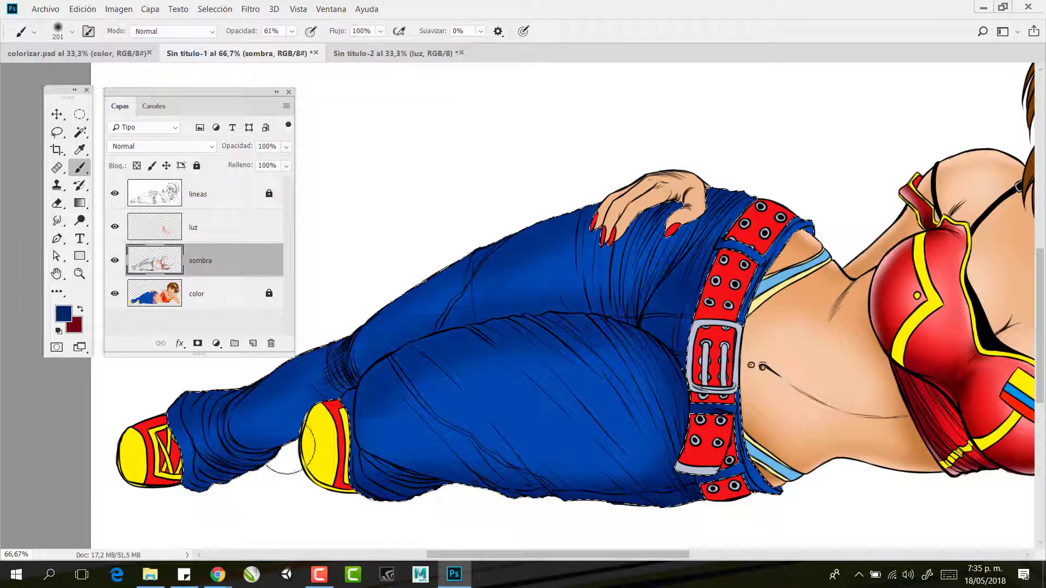
Deepen the jeans' shadows with a darker navy blue, using a 164 px soft brush
left_click(63, 314)
left_click(770, 292)
left_click(927, 161)
right_click(572, 147)
left_click_drag(654, 174, 648, 175)
mouse_move(599, 326)
left_mouse_down()
mouse_move(410, 255)
mouse_move(233, 427)
left_mouse_up()
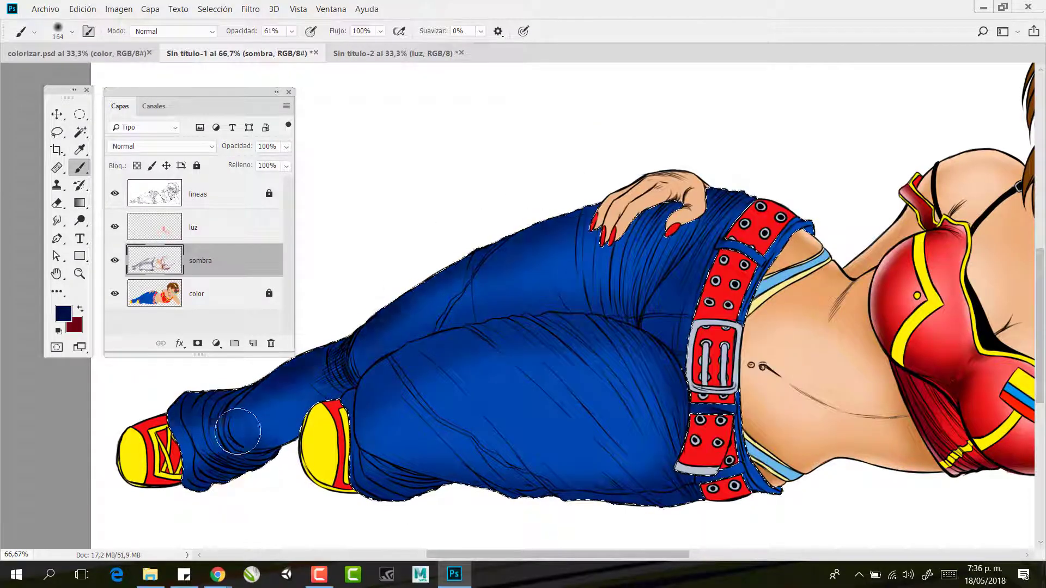
Paint navy crease shadows around the hip and crotch of the jeans with a 38 px brush at 99% opacity
right_click(572, 329)
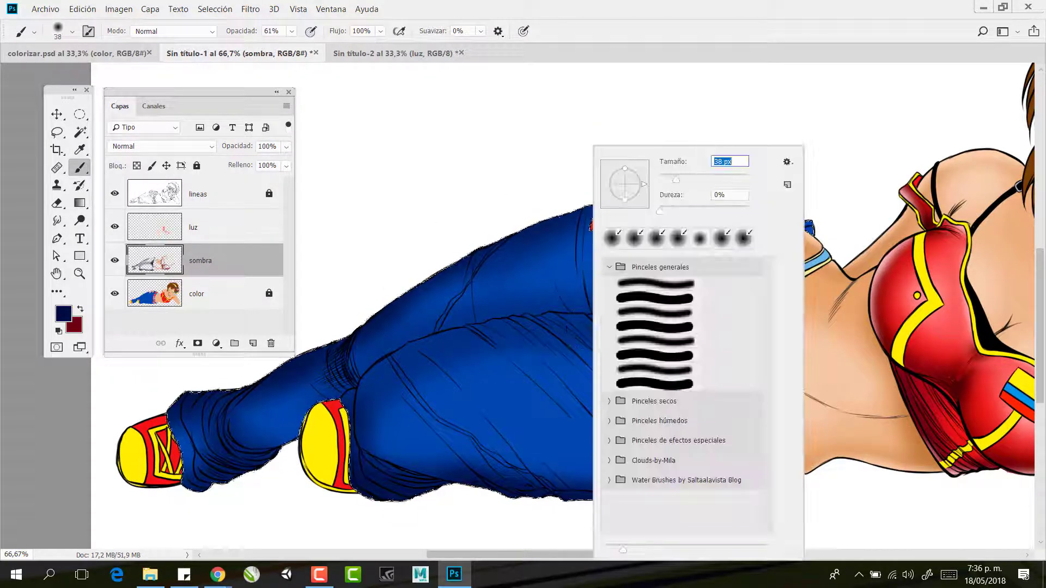
left_click_drag(674, 176, 663, 176)
left_click(292, 31)
left_click_drag(309, 46, 330, 46)
mouse_move(626, 324)
left_mouse_down()
mouse_move(390, 357)
mouse_move(640, 328)
left_mouse_up()
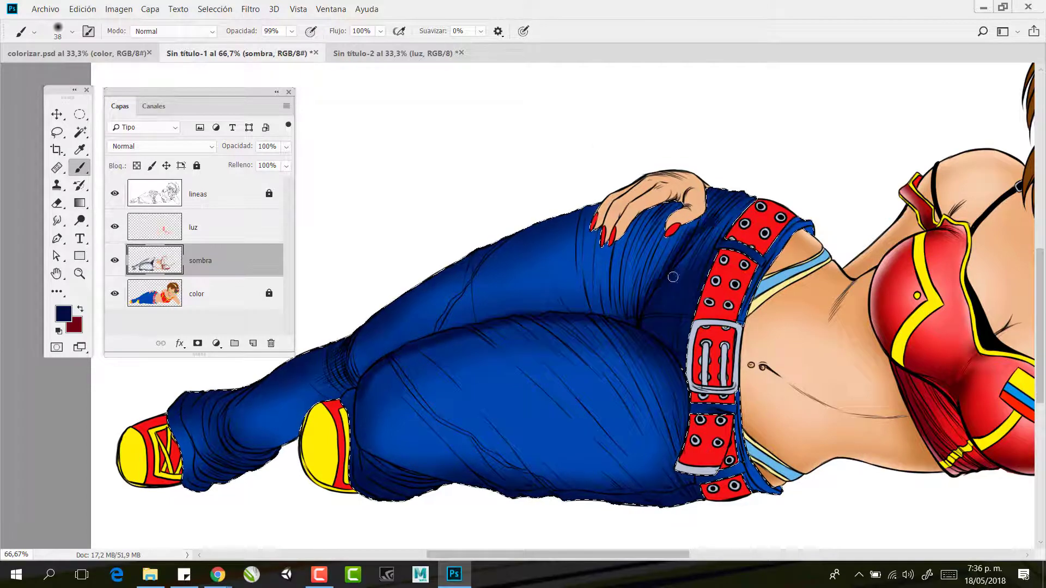
Blend the jeans' shadows along the fold lines with the Smudge tool at 52% strength
key("r")
left_click(273, 32)
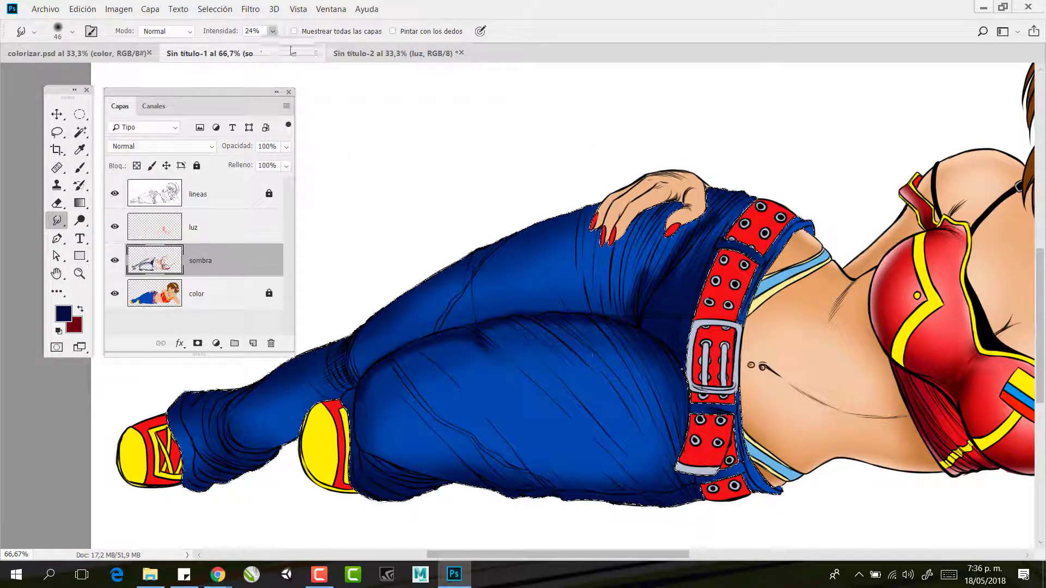
left_click_drag(288, 46, 304, 46)
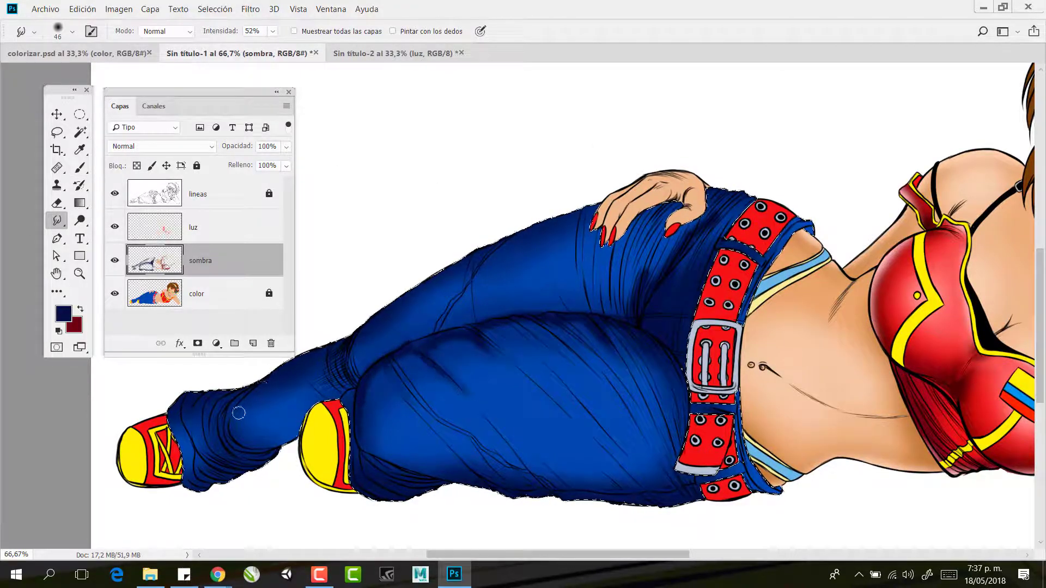
mouse_move(320, 368)
left_mouse_down()
mouse_move(574, 208)
mouse_move(583, 315)
mouse_move(561, 302)
mouse_move(597, 358)
mouse_move(635, 371)
mouse_move(652, 252)
left_mouse_up()
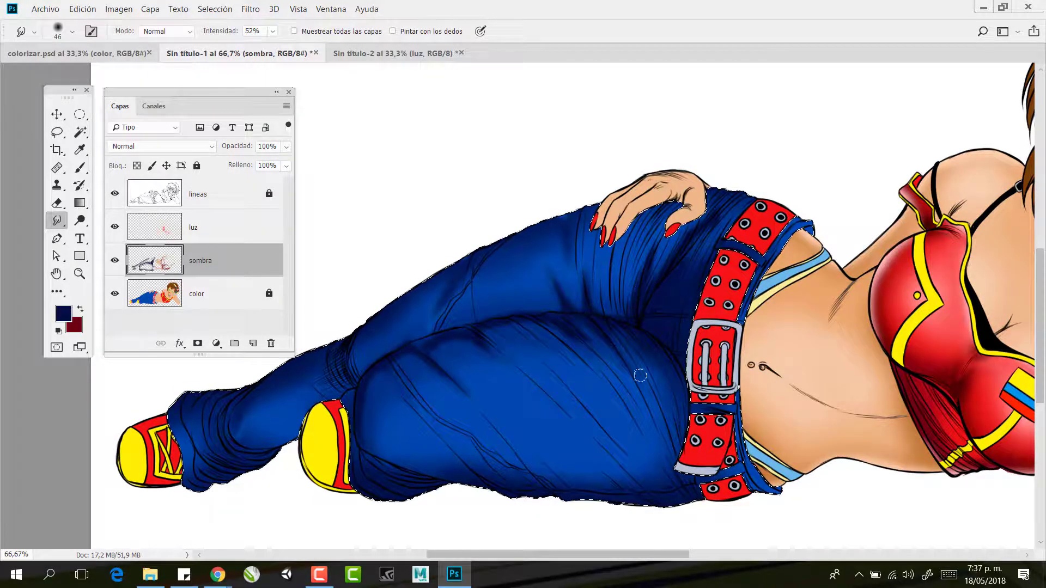
mouse_move(640, 376)
left_mouse_down()
mouse_move(436, 449)
mouse_move(525, 443)
mouse_move(596, 456)
left_mouse_up()
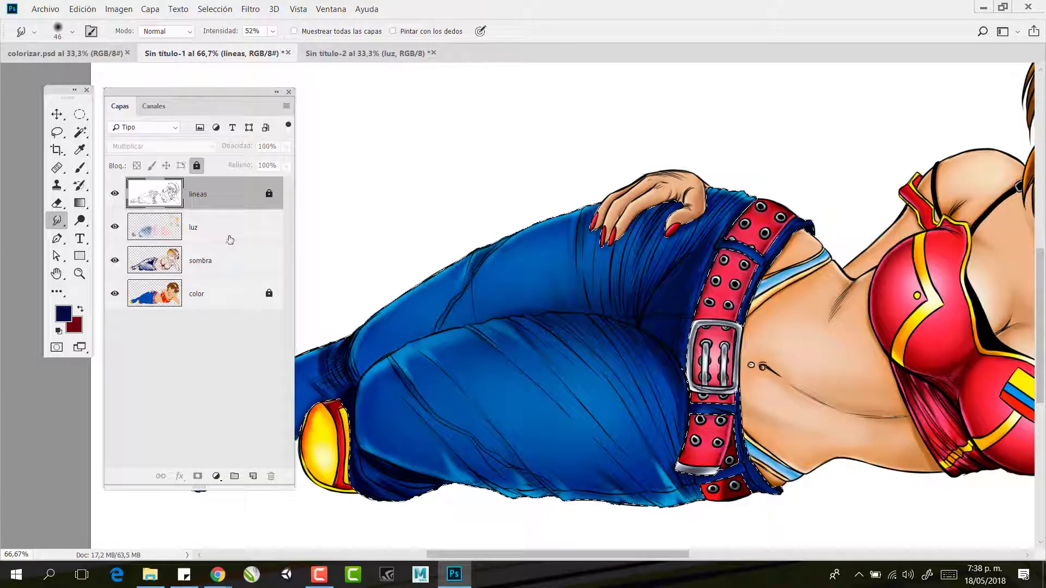
Activate the sombra layer and shorten the layer list so the whole drawing can be seen
left_click(230, 266)
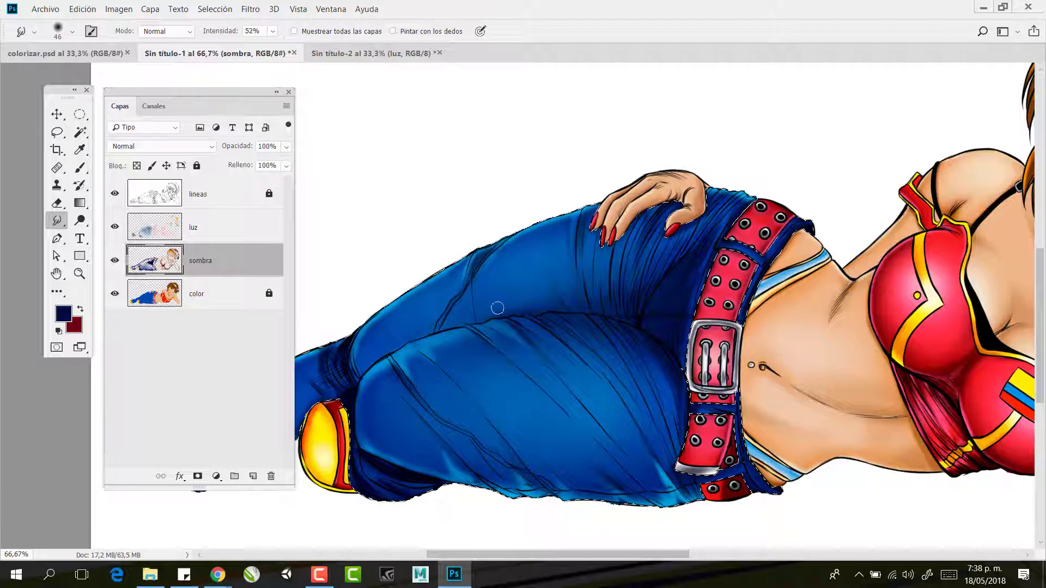
key("ctrl+minus")
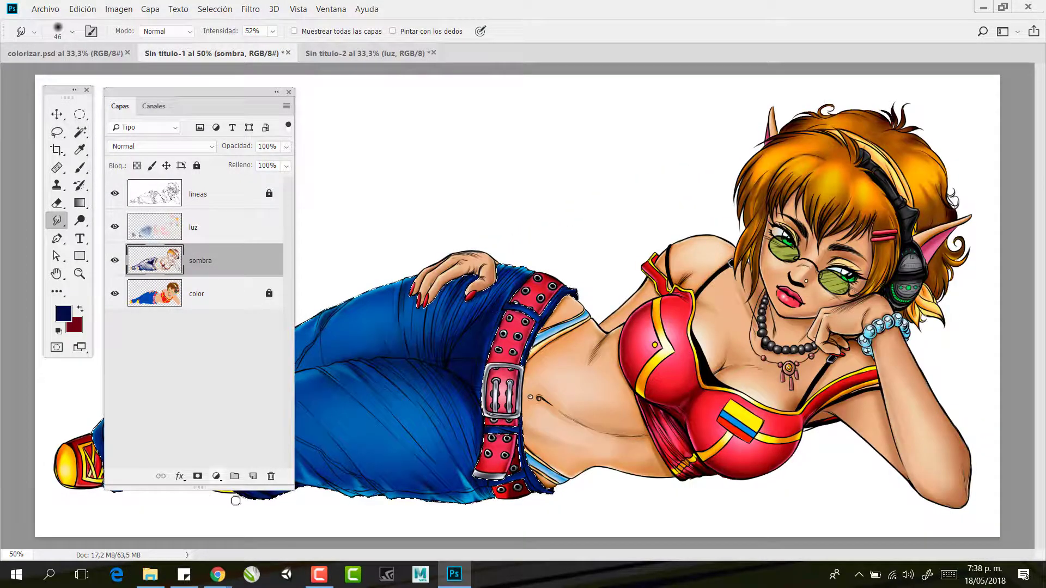
left_click_drag(287, 486, 287, 342)
left_click_drag(204, 96, 205, 91)
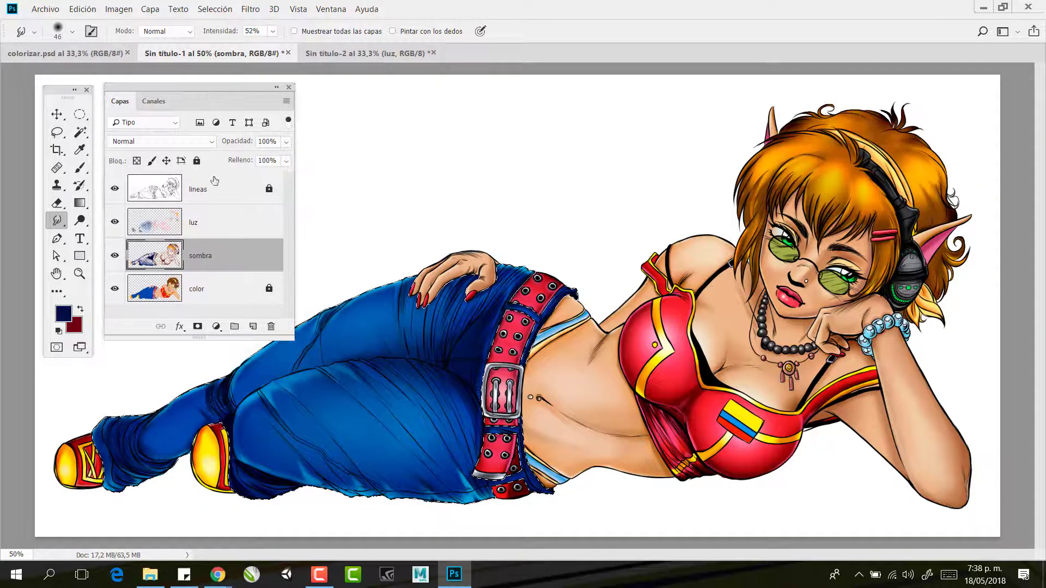
Hide all the layers, then bring back lineas, color and sombra one at a time
left_click_drag(115, 189, 105, 267)
left_click(114, 289)
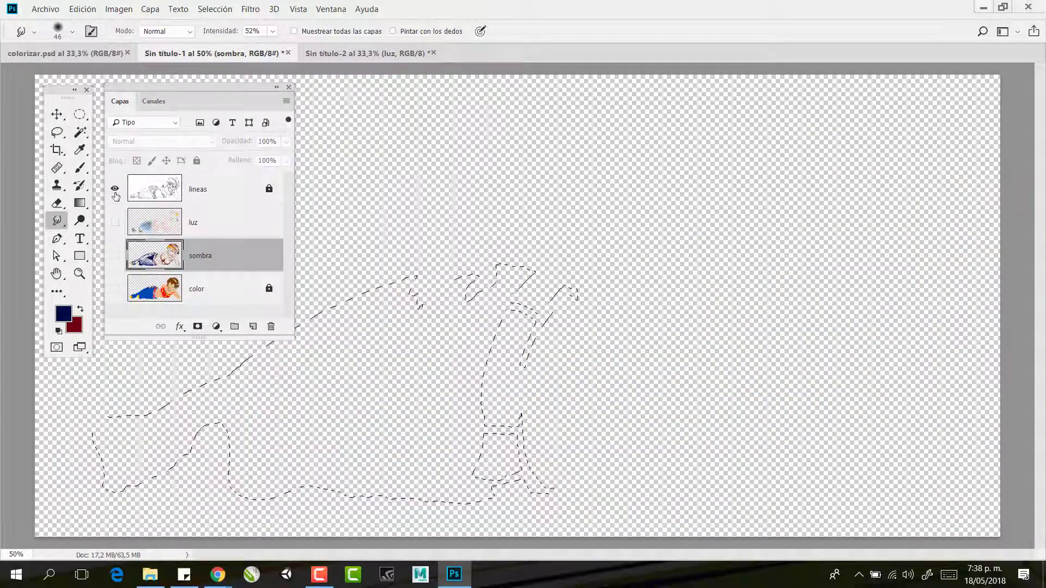
left_click(115, 188)
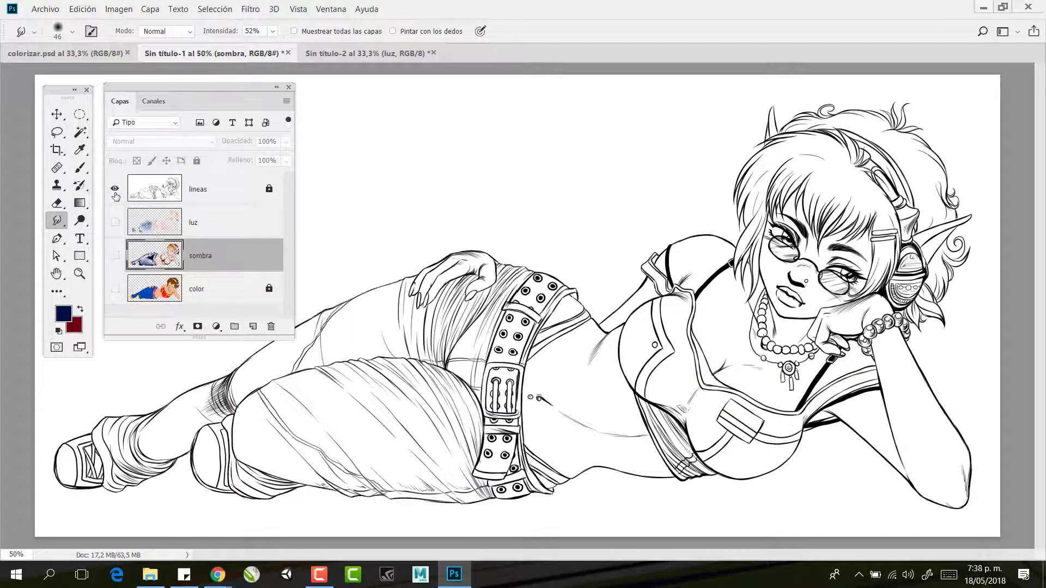
left_click(115, 289)
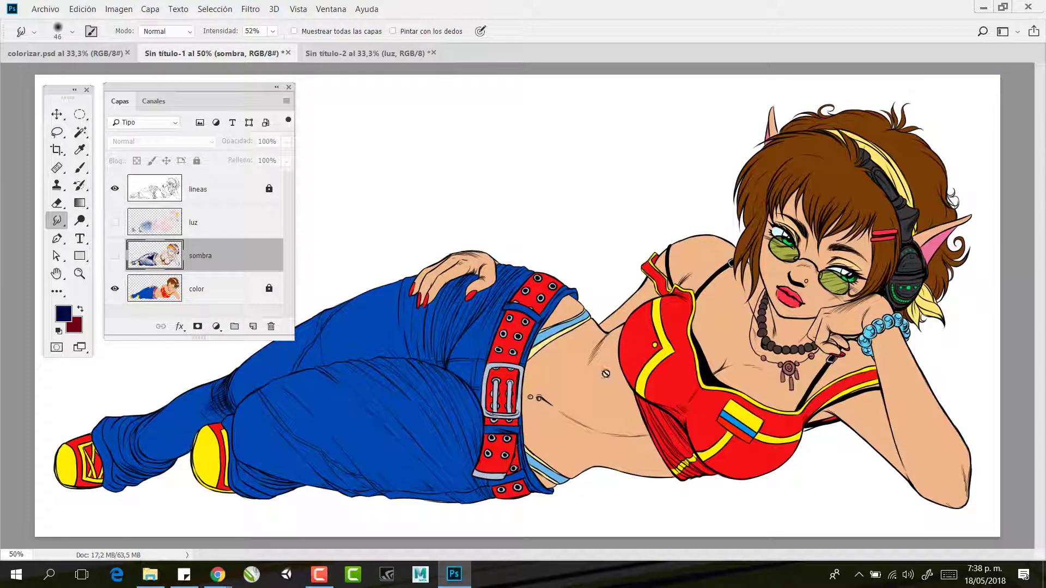
left_click(115, 255)
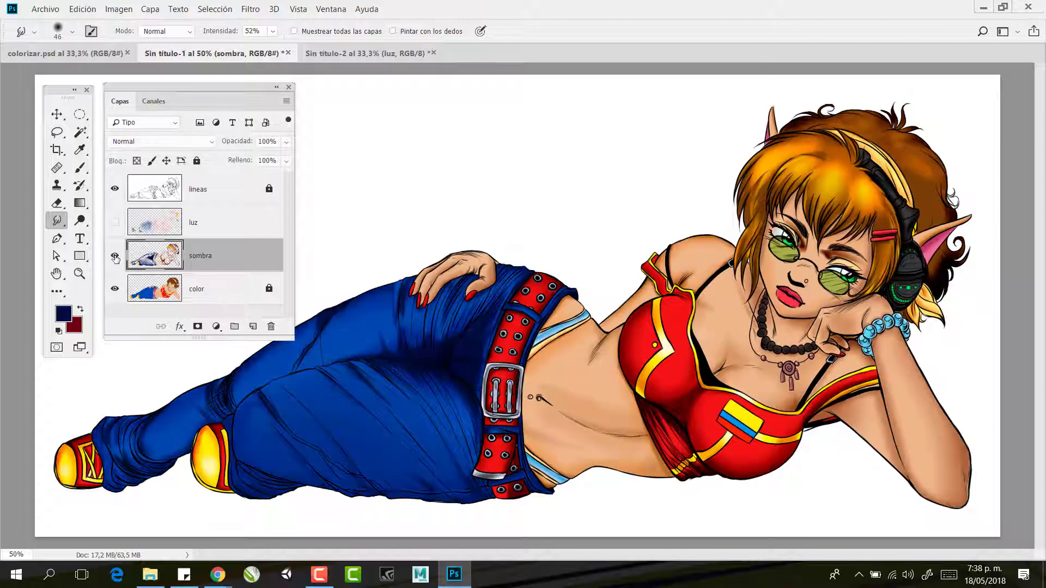
Toggle the sombra layer's visibility repeatedly to compare the flat colors with the shaded drawing
left_click(115, 255)
left_click(115, 255)
left_click(115, 255)
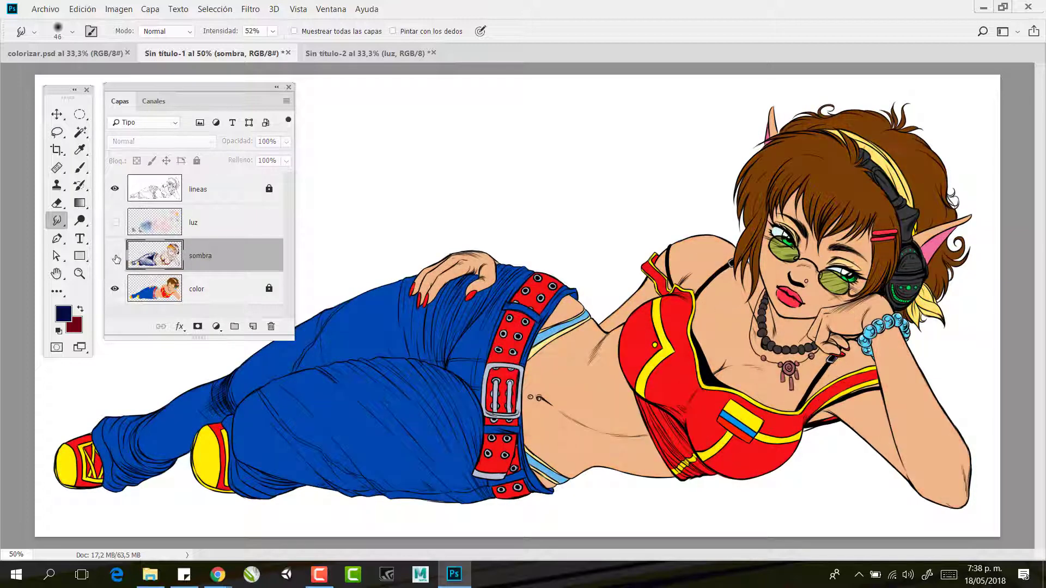
left_click(115, 255)
left_click(115, 256)
left_click(115, 256)
left_click(115, 256)
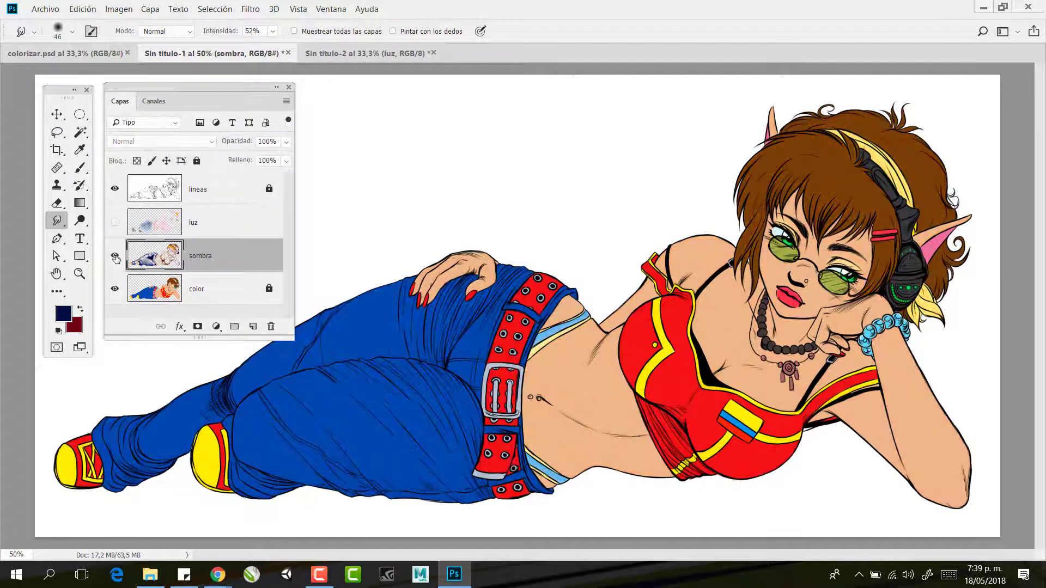
left_click(115, 255)
Show the luz layer and toggle it for comparison, then check the painting with the lineas layer hidden and shown
left_click(114, 222)
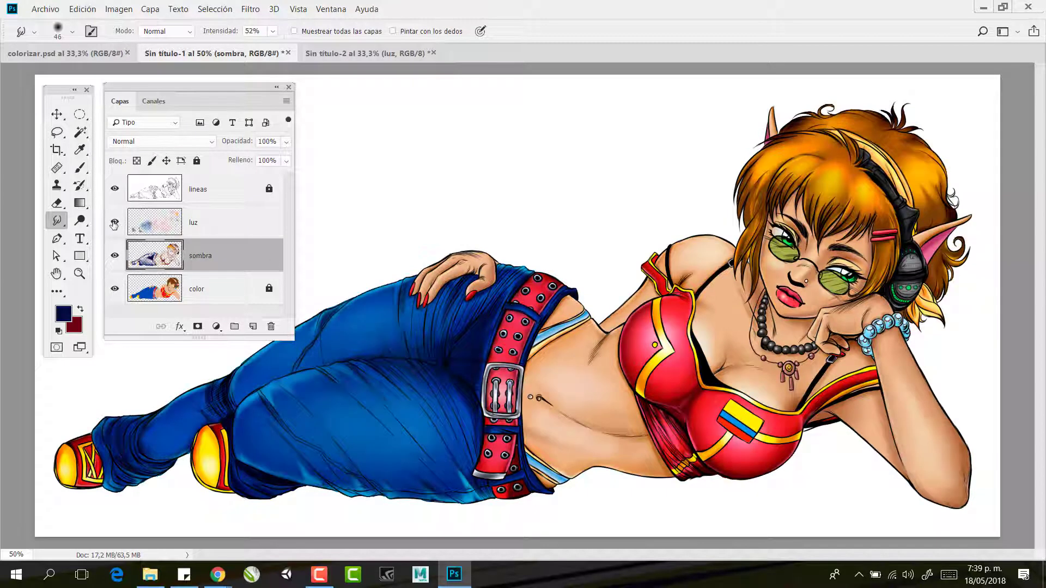
left_click(115, 222)
left_click(114, 222)
left_click(115, 189)
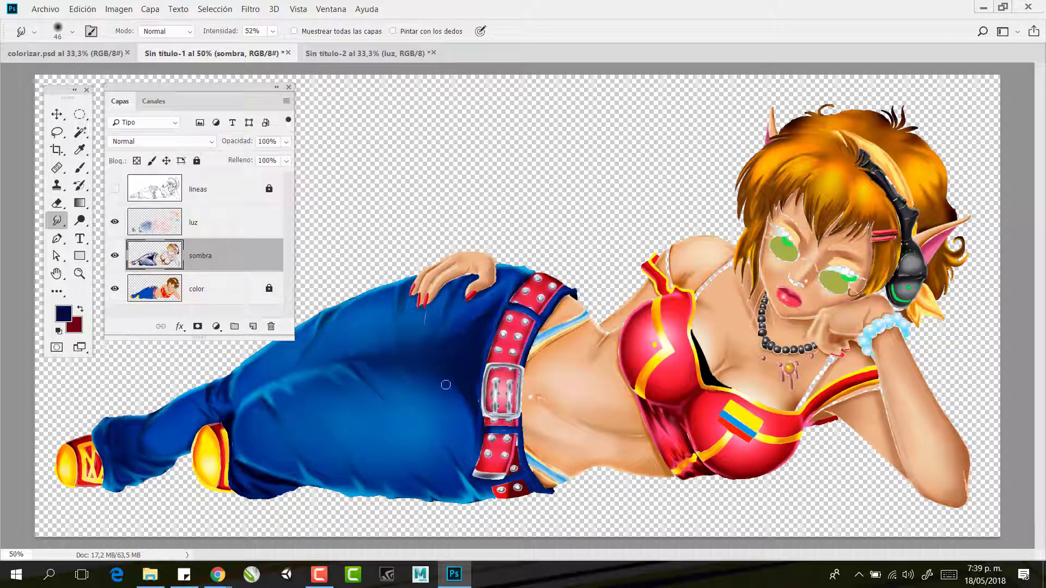
left_click(115, 189)
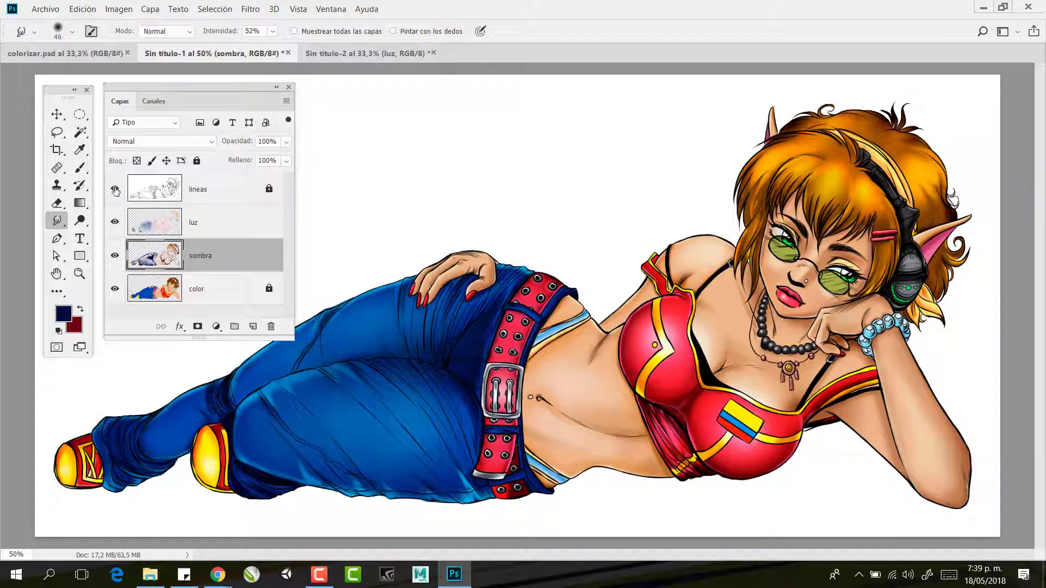
Hide the color, lineas and sombra layers to inspect luz alone, then switch from luz to sombra
left_click(114, 293)
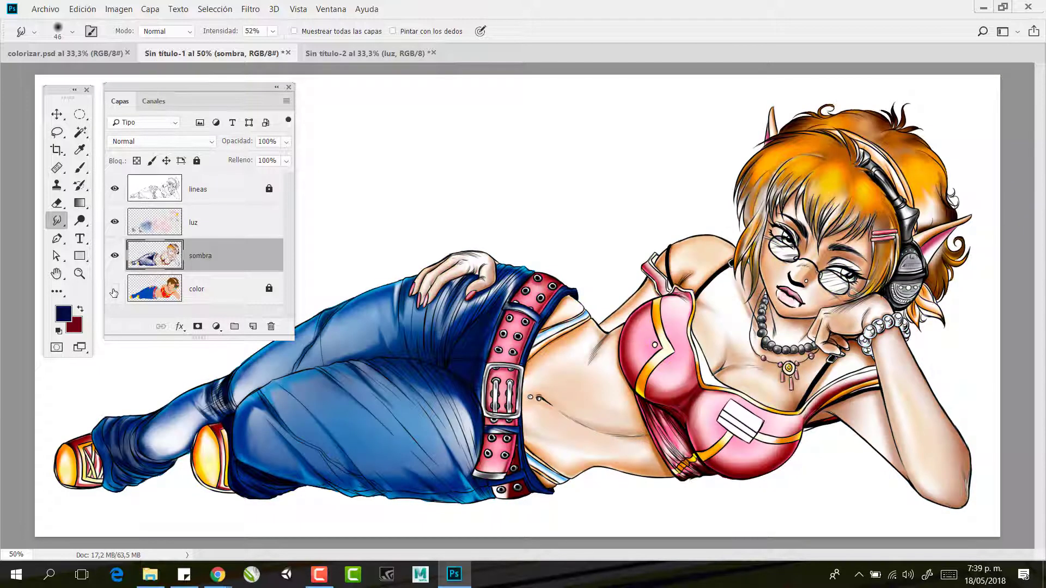
left_click(115, 189)
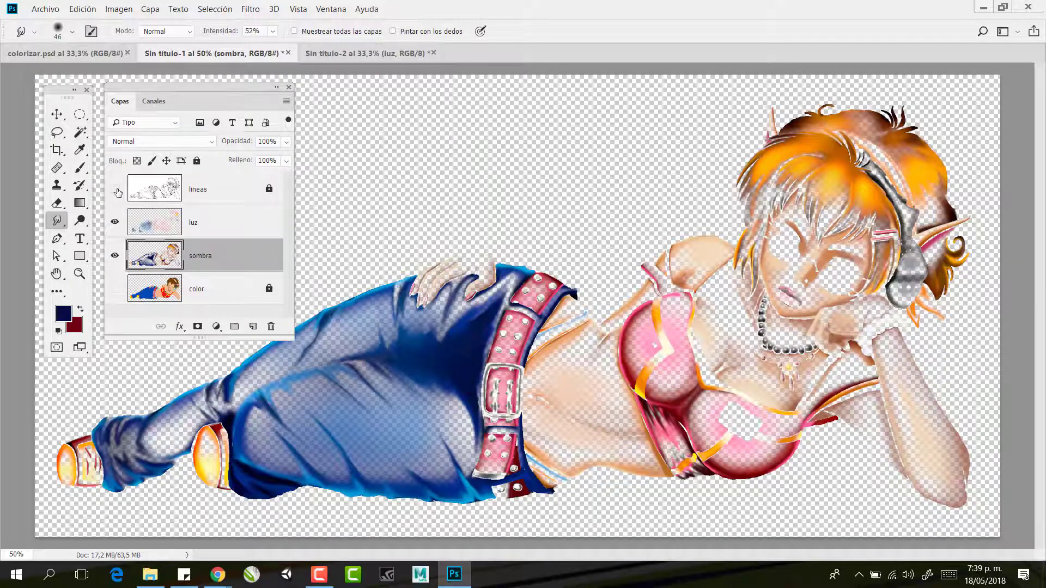
left_click(117, 256)
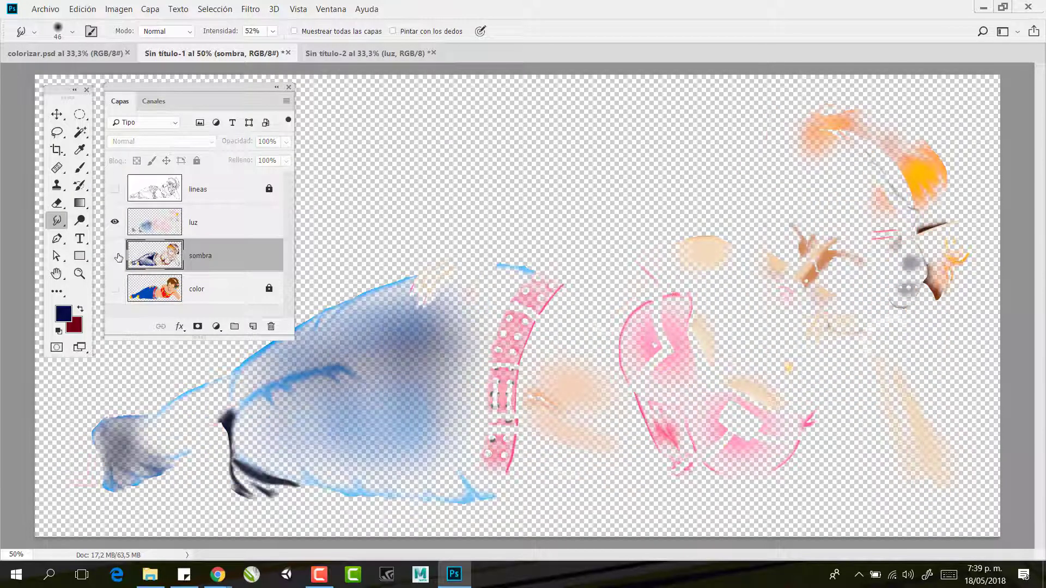
left_click(114, 222)
left_click(114, 255)
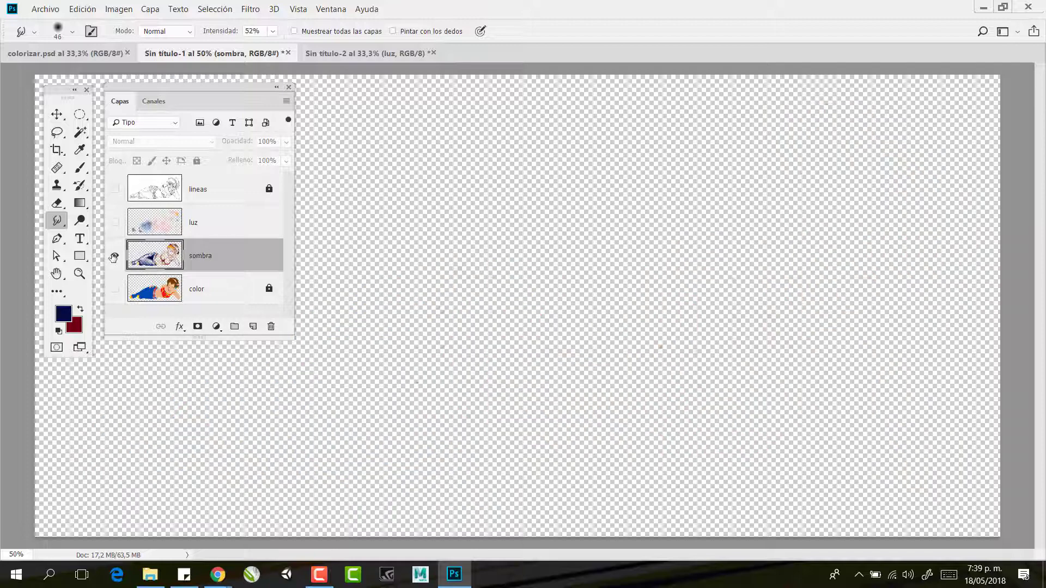
Show the luz, lineas and color layers, toggling color to compare the drawing with and without its base colors
left_click(114, 222)
left_click(116, 189)
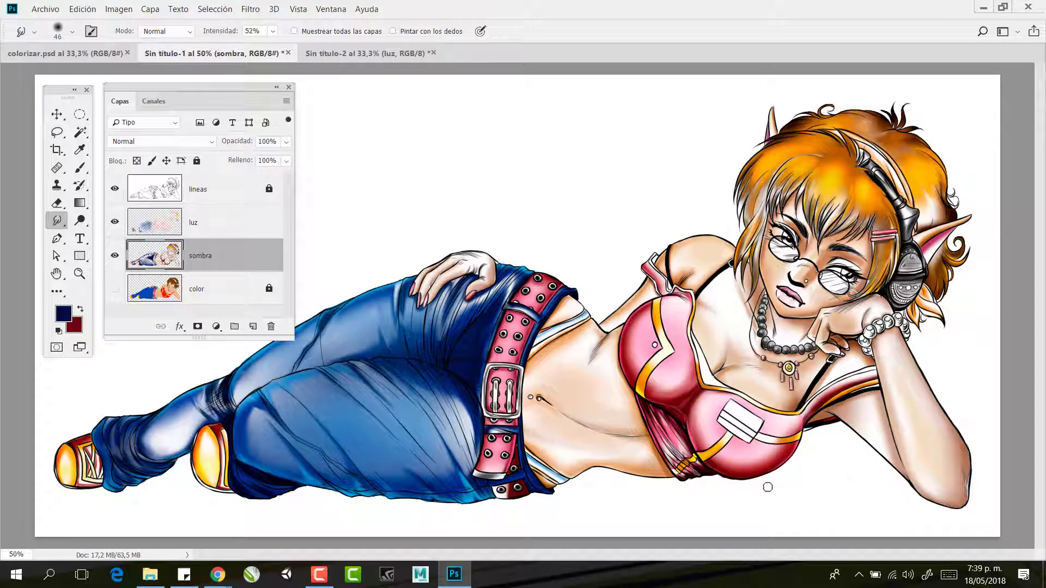
left_click(115, 290)
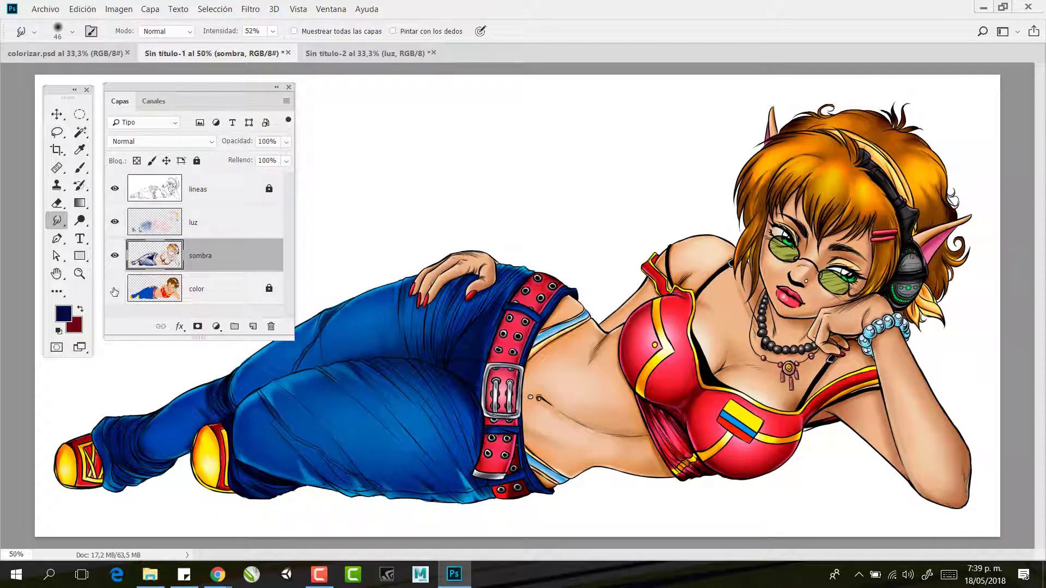
left_click(114, 289)
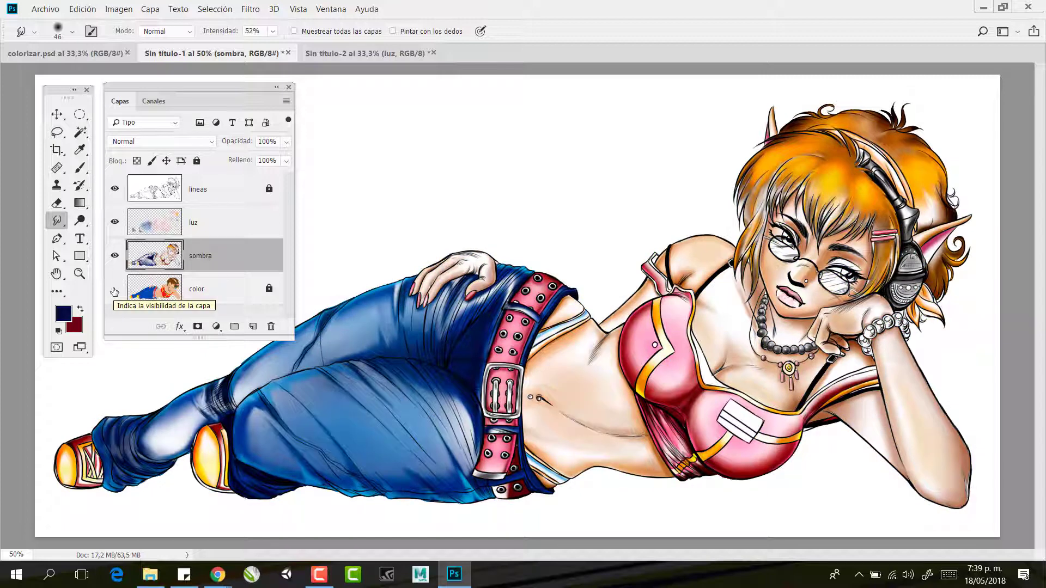
left_click(114, 289)
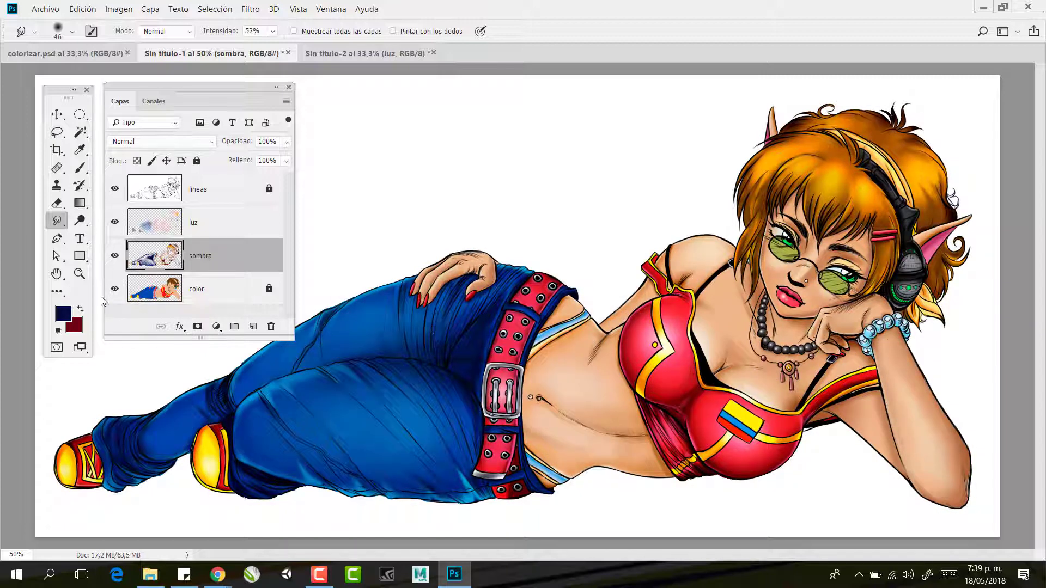
Unlock the color layer and lower its opacity to 66%
left_click(210, 289)
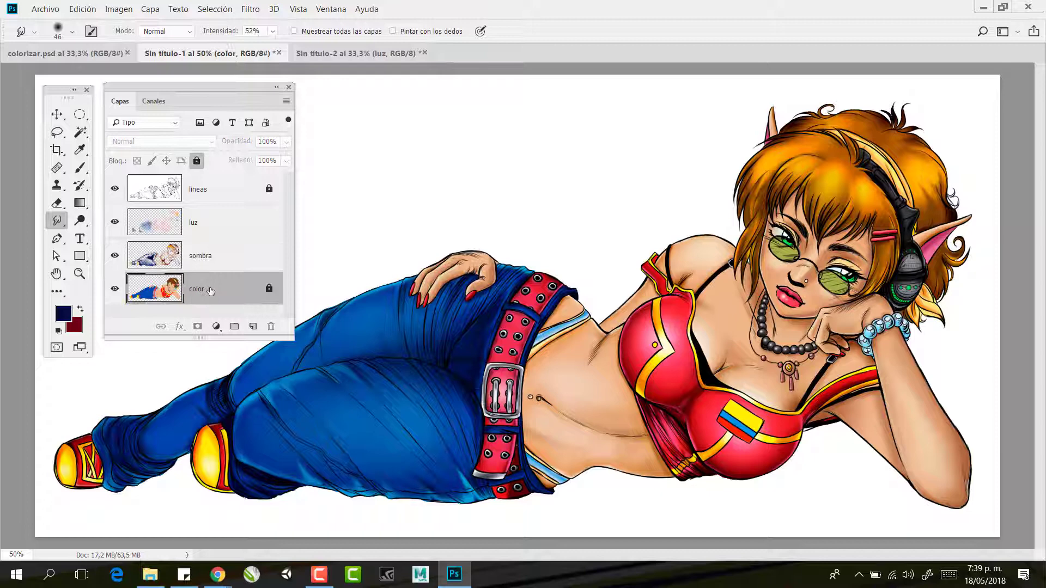
left_click(197, 159)
left_click(286, 142)
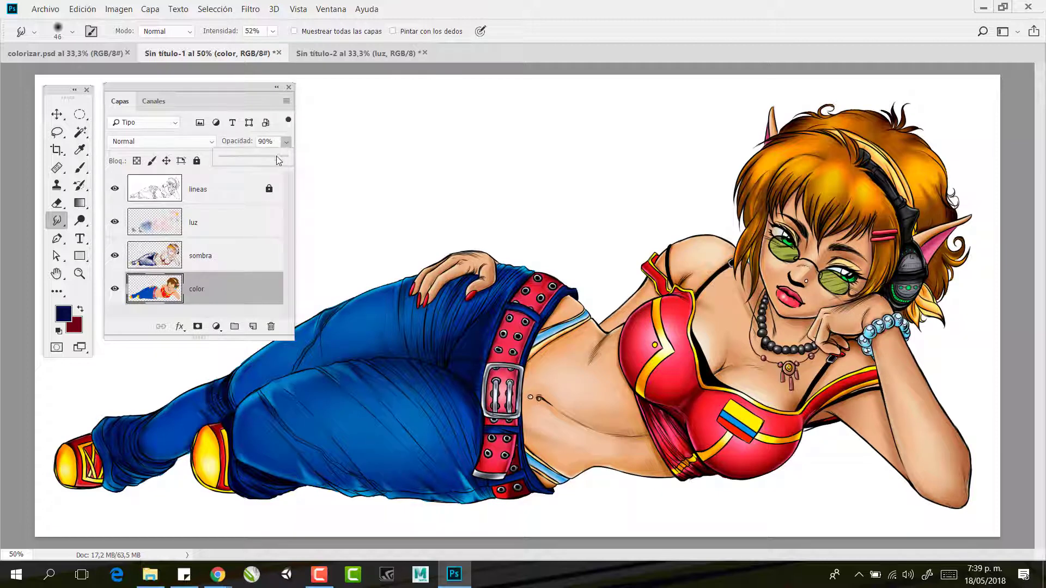
left_click_drag(276, 156, 264, 155)
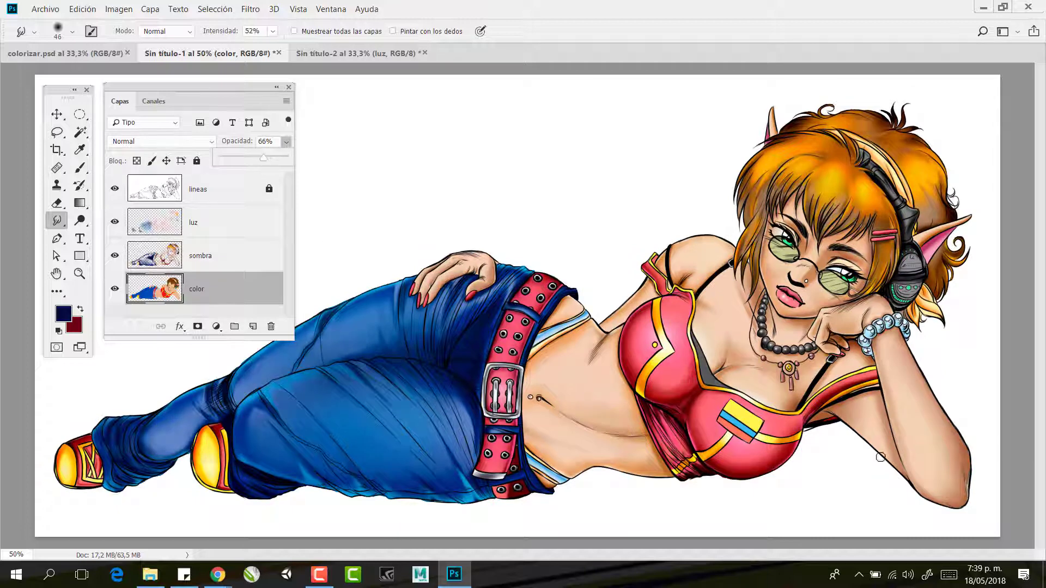
In colorizar.psd, show the black Capa 1 background and the masked reflection layer above it, toggling the reflection to compare
left_click(56, 114)
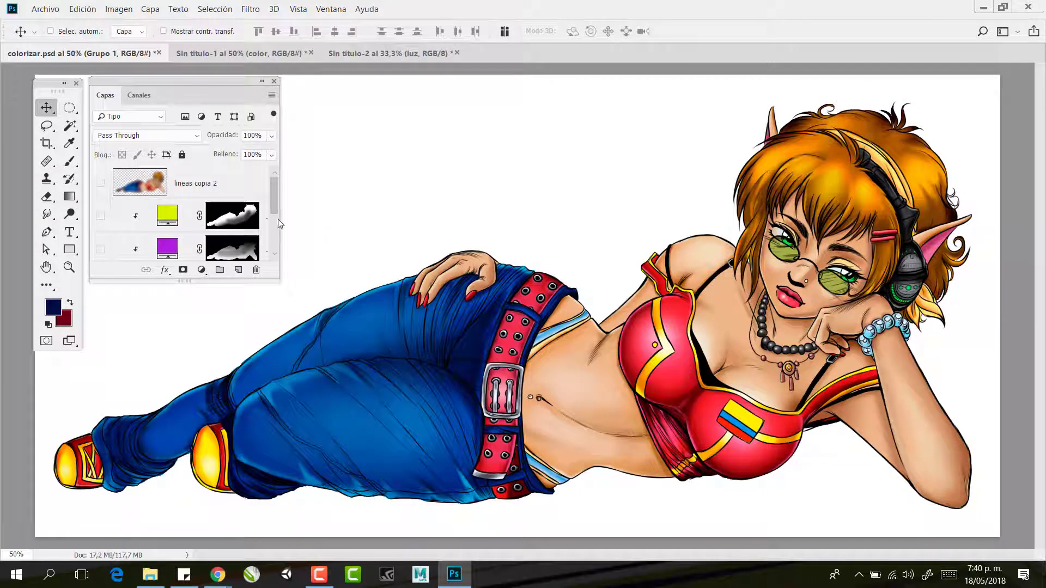
scroll(275, 225, "down", 3)
left_click(99, 247)
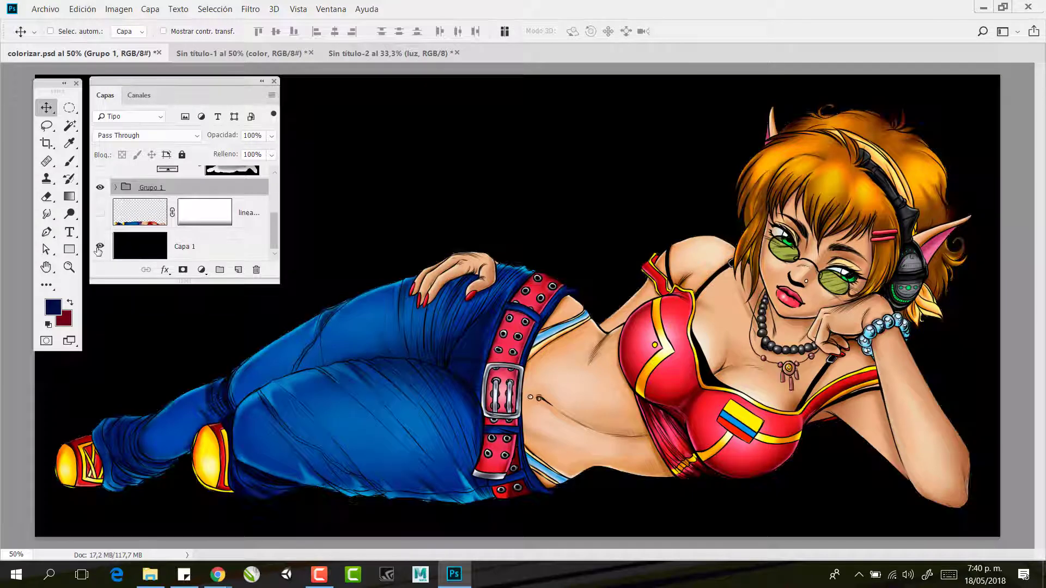
left_click(100, 213)
left_click(100, 212)
left_click(101, 213)
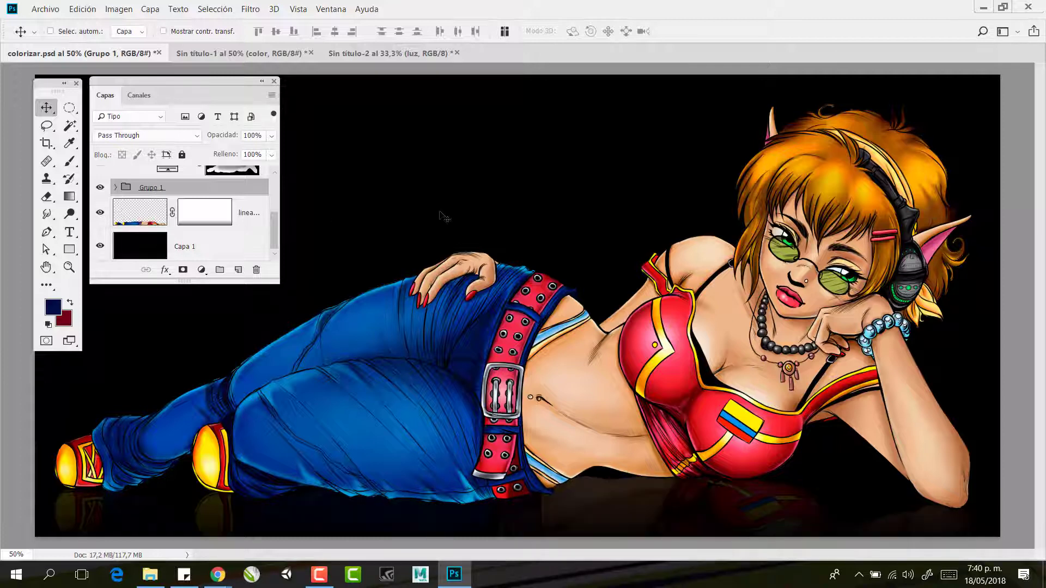
Show and select the lineas copia 2 overlay layer, toggling its visibility to compare its effect
scroll(272, 226, "up", 5)
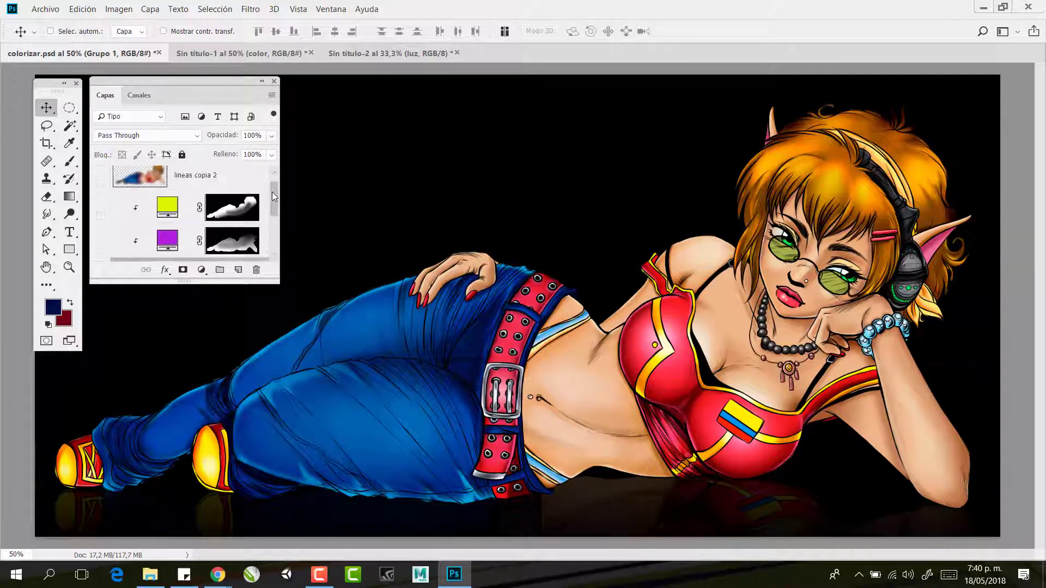
left_click(101, 185)
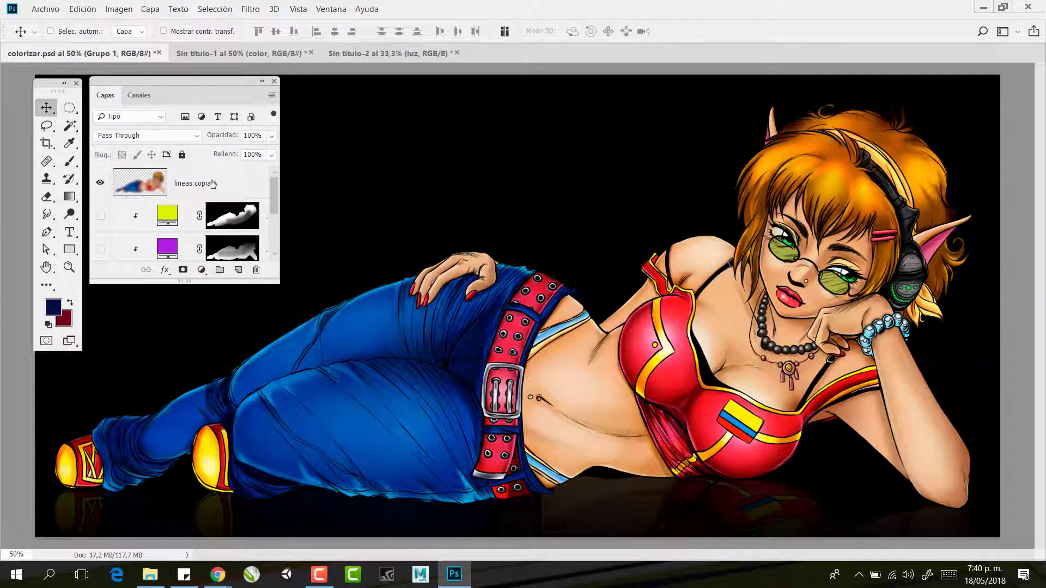
left_click(219, 184)
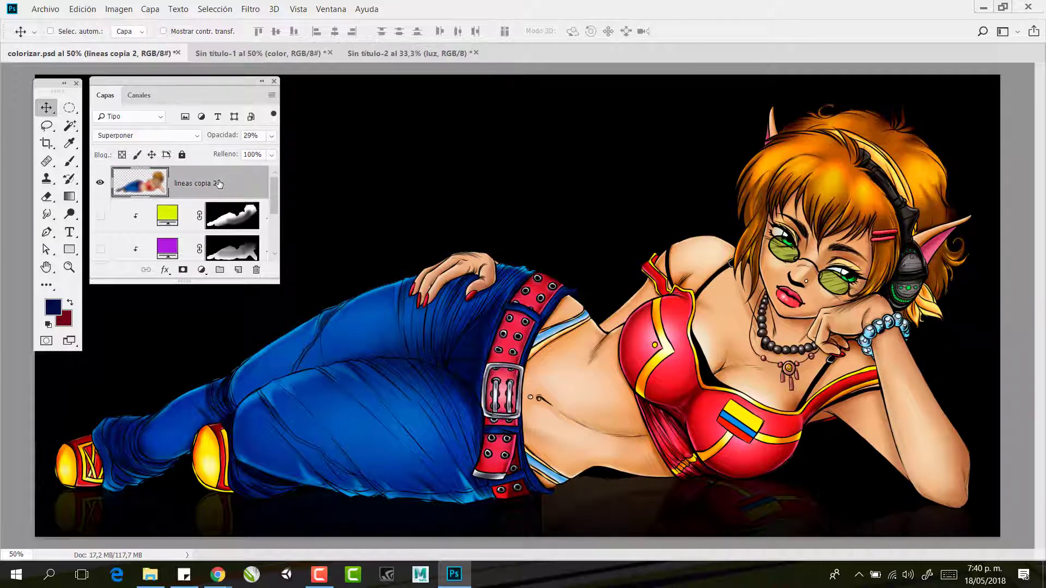
left_click(100, 185)
left_click(100, 186)
Show the masked yellow and purple fill layers to tint the figure, toggling the yellow one to compare
left_click(100, 216)
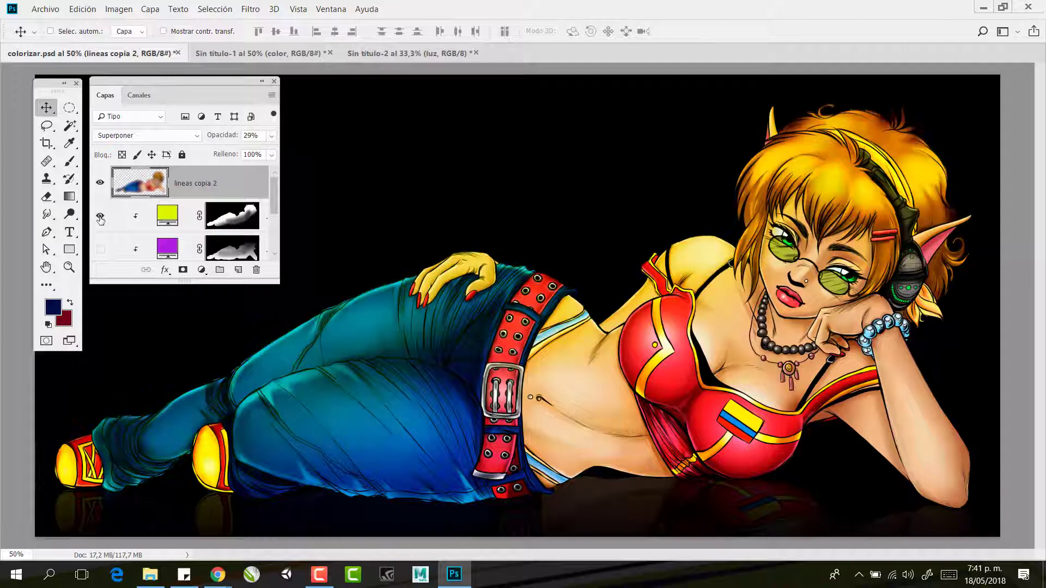
left_click(99, 217)
left_click(100, 216)
left_click(100, 249)
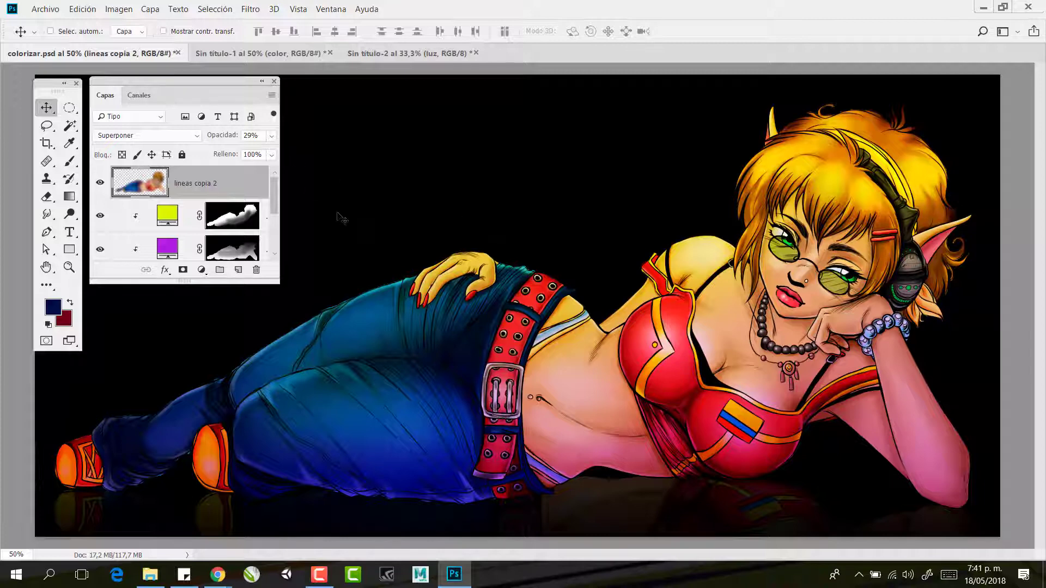
Hide the interface and view the finished illustration in full-screen mode
key("Tab")
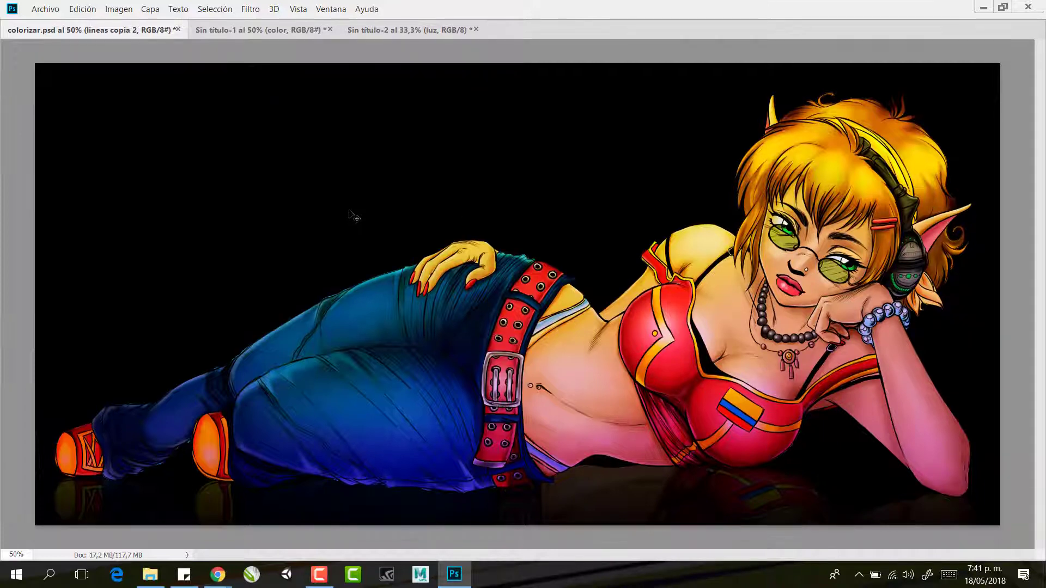
key("f")
key("f")
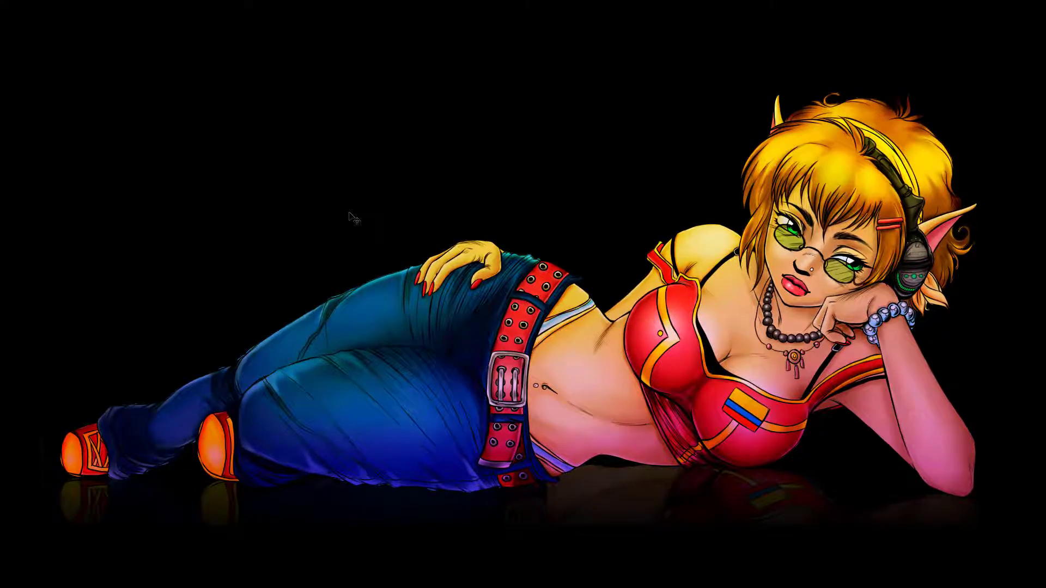